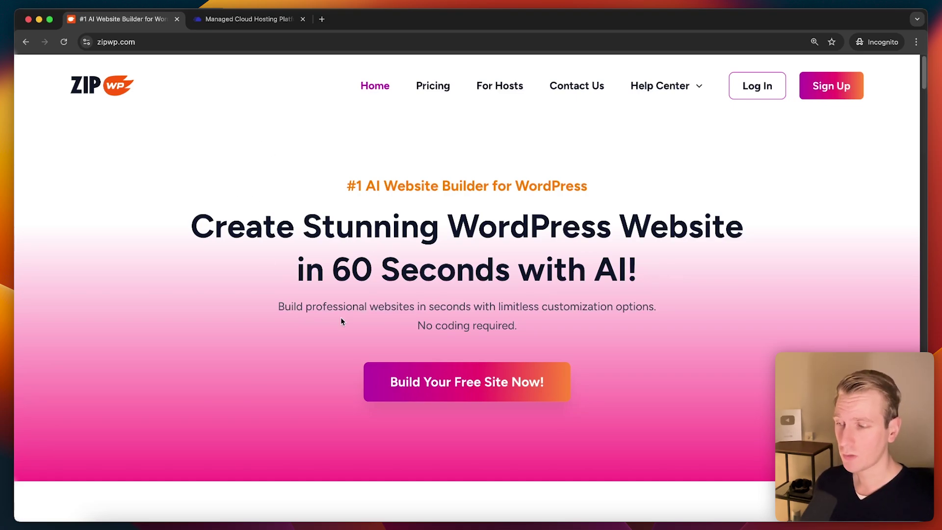
Step: Log in to the ZipWP account to reach its dashboard showing 0 of 2 sites used
{"action": "left_click", "coordinate": [248, 19]}
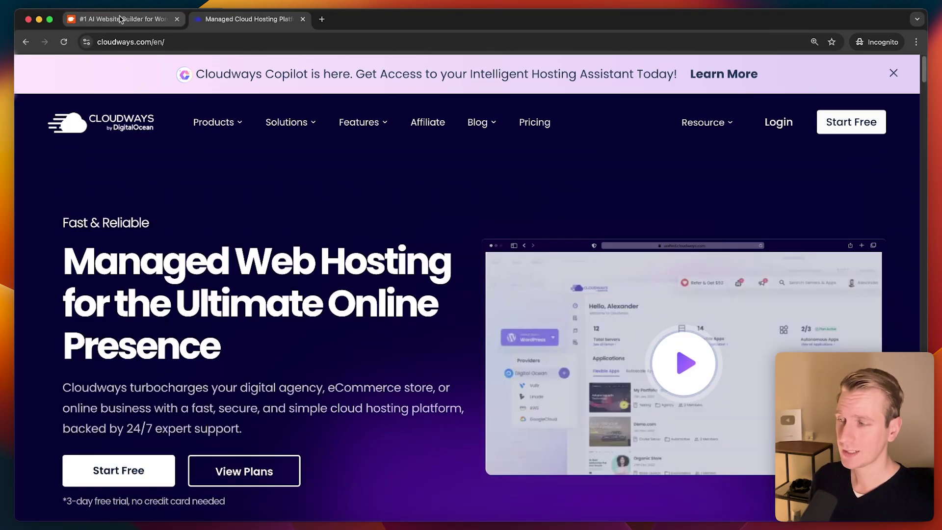
{"action": "left_click", "coordinate": [122, 19]}
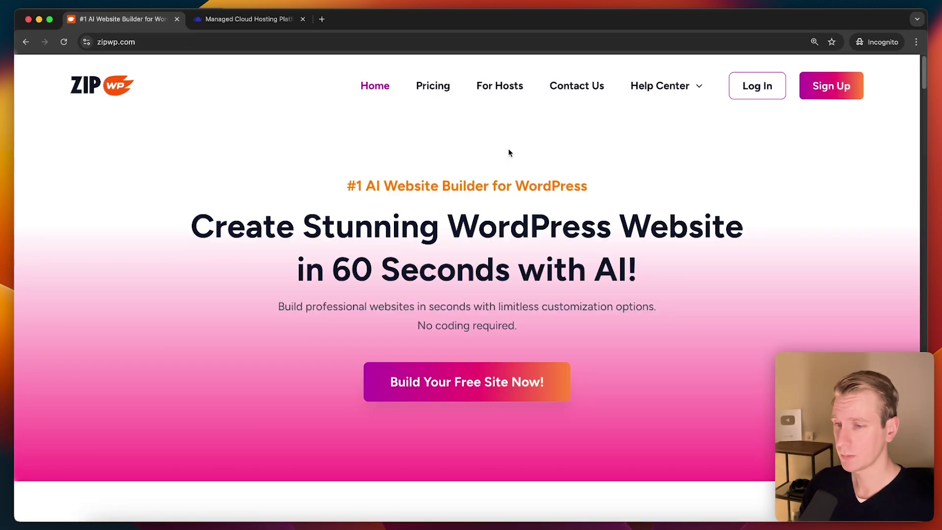
{"action": "left_click", "coordinate": [760, 91]}
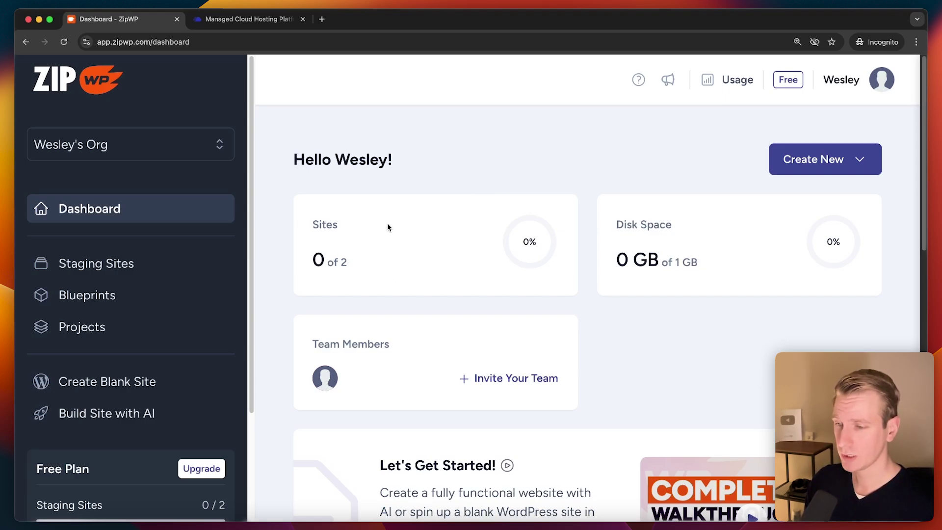
Step: Start an AI site named 'Bob's Burger' in the Restaurant category with an AI-written description
{"action": "left_click", "coordinate": [94, 418]}
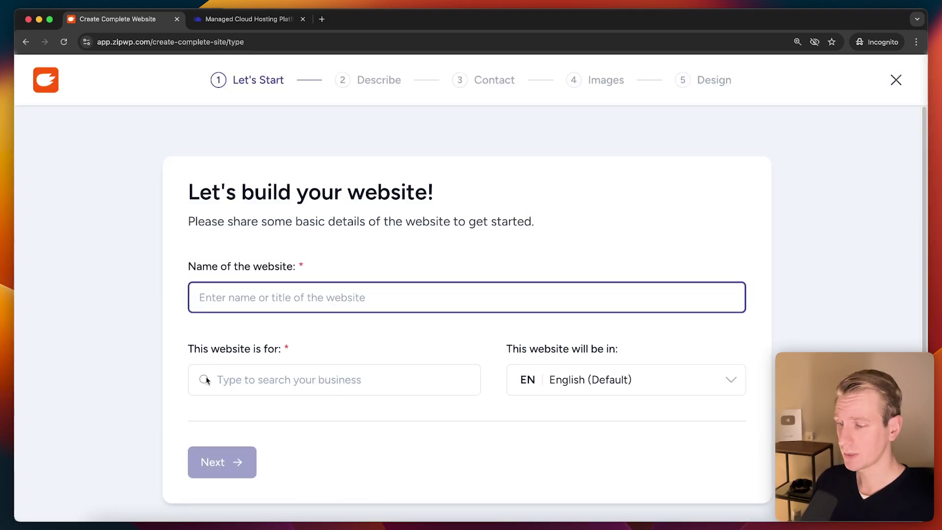
{"action": "type", "text": "Bob"}
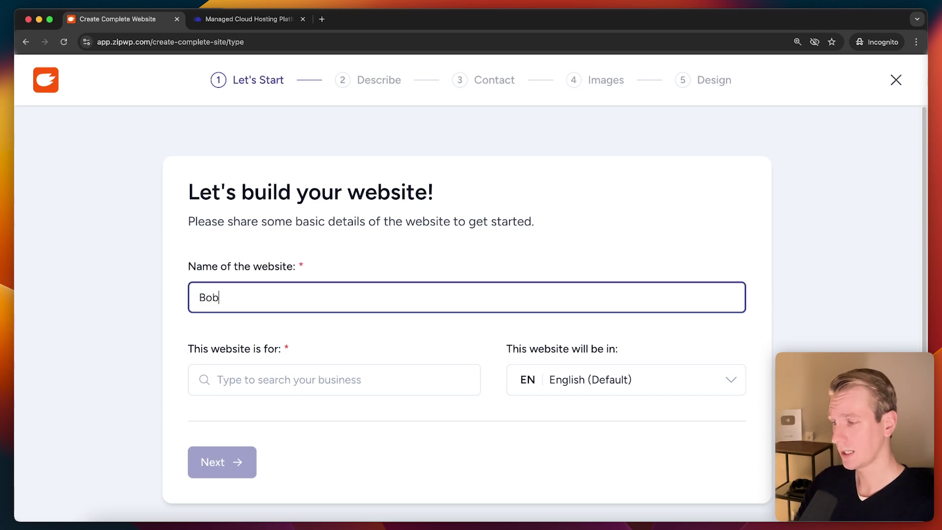
{"action": "type", "text": "'s Burger"}
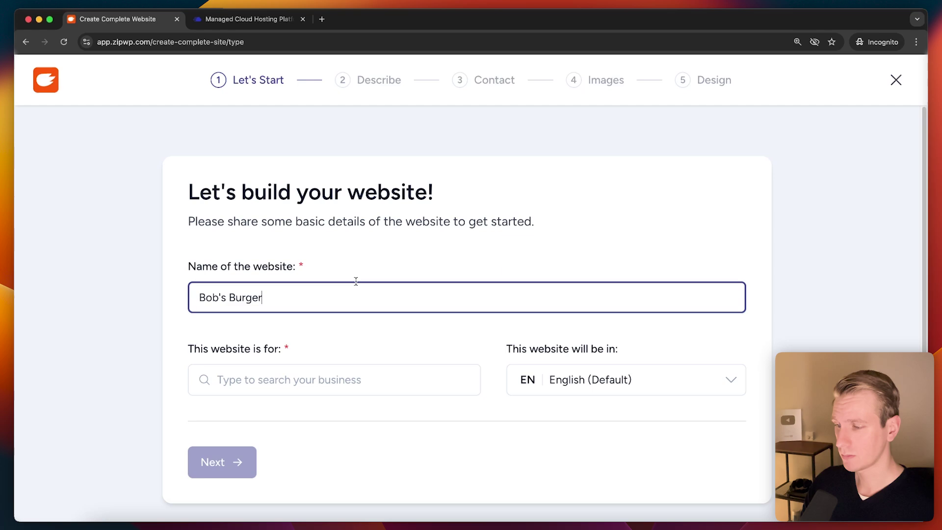
{"action": "left_click", "coordinate": [331, 352]}
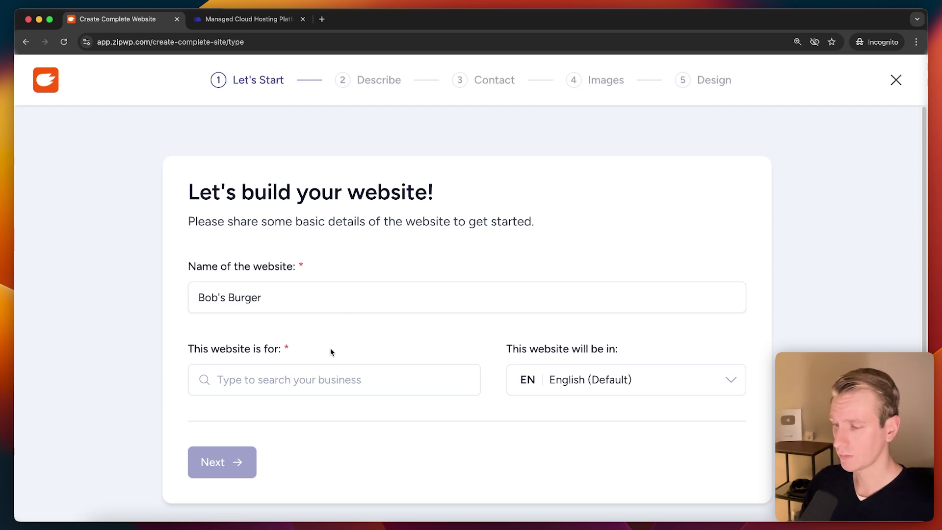
{"action": "left_click", "coordinate": [333, 379]}
{"action": "left_click", "coordinate": [284, 190]}
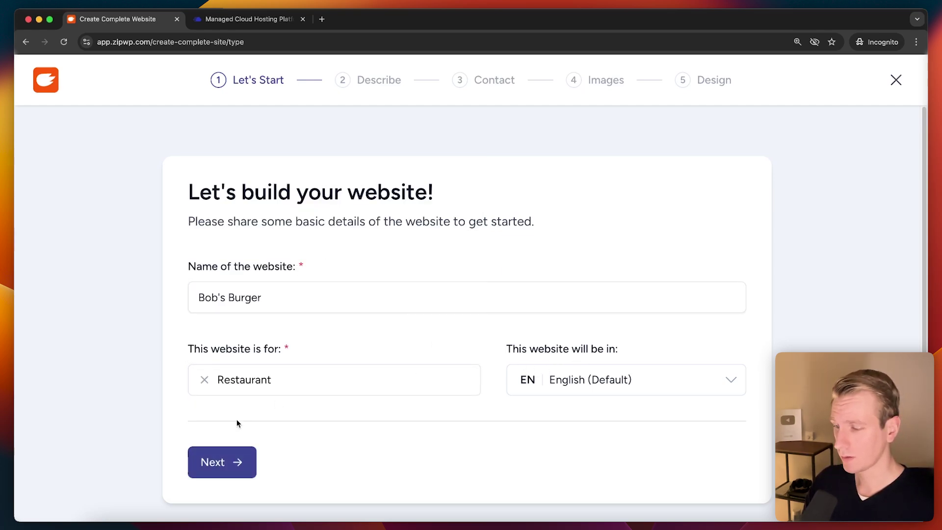
{"action": "left_click", "coordinate": [223, 462]}
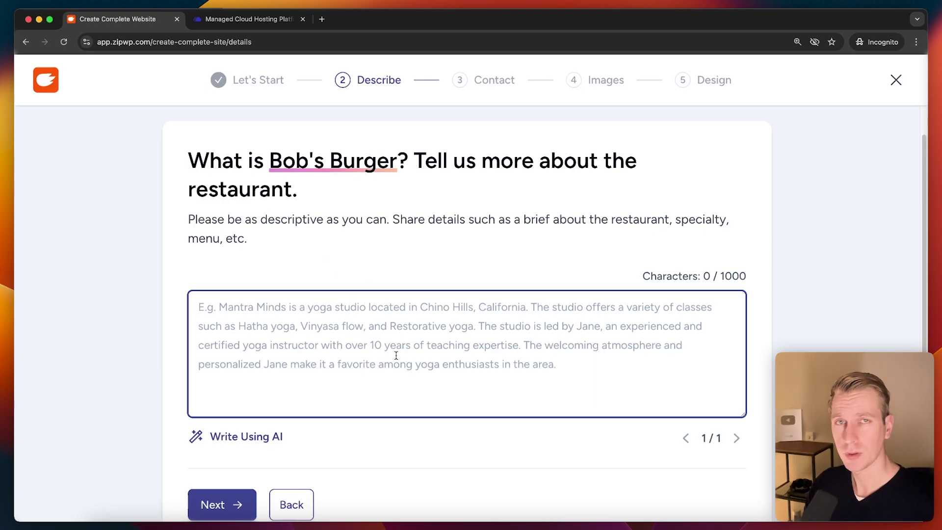
{"action": "left_click", "coordinate": [267, 437]}
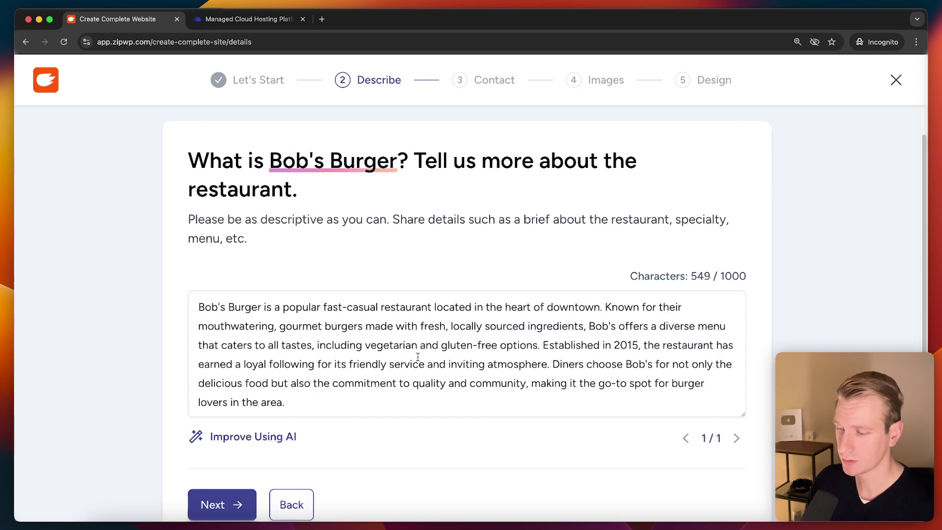
{"action": "left_click", "coordinate": [222, 504]}
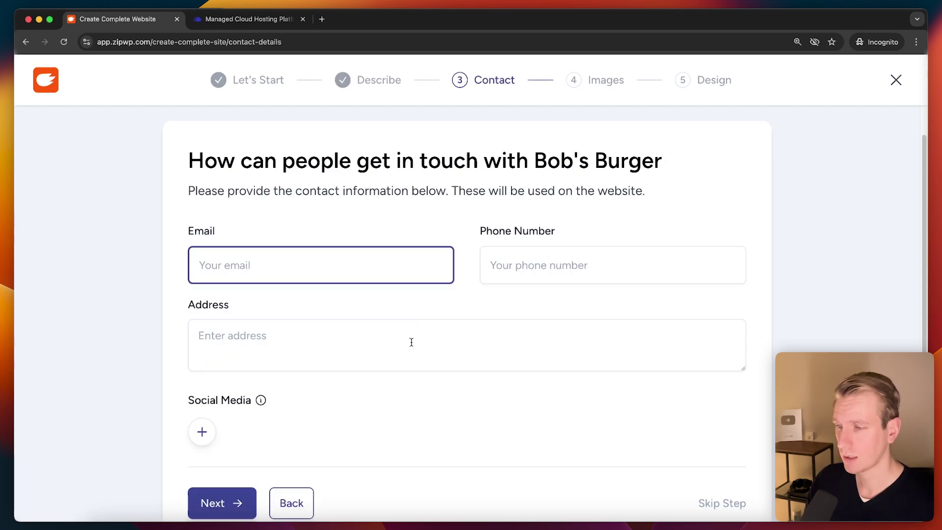
{"action": "key", "text": "Tab"}
{"action": "key", "text": "Tab"}
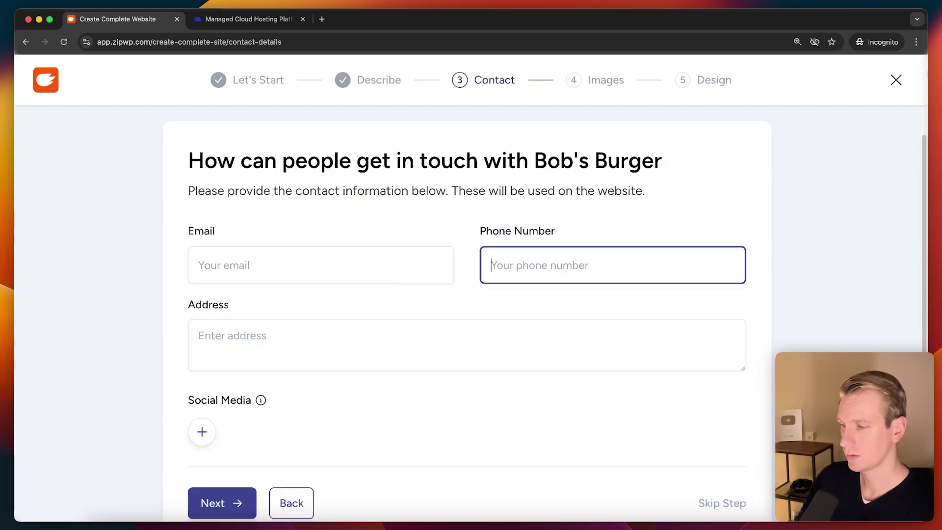
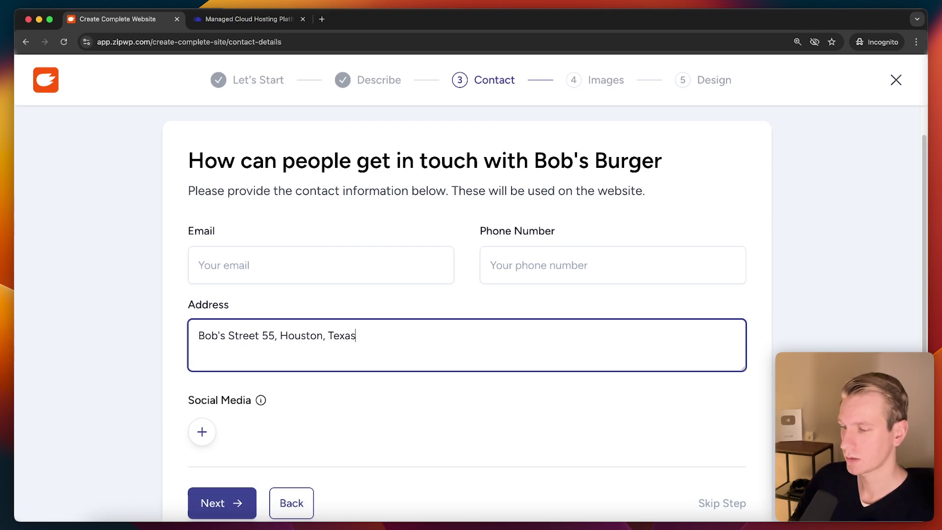
{"action": "left_click", "coordinate": [428, 267]}
{"action": "left_click", "coordinate": [635, 265]}
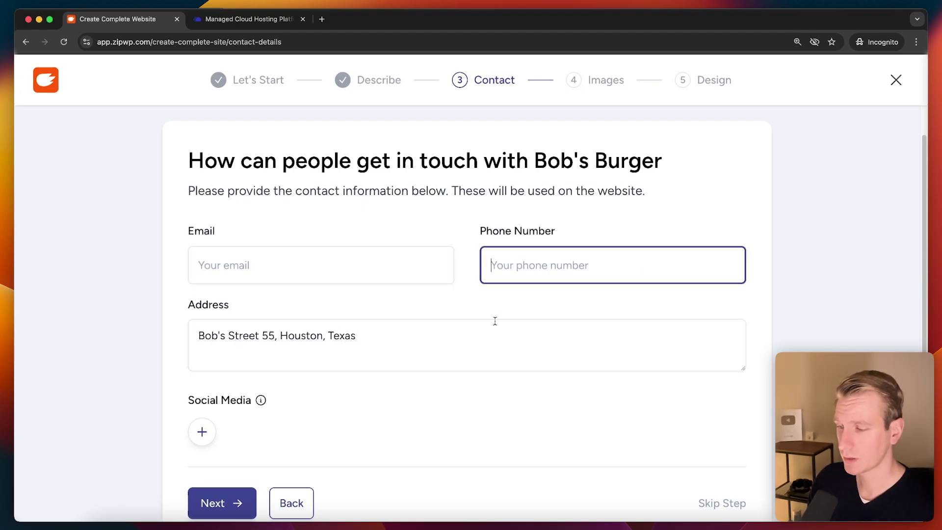
Step: On the images step, review the Upload Your Images and Selected Images options
{"action": "left_click", "coordinate": [241, 502]}
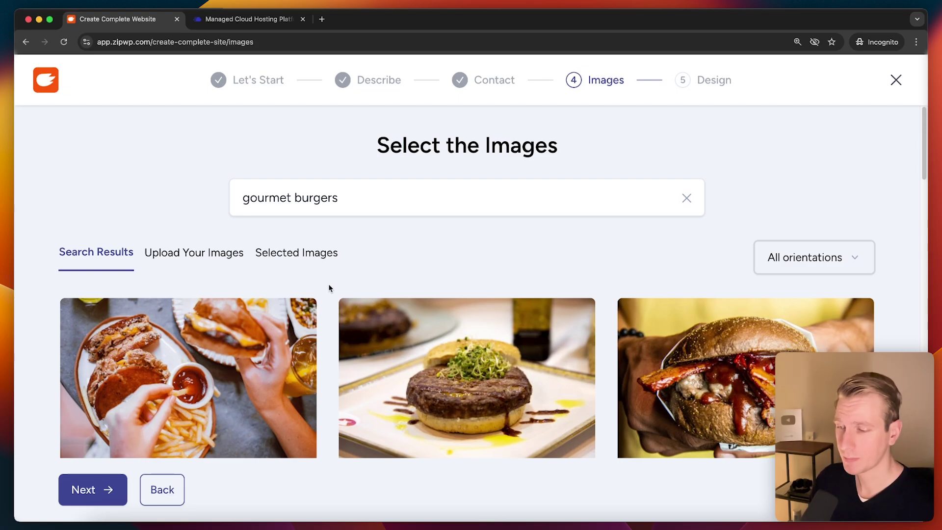
{"action": "left_click", "coordinate": [221, 255]}
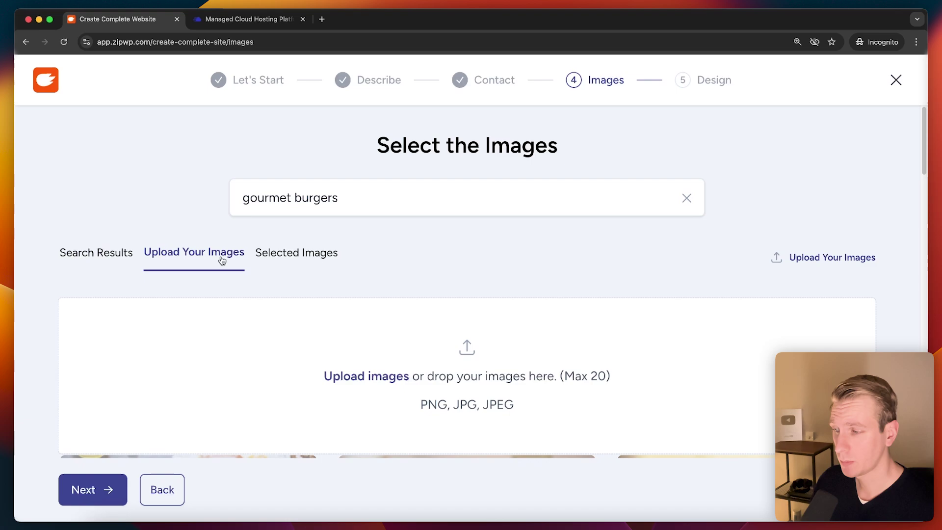
{"action": "left_click", "coordinate": [272, 263]}
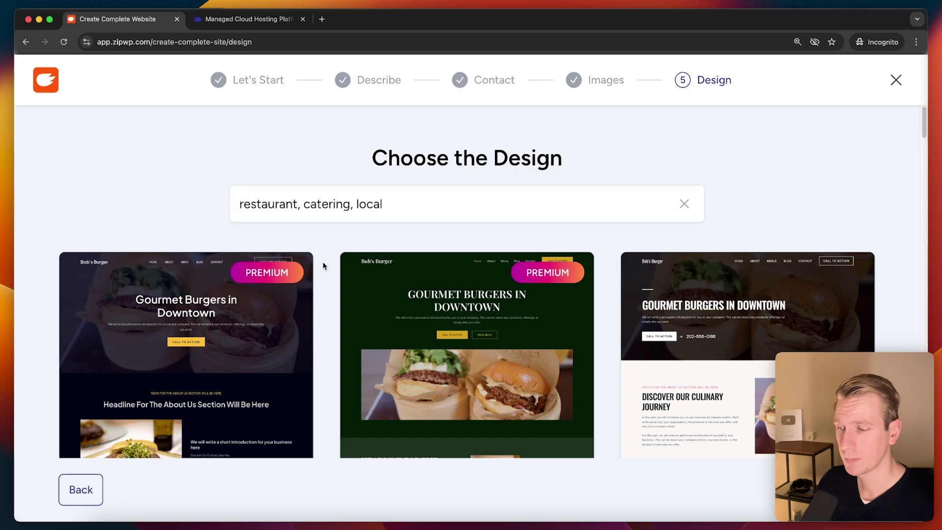
Step: Scroll through the grid of generated Bob's Burger design options
{"action": "scroll", "coordinate": [326, 252], "scroll_direction": "down", "scroll_amount": 3}
{"action": "scroll", "coordinate": [325, 249], "scroll_direction": "up", "scroll_amount": 3}
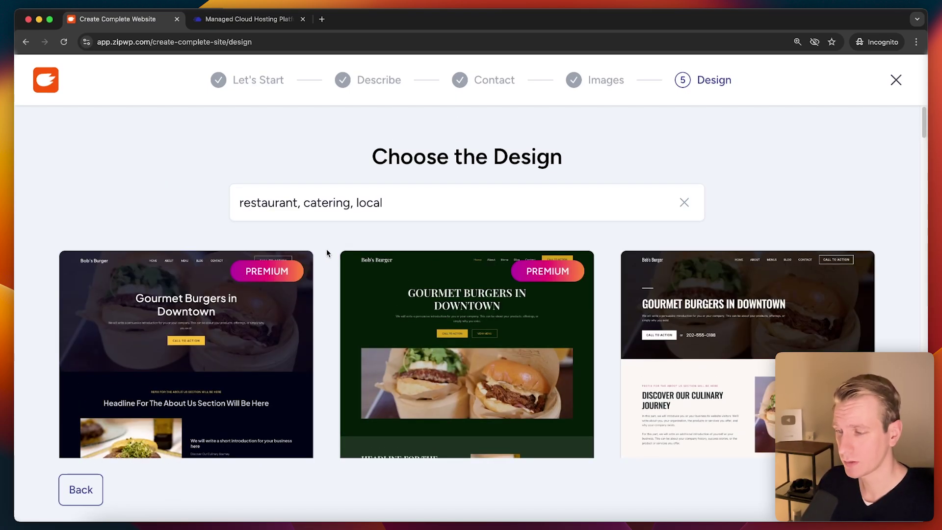
{"action": "scroll", "coordinate": [326, 252], "scroll_direction": "down", "scroll_amount": 3}
{"action": "scroll", "coordinate": [325, 258], "scroll_direction": "down", "scroll_amount": 10}
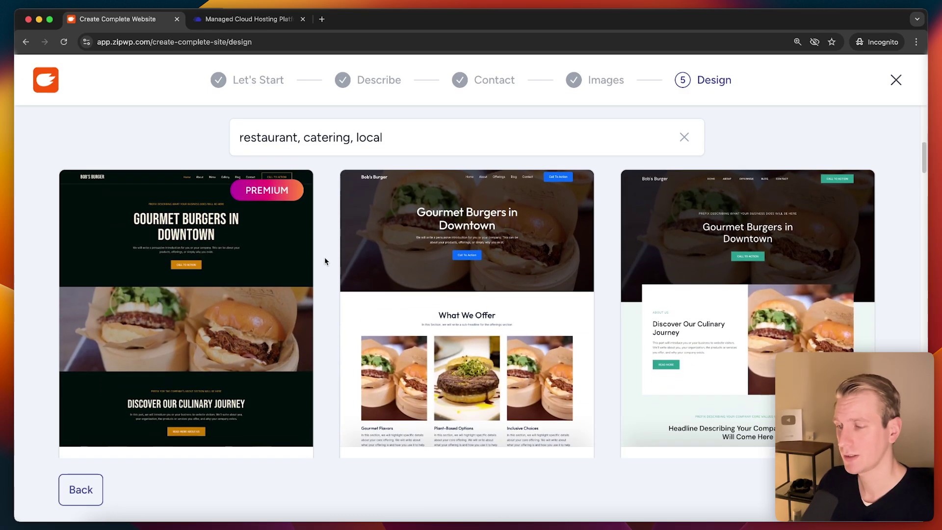
{"action": "scroll", "coordinate": [326, 259], "scroll_direction": "down", "scroll_amount": 5}
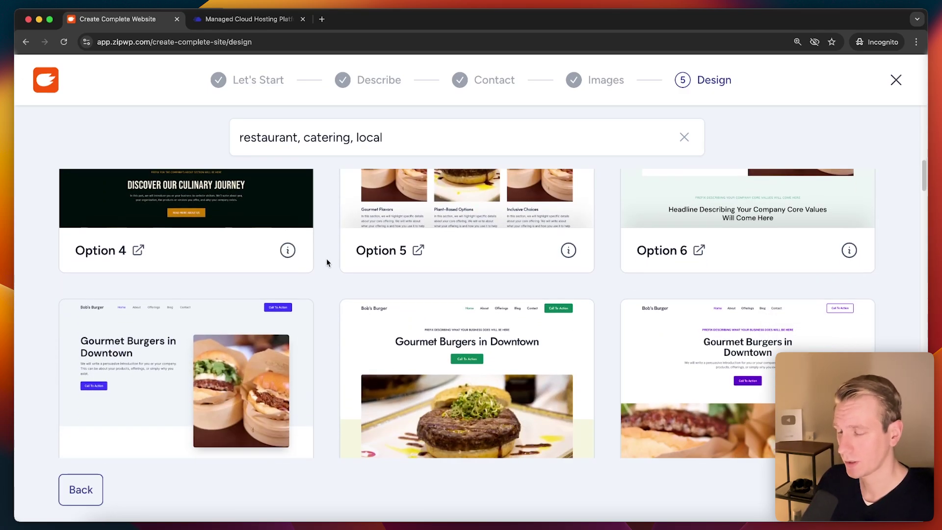
{"action": "scroll", "coordinate": [326, 259], "scroll_direction": "down", "scroll_amount": 3}
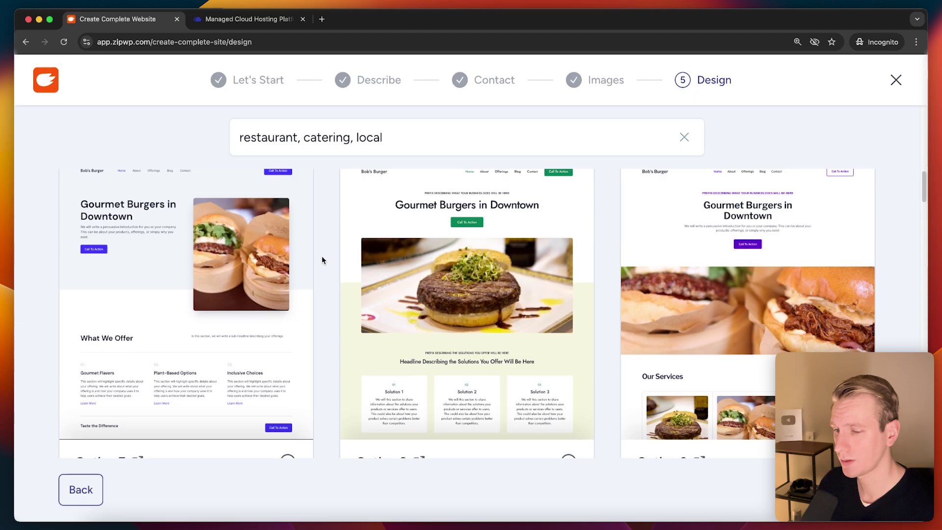
{"action": "scroll", "coordinate": [322, 259], "scroll_direction": "up", "scroll_amount": 15}
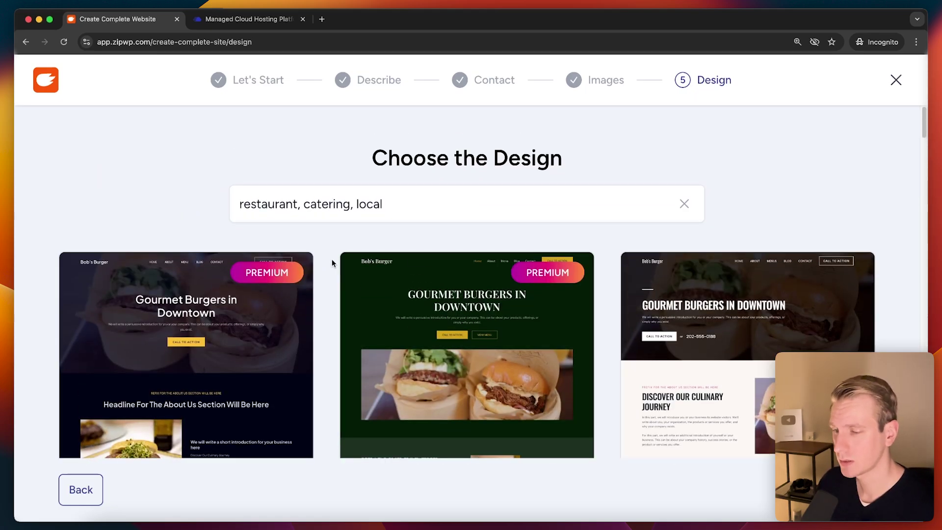
{"action": "scroll", "coordinate": [329, 260], "scroll_direction": "down", "scroll_amount": 5}
{"action": "scroll", "coordinate": [330, 266], "scroll_direction": "down", "scroll_amount": 1}
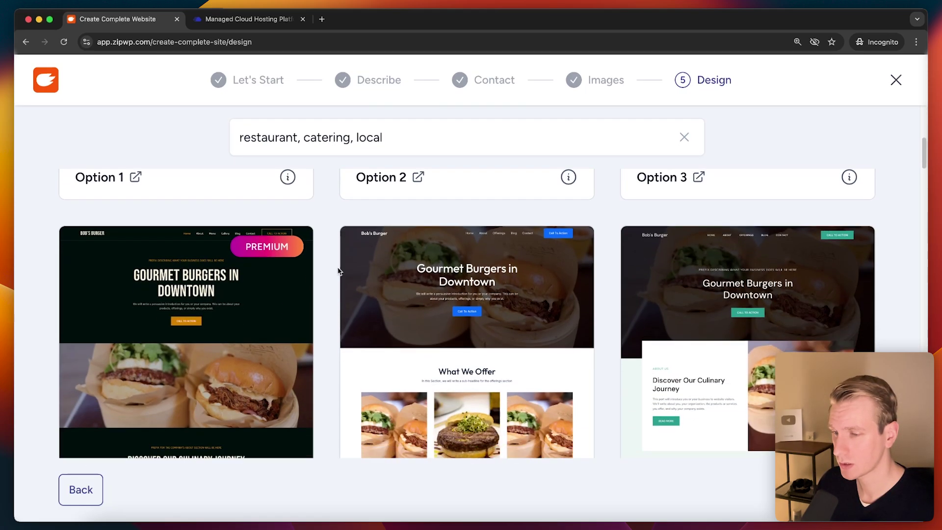
{"action": "scroll", "coordinate": [707, 348], "scroll_direction": "up", "scroll_amount": 1}
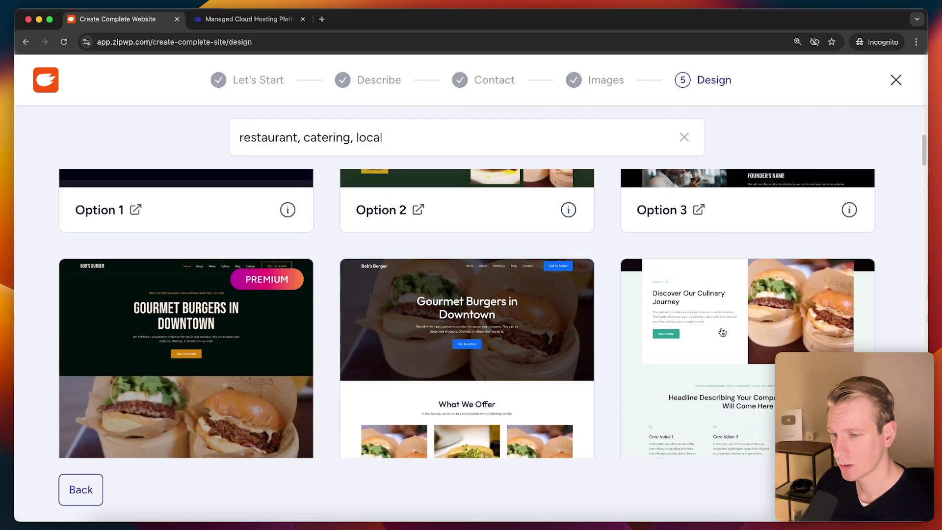
{"action": "scroll", "coordinate": [663, 314], "scroll_direction": "down", "scroll_amount": 13}
{"action": "scroll", "coordinate": [617, 277], "scroll_direction": "down", "scroll_amount": 8}
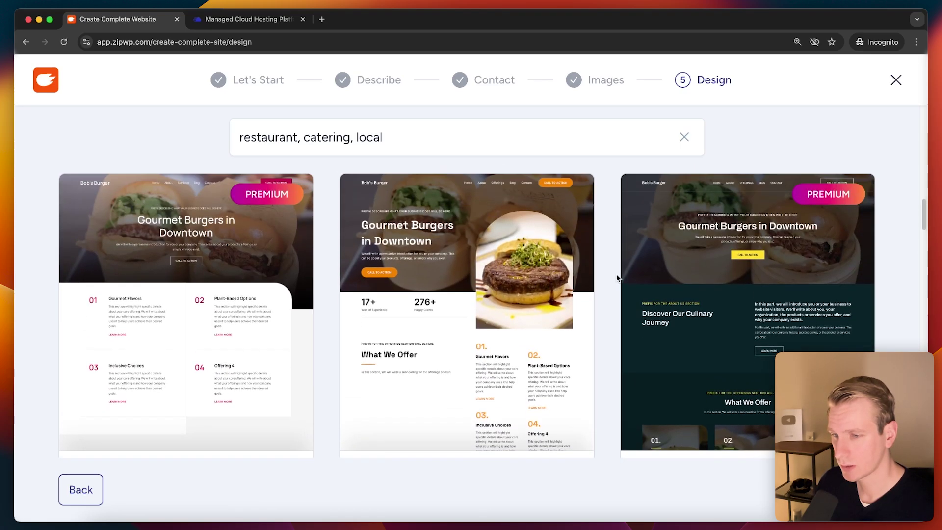
{"action": "scroll", "coordinate": [612, 277], "scroll_direction": "down", "scroll_amount": 10}
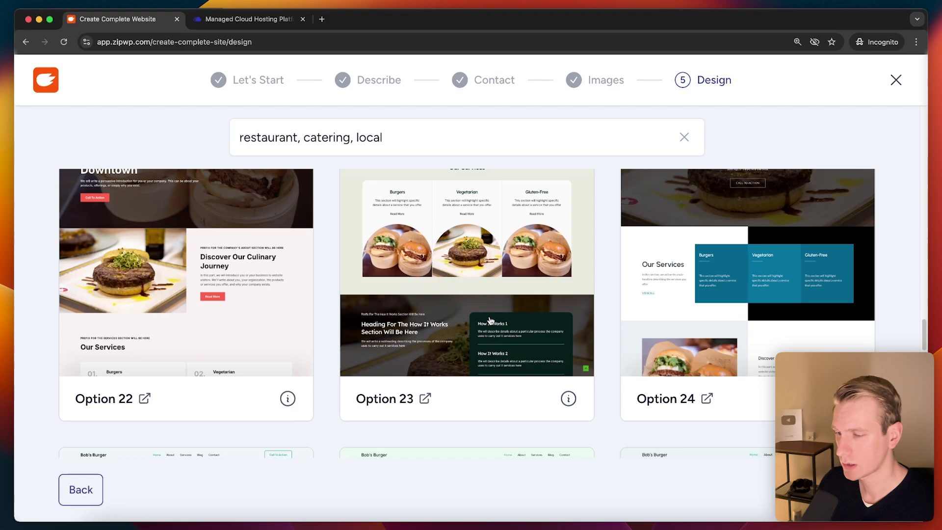
Step: Preview the Option 23 design full-page, then close the preview
{"action": "left_click", "coordinate": [424, 417]}
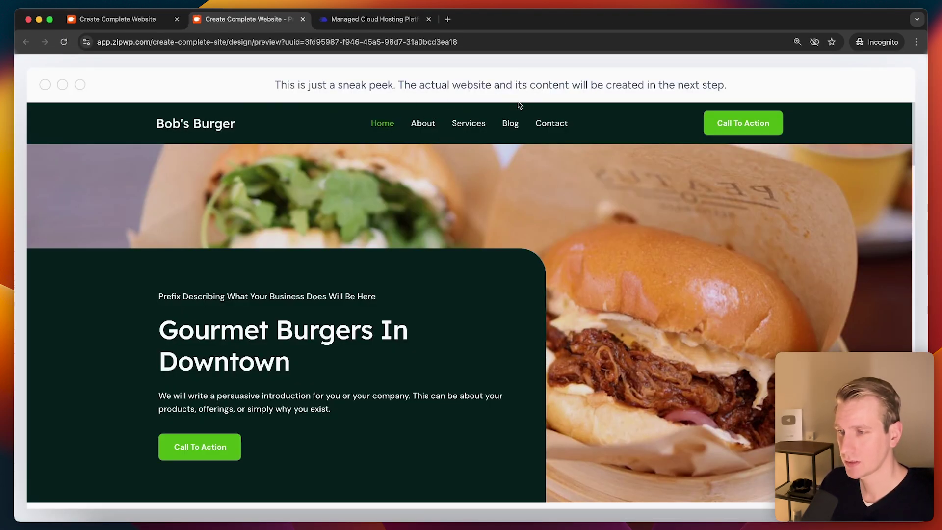
{"action": "scroll", "coordinate": [470, 277], "scroll_direction": "down", "scroll_amount": 10}
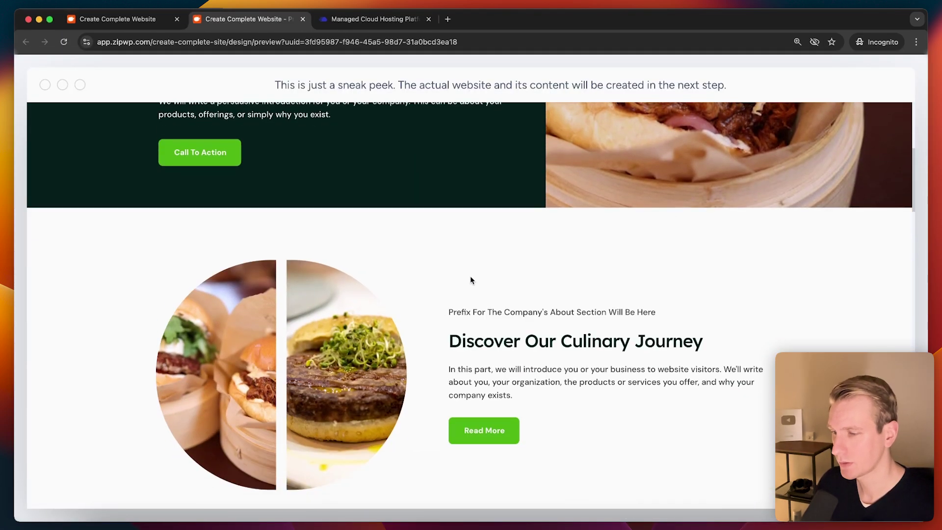
{"action": "scroll", "coordinate": [429, 283], "scroll_direction": "up", "scroll_amount": 10}
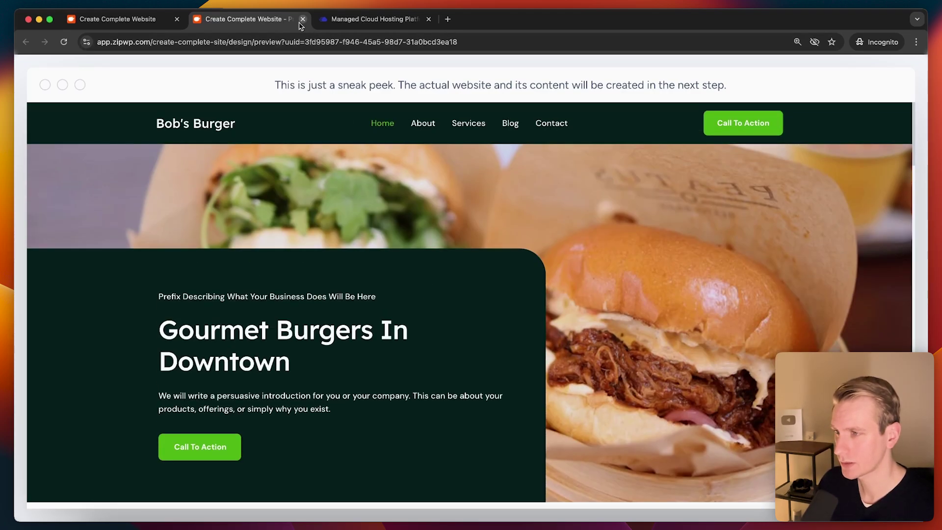
{"action": "left_click", "coordinate": [303, 20]}
Step: Pick the green Bob's Burger design and set its fonts to Poppins & Lato
{"action": "scroll", "coordinate": [417, 246], "scroll_direction": "down", "scroll_amount": 2}
{"action": "left_click", "coordinate": [418, 237]}
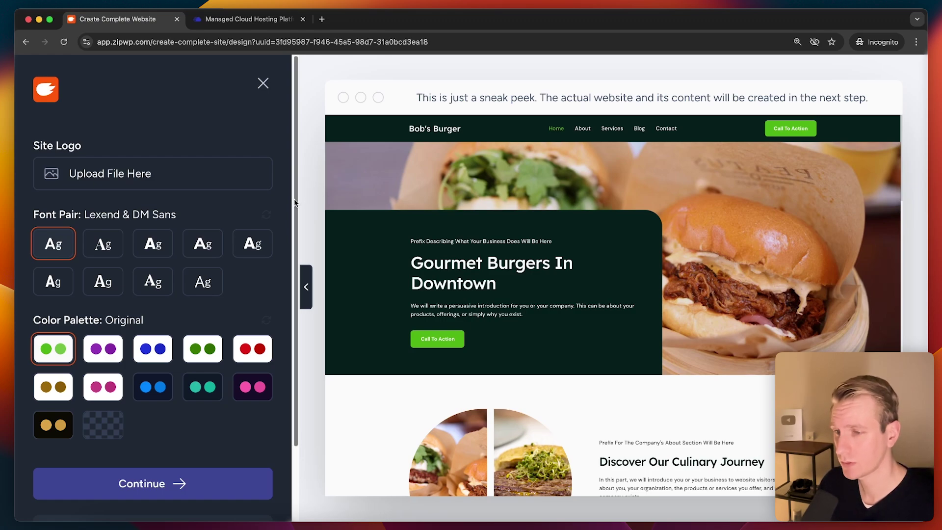
{"action": "left_click", "coordinate": [102, 245]}
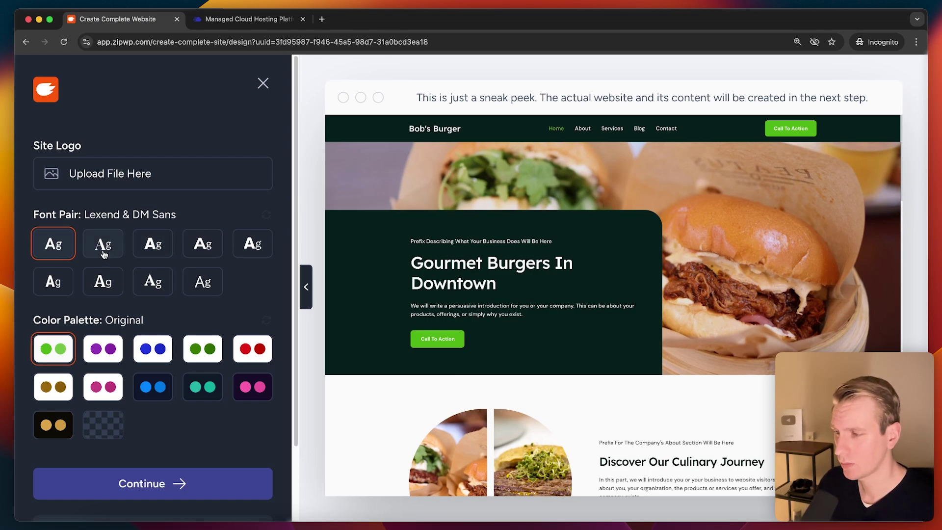
{"action": "left_click", "coordinate": [147, 246]}
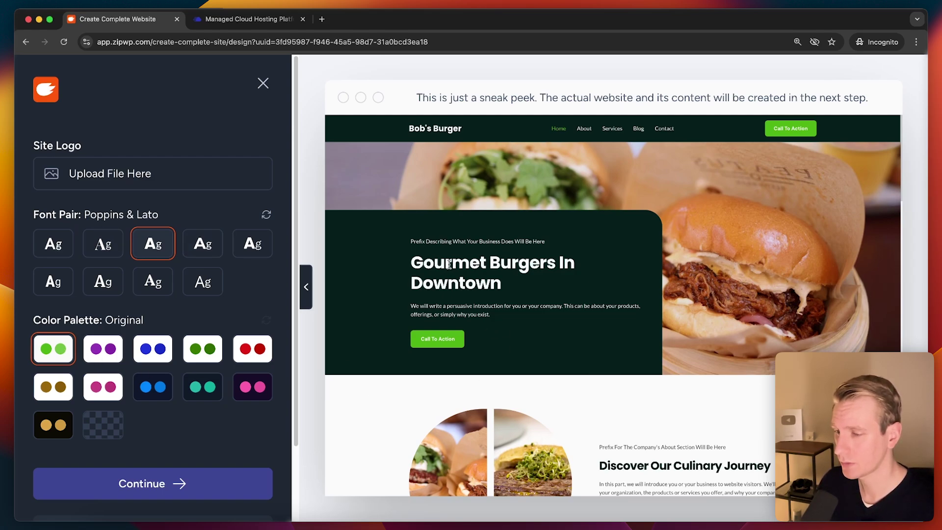
{"action": "scroll", "coordinate": [448, 381], "scroll_direction": "down", "scroll_amount": 2}
{"action": "scroll", "coordinate": [344, 393], "scroll_direction": "up", "scroll_amount": 2}
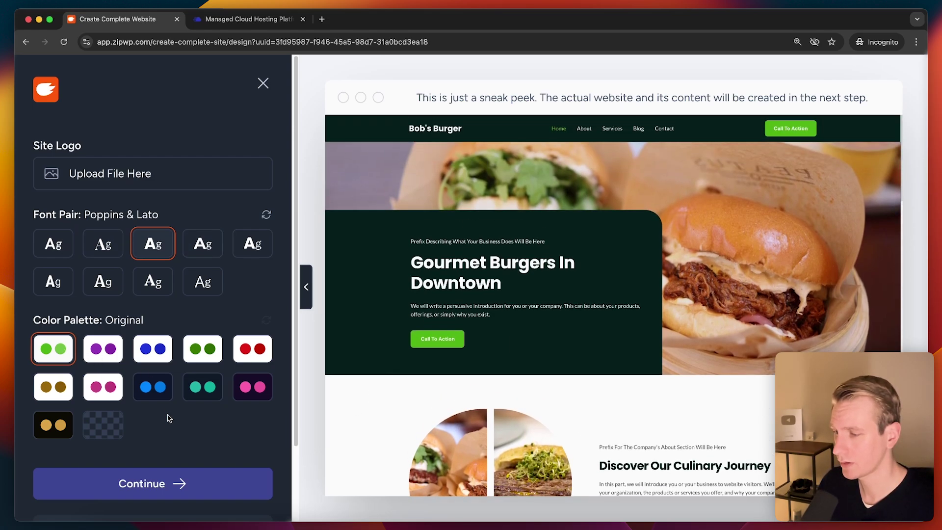
Step: Accept the design and review the default features: Blog, Page Builder, Contact Form, Email
{"action": "left_click", "coordinate": [157, 485]}
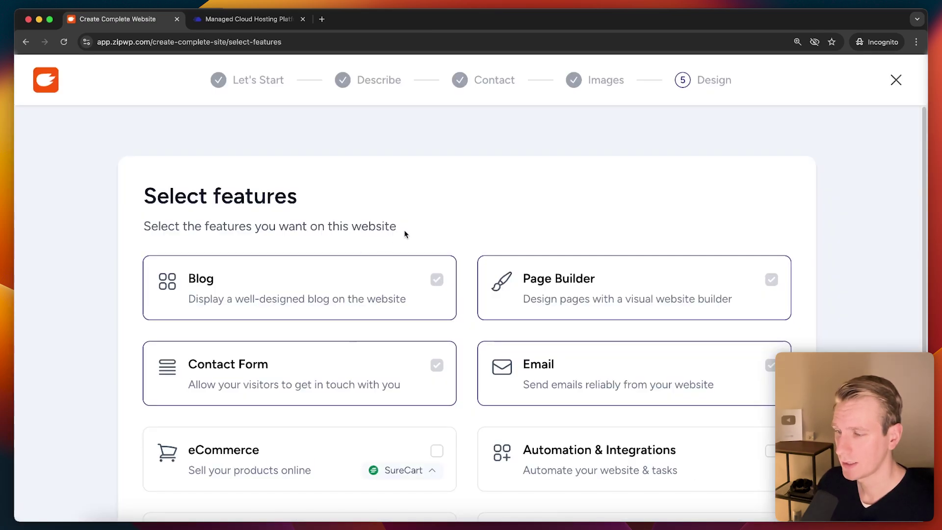
{"action": "scroll", "coordinate": [392, 227], "scroll_direction": "down", "scroll_amount": 2}
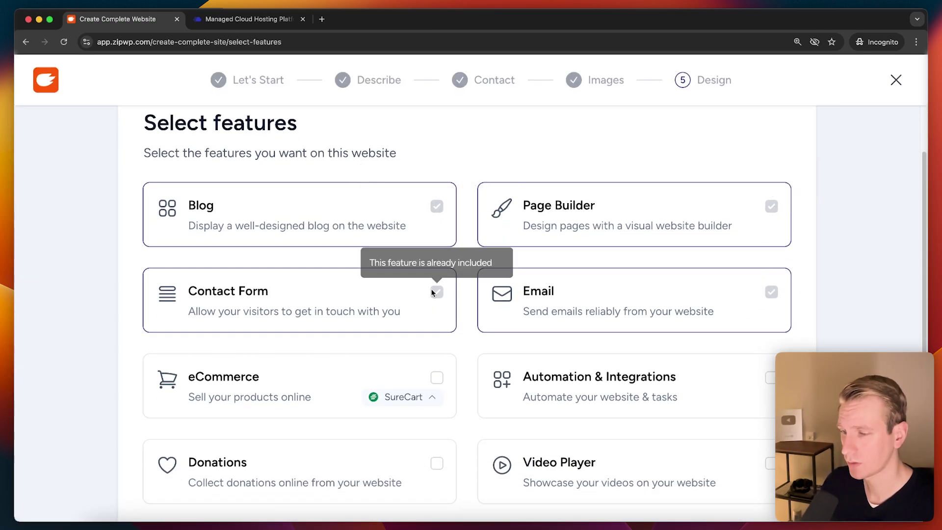
{"action": "scroll", "coordinate": [422, 284], "scroll_direction": "down", "scroll_amount": 3}
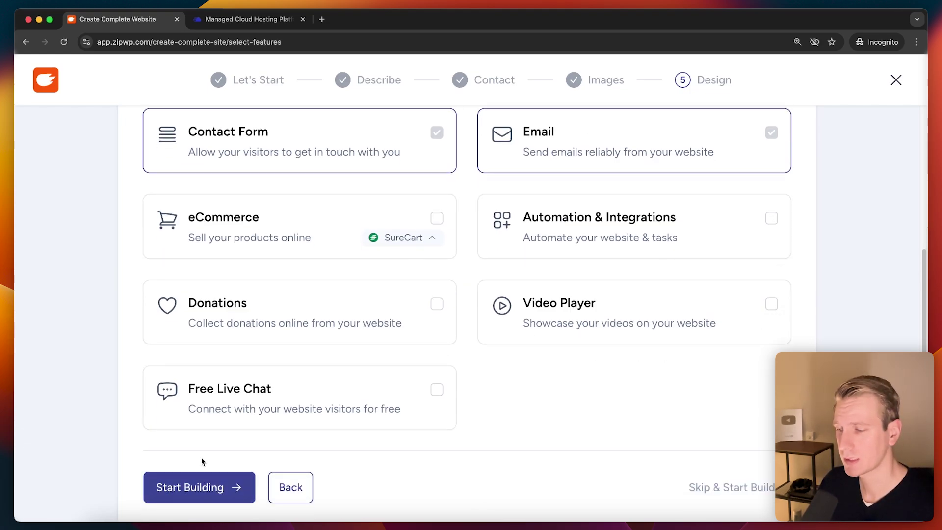
Step: Go to the final review and start generating the Bob's Burger website
{"action": "left_click", "coordinate": [196, 486]}
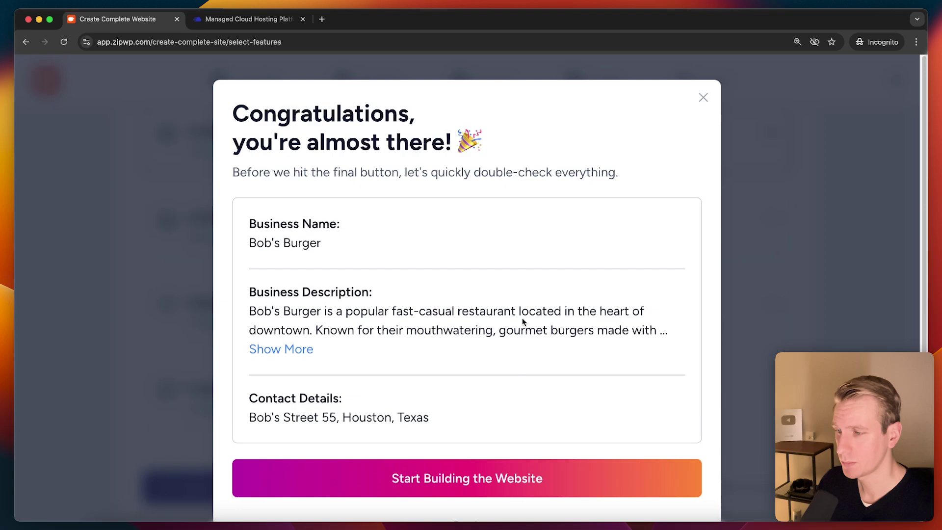
{"action": "scroll", "coordinate": [416, 285], "scroll_direction": "down", "scroll_amount": 1}
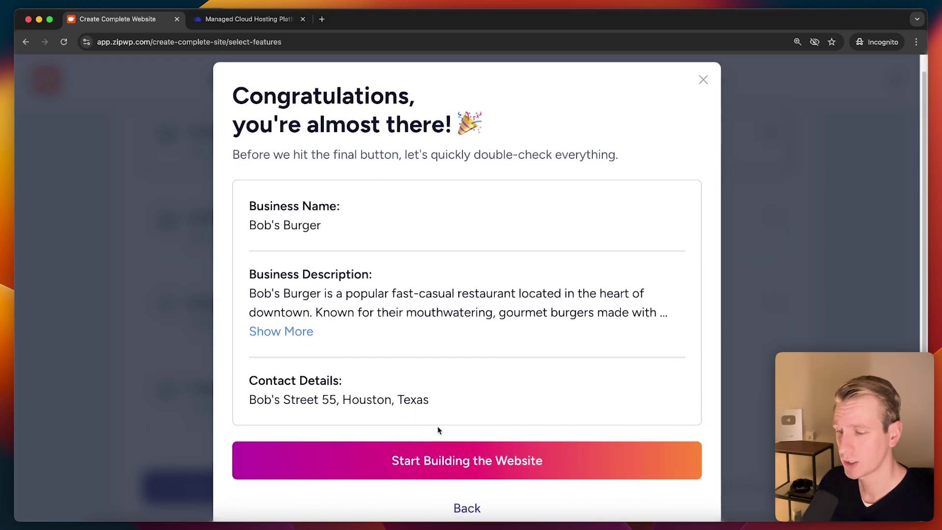
{"action": "left_click", "coordinate": [468, 459]}
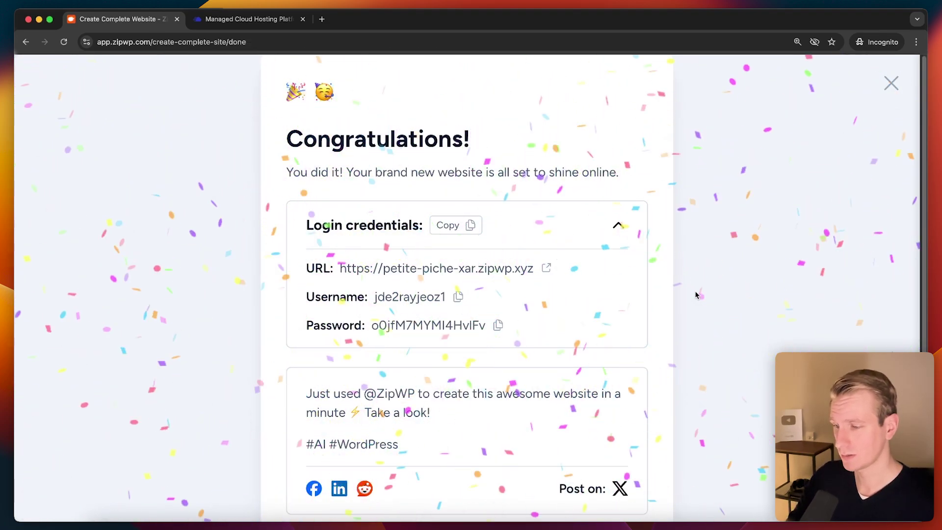
Step: Open the temporary Bob's Burger site and browse its home, About and Services pages
{"action": "left_click", "coordinate": [537, 270]}
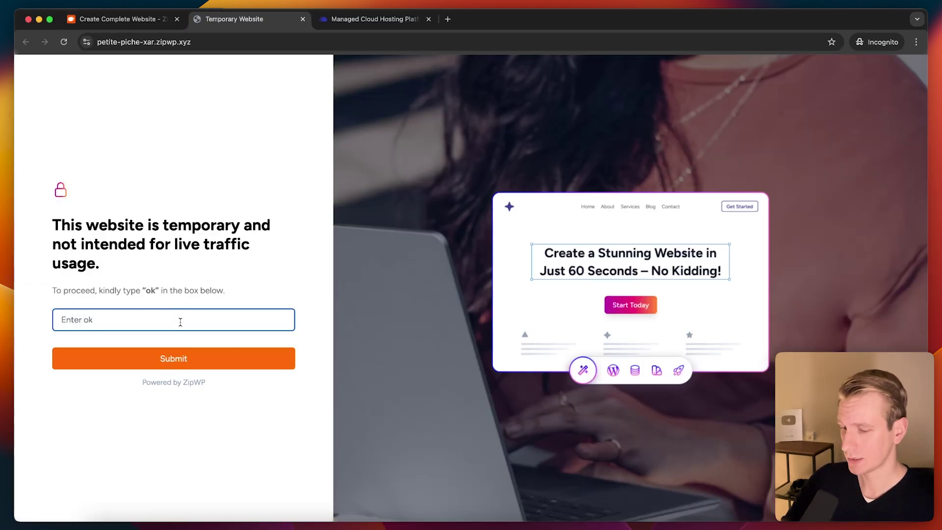
{"action": "left_click", "coordinate": [180, 362]}
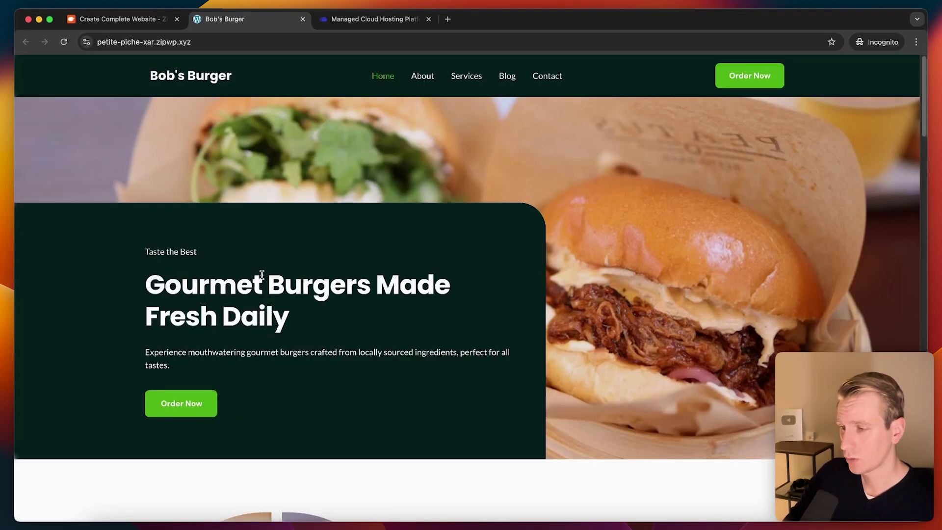
{"action": "scroll", "coordinate": [309, 257], "scroll_direction": "down", "scroll_amount": 15}
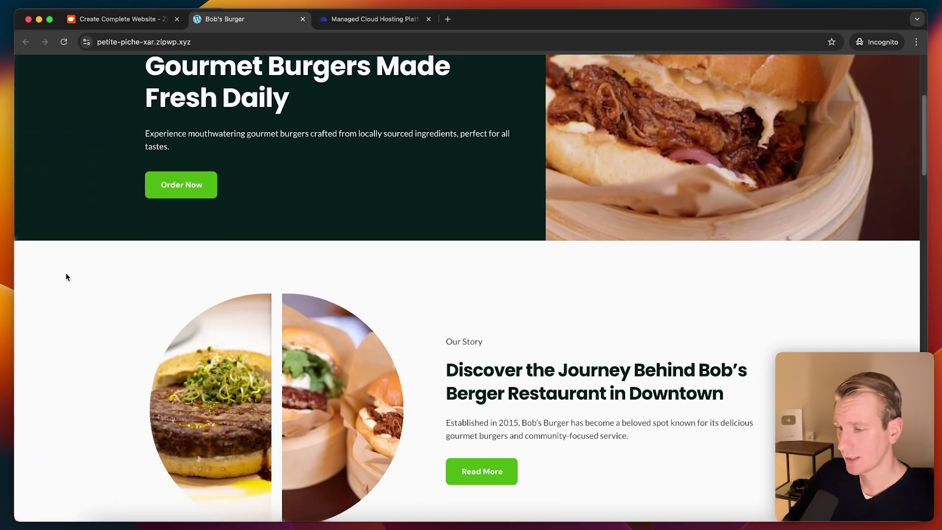
{"action": "scroll", "coordinate": [123, 262], "scroll_direction": "down", "scroll_amount": 5}
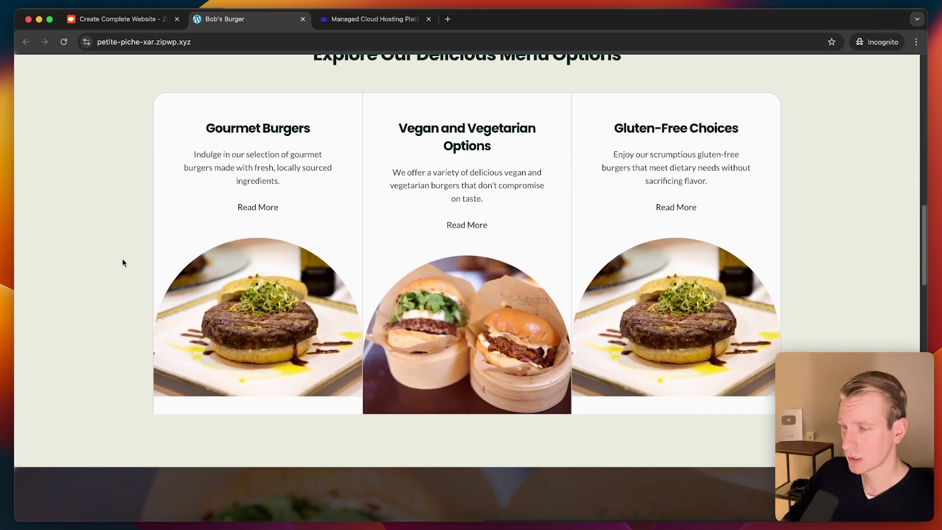
{"action": "scroll", "coordinate": [346, 250], "scroll_direction": "down", "scroll_amount": 5}
{"action": "scroll", "coordinate": [338, 323], "scroll_direction": "up", "scroll_amount": 15}
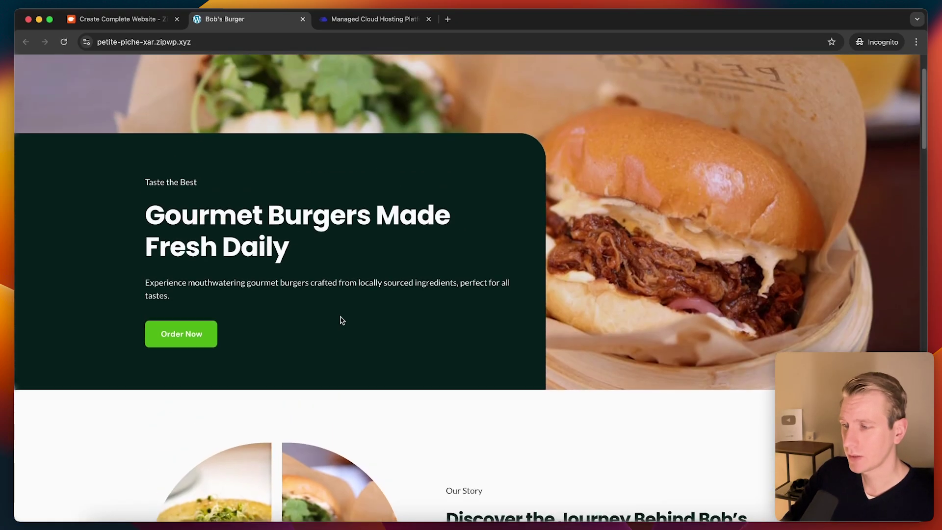
{"action": "scroll", "coordinate": [342, 321], "scroll_direction": "up", "scroll_amount": 2}
{"action": "left_click", "coordinate": [423, 76]}
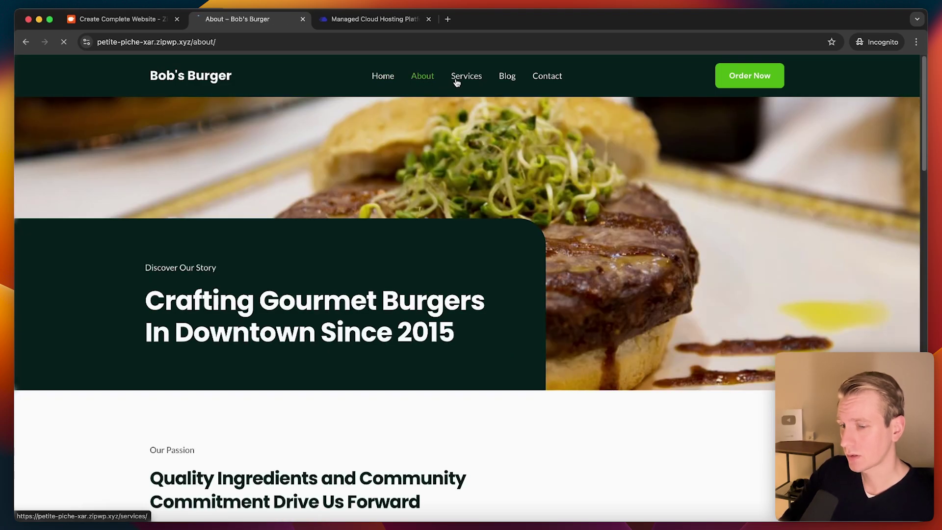
{"action": "left_click", "coordinate": [457, 83]}
{"action": "left_click", "coordinate": [775, 76]}
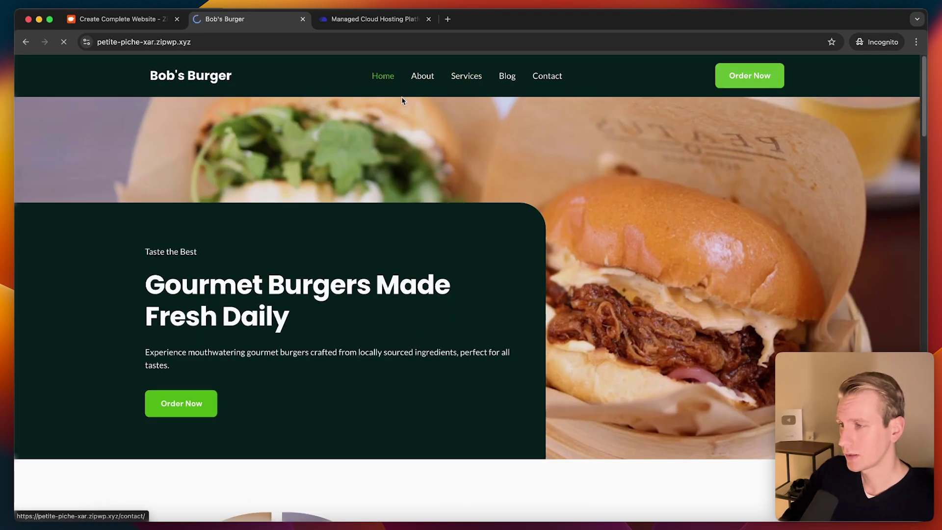
{"action": "scroll", "coordinate": [277, 147], "scroll_direction": "down", "scroll_amount": 4}
{"action": "scroll", "coordinate": [280, 162], "scroll_direction": "down", "scroll_amount": 4}
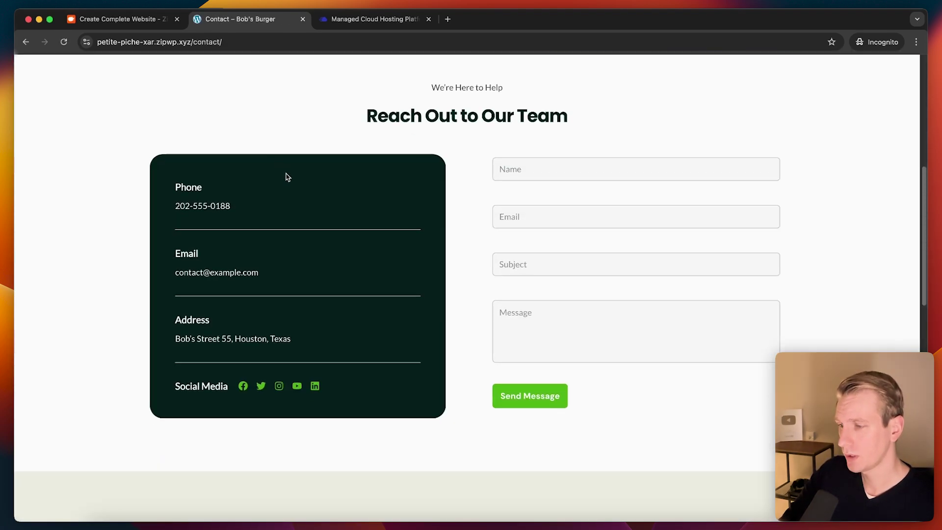
{"action": "scroll", "coordinate": [255, 137], "scroll_direction": "up", "scroll_amount": 8}
{"action": "left_click", "coordinate": [212, 75]}
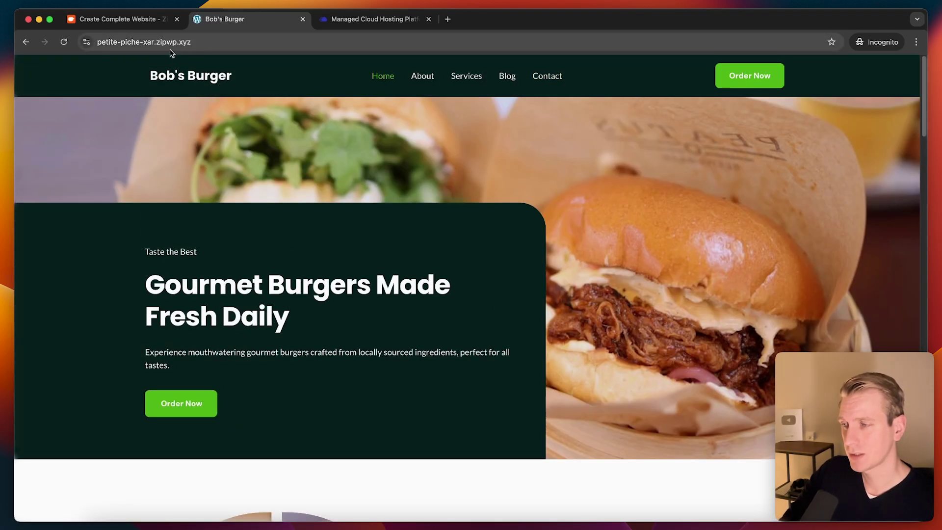
{"action": "left_click", "coordinate": [344, 19]}
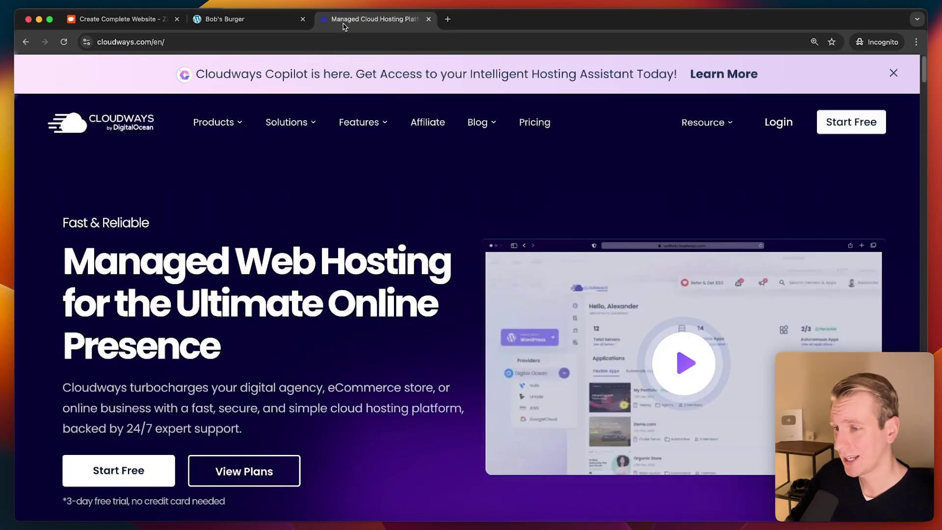
Step: Open the WordPress hosting plans page from the Cloudways Products menu
{"action": "left_click", "coordinate": [256, 21]}
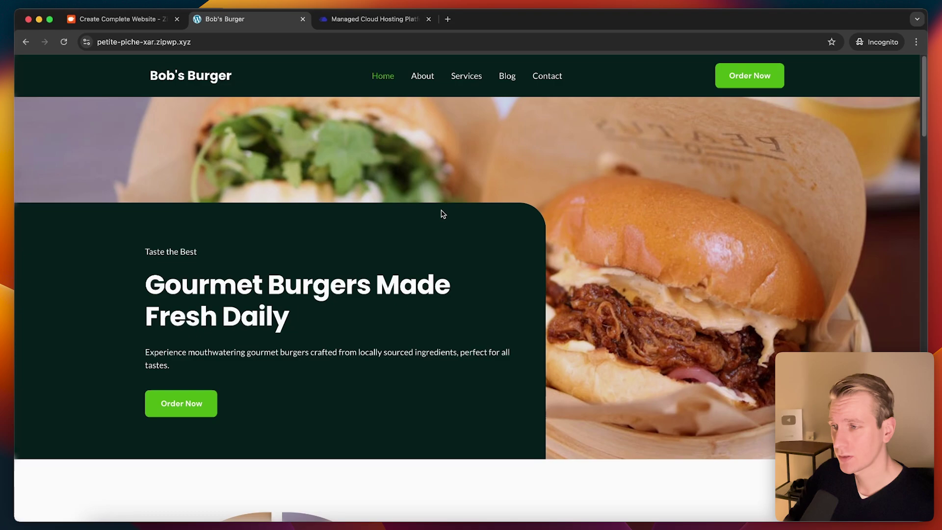
{"action": "left_click", "coordinate": [375, 20]}
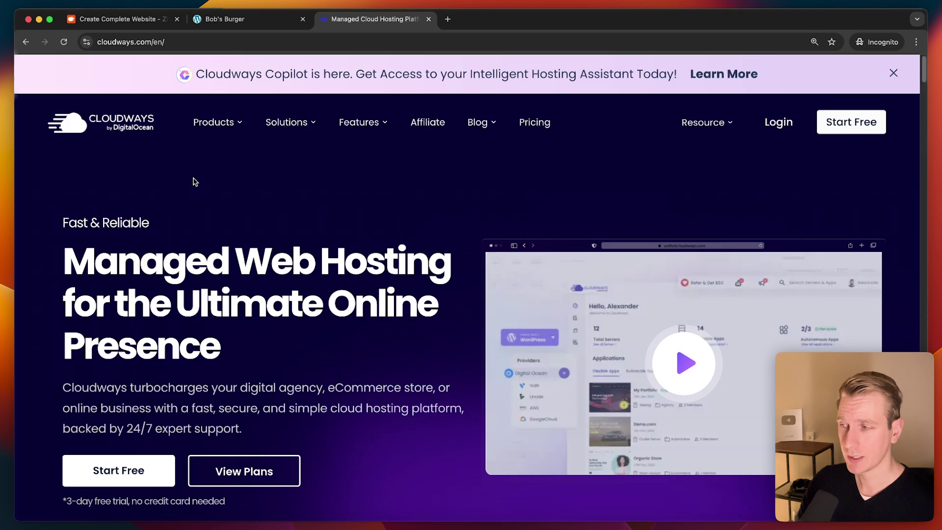
{"action": "mouse_move", "coordinate": [221, 152]}
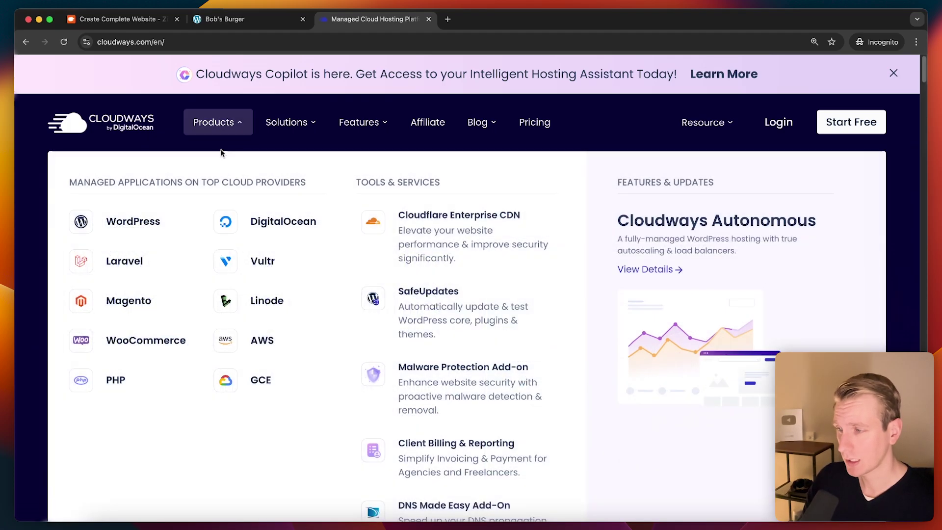
{"action": "left_click", "coordinate": [155, 216]}
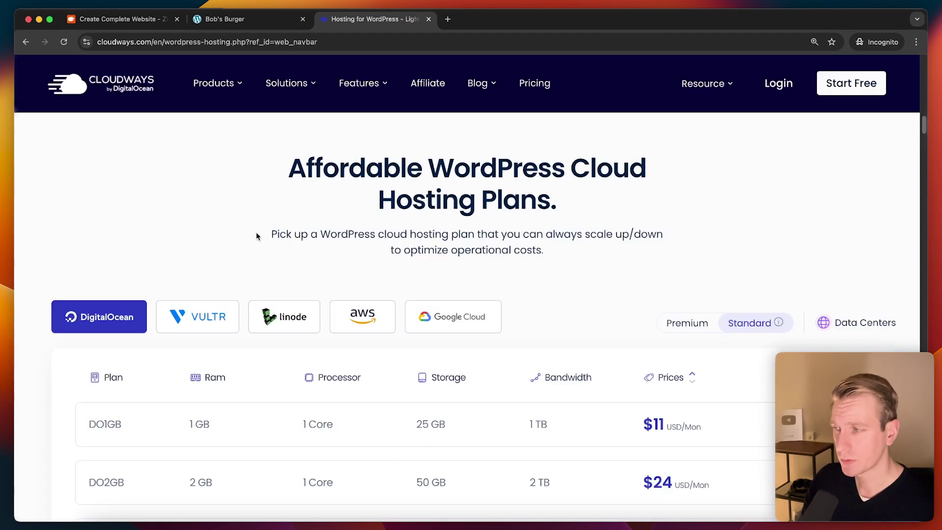
Step: Compare monthly plan prices across the Vultr, Linode, AWS and Google Cloud tabs
{"action": "scroll", "coordinate": [178, 170], "scroll_direction": "down", "scroll_amount": 2}
{"action": "scroll", "coordinate": [214, 179], "scroll_direction": "down", "scroll_amount": 2}
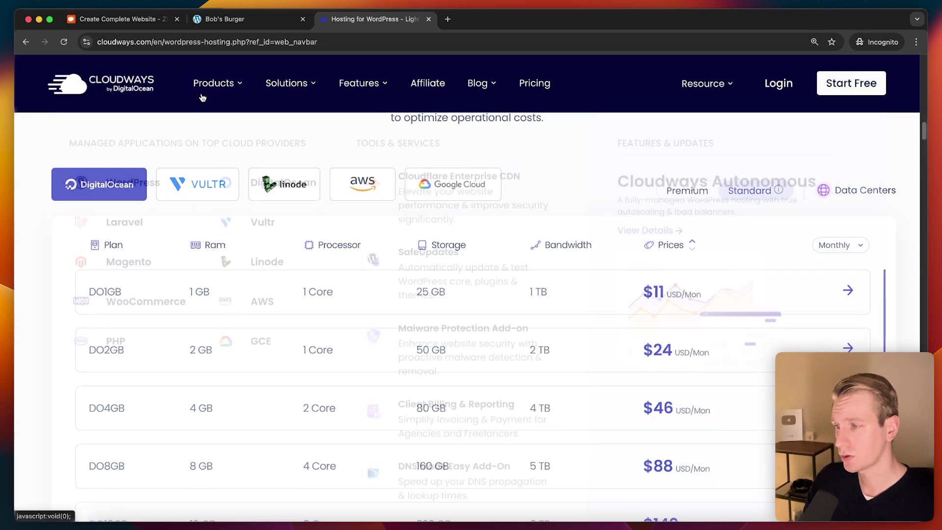
{"action": "scroll", "coordinate": [111, 206], "scroll_direction": "down", "scroll_amount": 1}
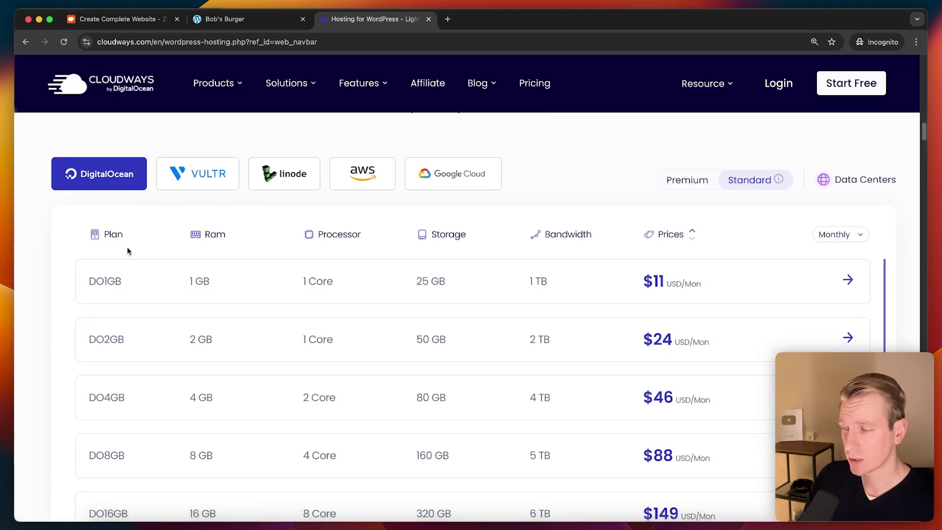
{"action": "scroll", "coordinate": [125, 246], "scroll_direction": "down", "scroll_amount": 1}
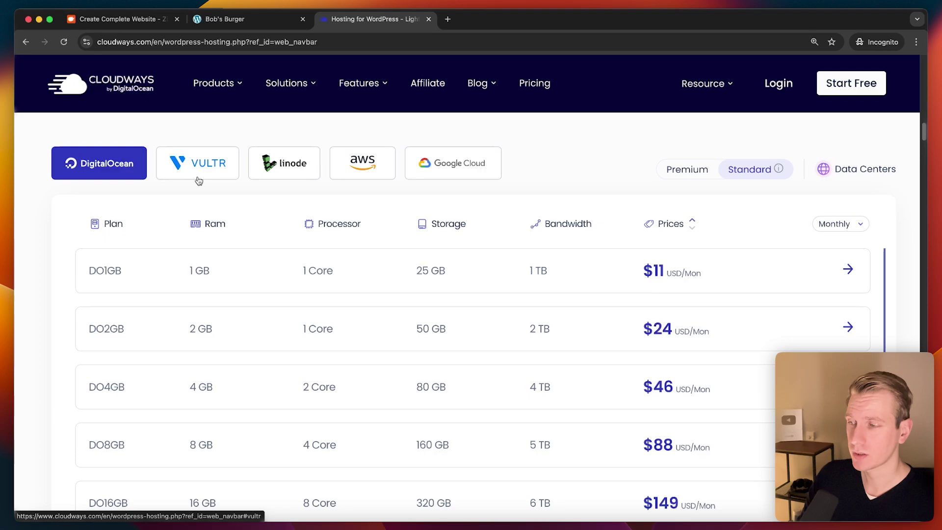
{"action": "left_click", "coordinate": [200, 179]}
{"action": "left_click", "coordinate": [273, 171]}
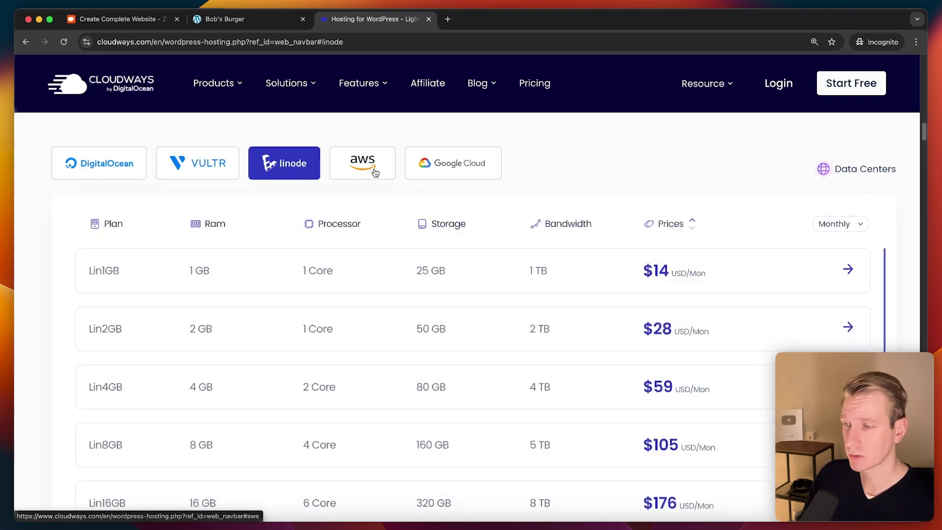
{"action": "left_click", "coordinate": [390, 173]}
{"action": "left_click", "coordinate": [429, 174]}
{"action": "left_click", "coordinate": [191, 172]}
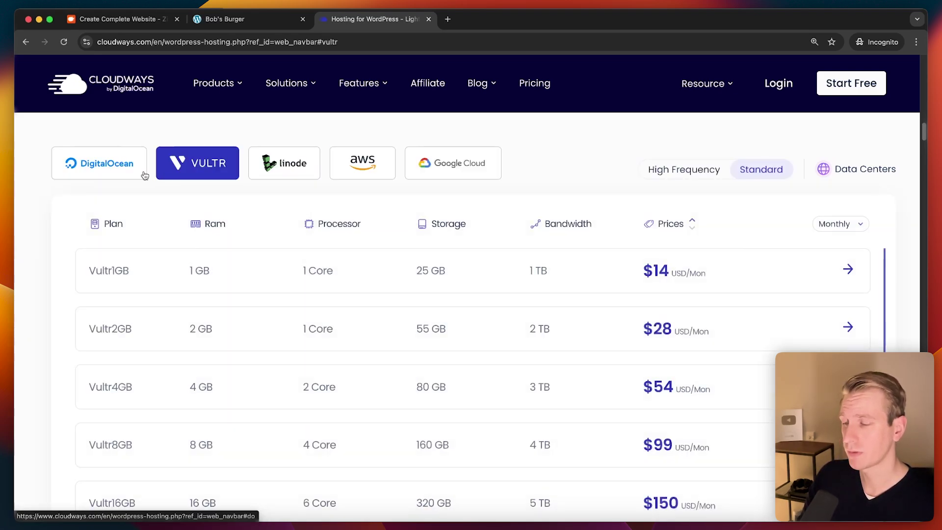
Step: Check DigitalOcean prices, then go to all servers and start adding a new server
{"action": "left_click", "coordinate": [130, 174]}
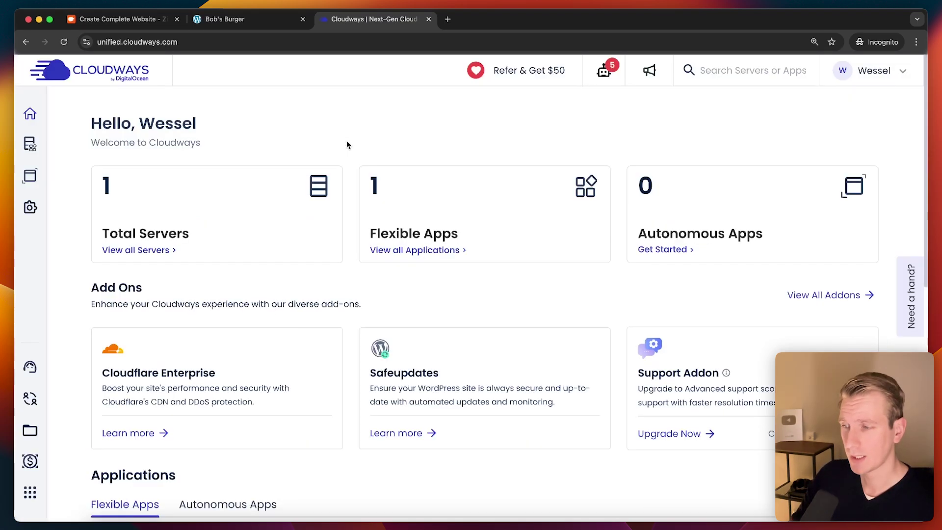
{"action": "left_click", "coordinate": [137, 251]}
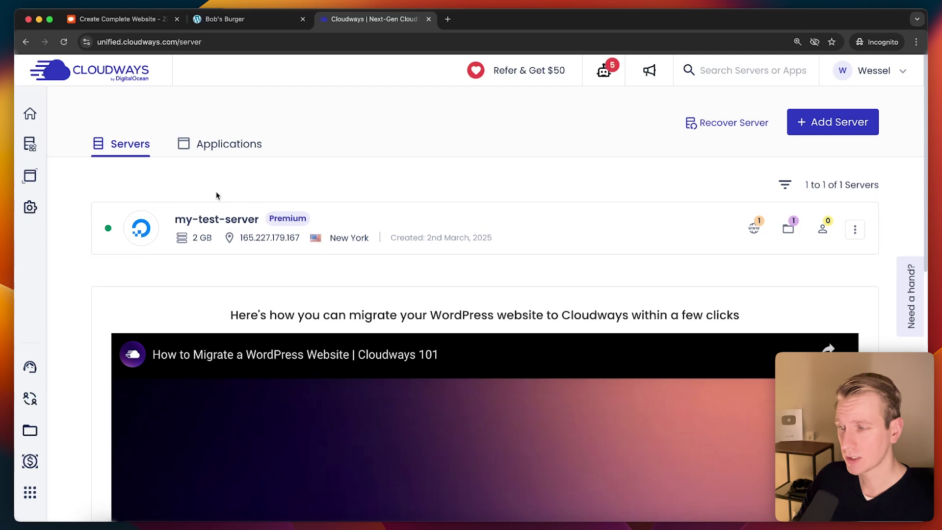
{"action": "left_click", "coordinate": [840, 123]}
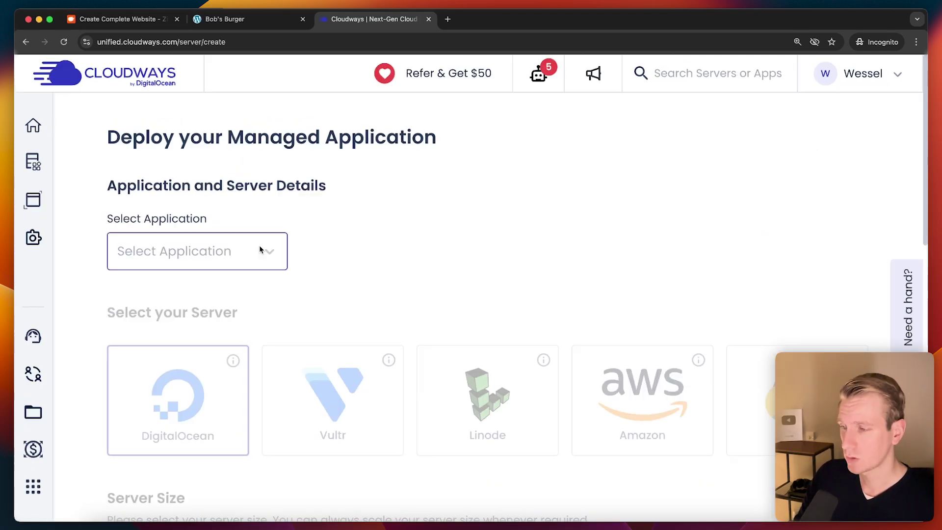
Step: Browse the Select Application list to find WordPress Version 6.2.2
{"action": "left_click", "coordinate": [261, 249]}
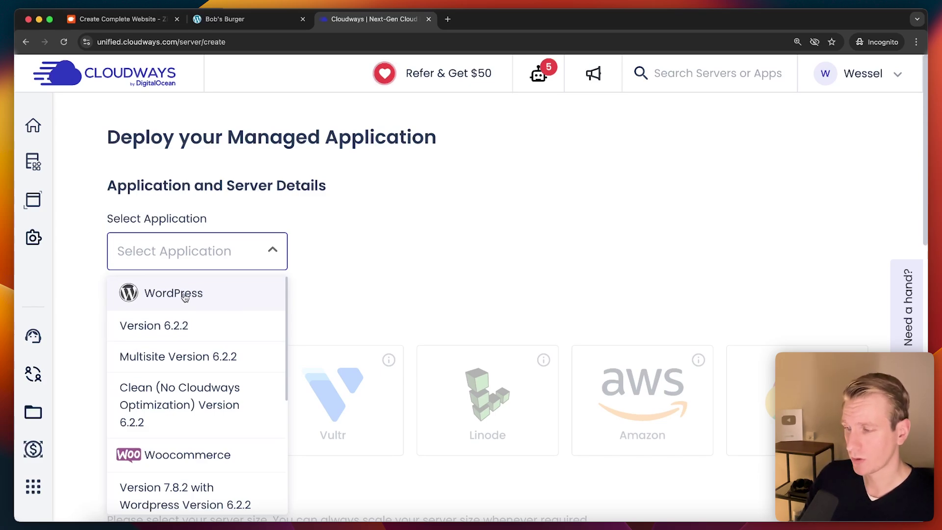
{"action": "scroll", "coordinate": [199, 329], "scroll_direction": "down", "scroll_amount": 1}
{"action": "scroll", "coordinate": [193, 338], "scroll_direction": "up", "scroll_amount": 1}
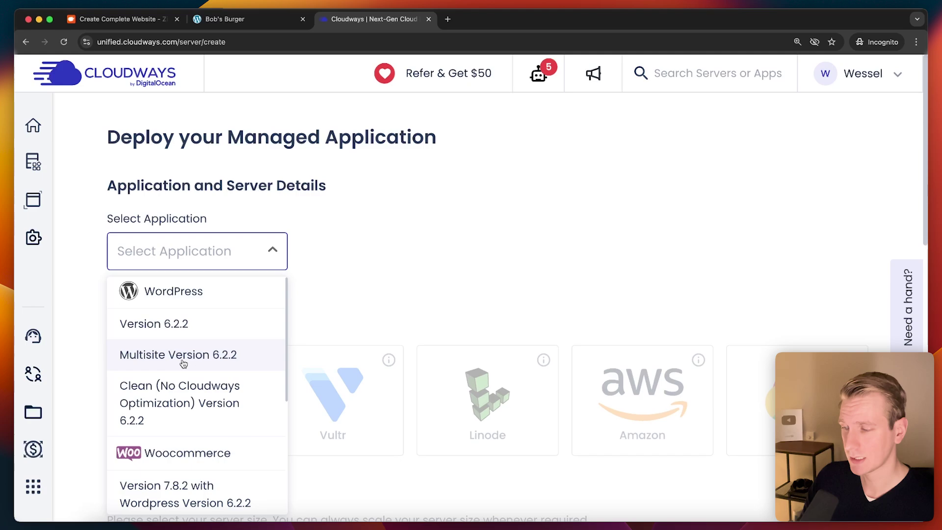
{"action": "scroll", "coordinate": [182, 355], "scroll_direction": "down", "scroll_amount": 2}
{"action": "scroll", "coordinate": [211, 398], "scroll_direction": "down", "scroll_amount": 2}
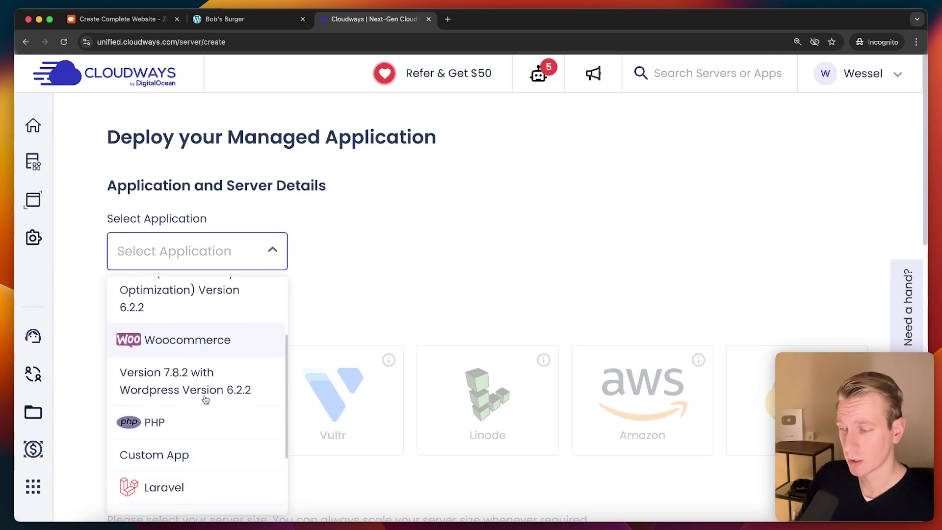
{"action": "scroll", "coordinate": [182, 420], "scroll_direction": "down", "scroll_amount": 3}
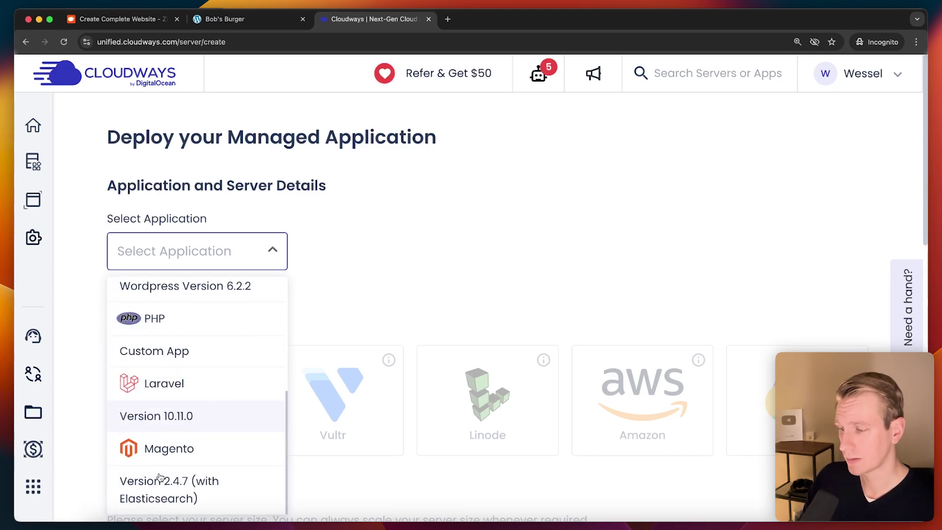
{"action": "scroll", "coordinate": [185, 344], "scroll_direction": "up", "scroll_amount": 8}
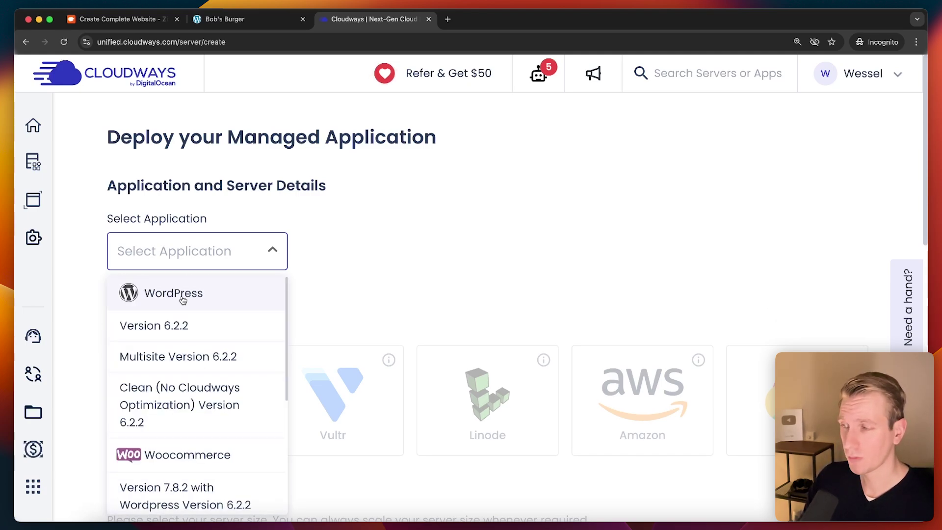
Step: Choose WordPress 6.2.2, naming the application ai-site and the server ai-server
{"action": "left_click", "coordinate": [183, 299]}
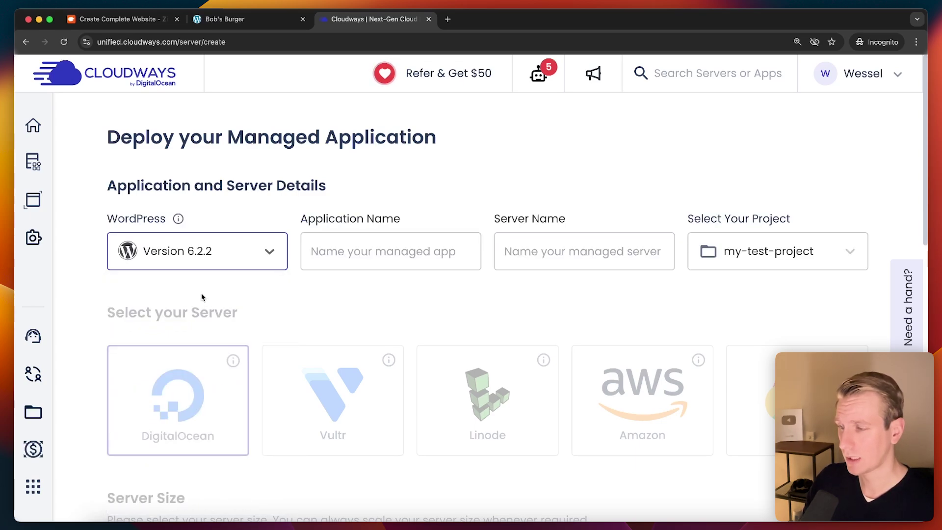
{"action": "left_click", "coordinate": [380, 264]}
{"action": "type", "text": "ai-"}
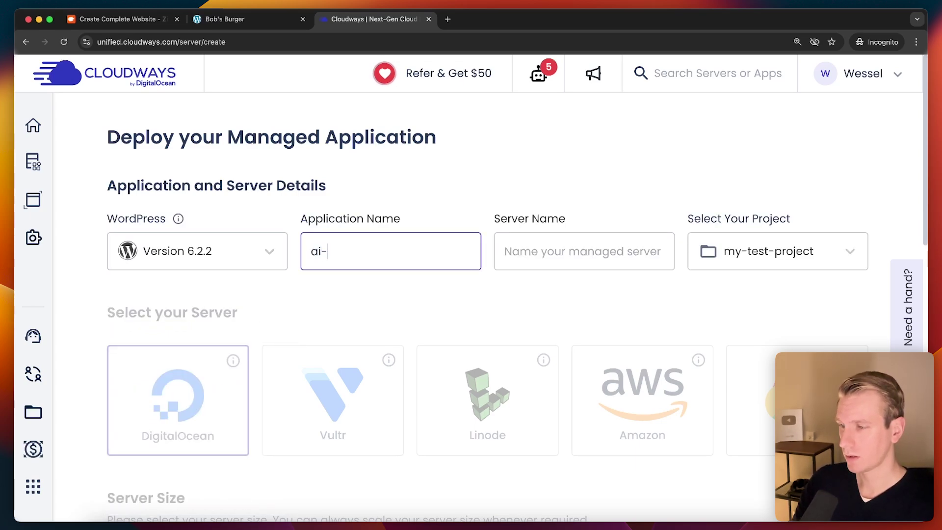
{"action": "type", "text": "site"}
{"action": "key", "text": "Tab"}
{"action": "type", "text": "ai-server"}
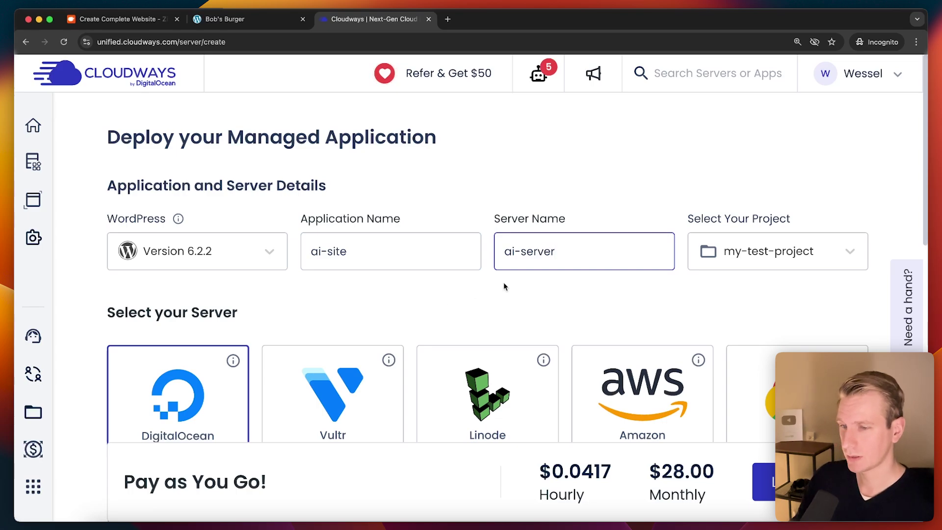
Step: Keep my-test-project, DigitalOcean, 2 GB and New York, and launch the server
{"action": "left_click", "coordinate": [766, 248]}
{"action": "left_click", "coordinate": [790, 206]}
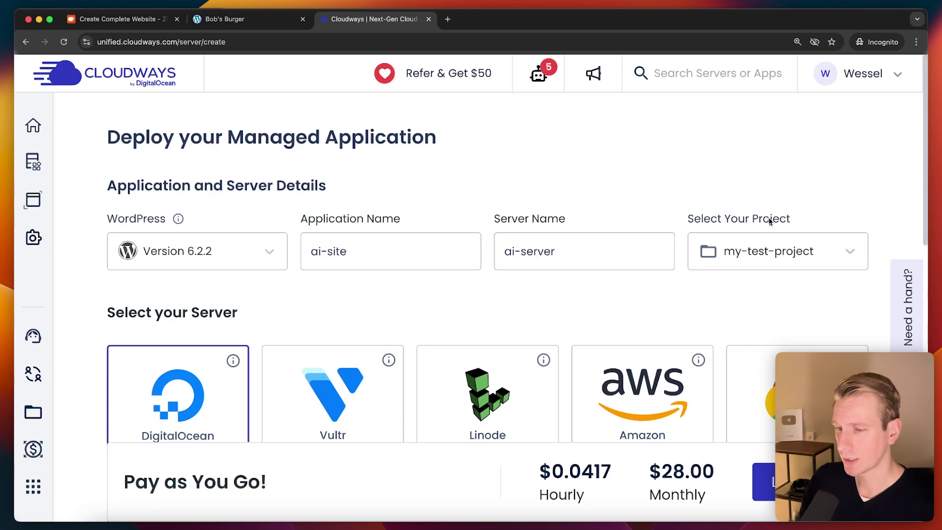
{"action": "scroll", "coordinate": [439, 283], "scroll_direction": "down", "scroll_amount": 5}
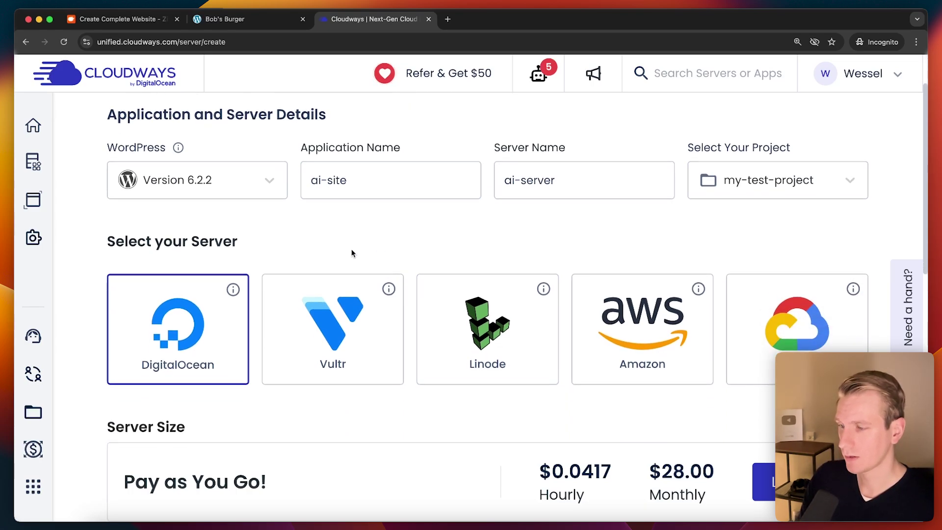
{"action": "scroll", "coordinate": [306, 212], "scroll_direction": "up", "scroll_amount": 3}
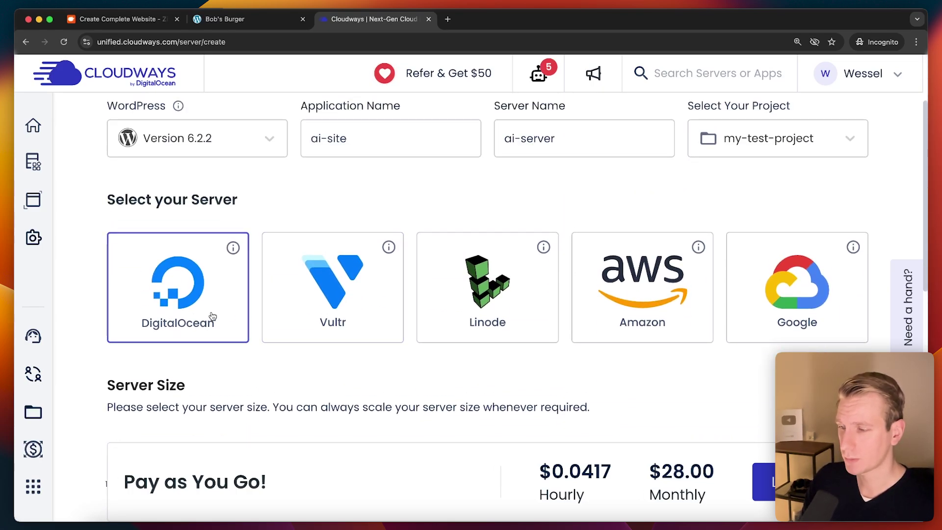
{"action": "scroll", "coordinate": [154, 249], "scroll_direction": "down", "scroll_amount": 2}
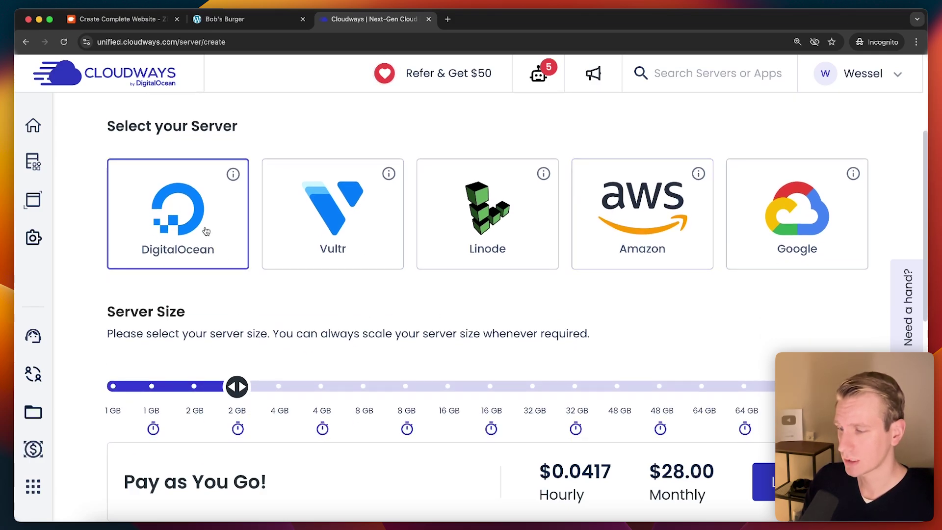
{"action": "scroll", "coordinate": [221, 264], "scroll_direction": "down", "scroll_amount": 2}
{"action": "scroll", "coordinate": [220, 264], "scroll_direction": "down", "scroll_amount": 3}
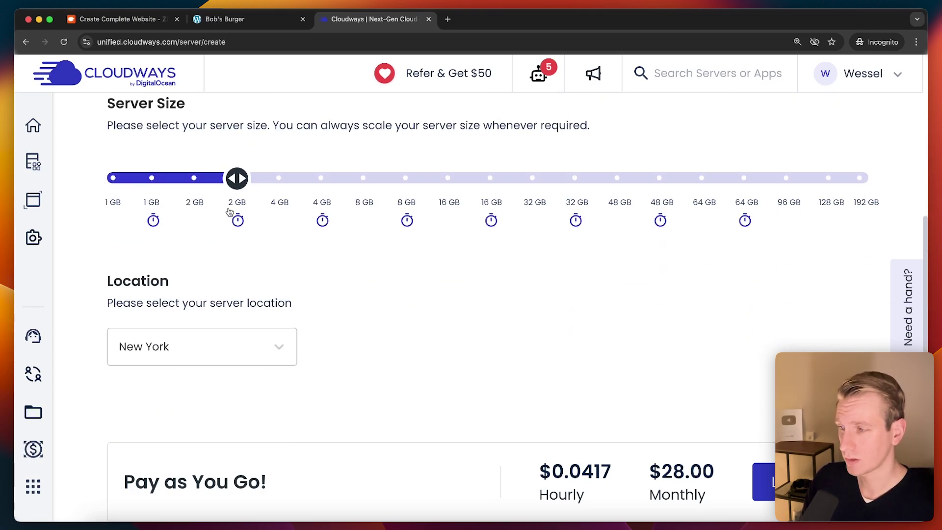
{"action": "scroll", "coordinate": [230, 212], "scroll_direction": "up", "scroll_amount": 1}
{"action": "scroll", "coordinate": [270, 340], "scroll_direction": "down", "scroll_amount": 4}
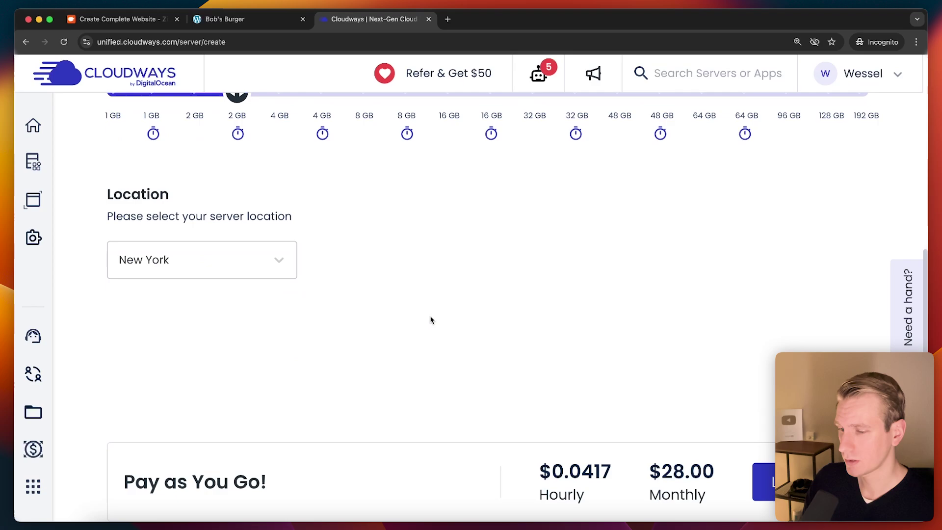
{"action": "scroll", "coordinate": [460, 328], "scroll_direction": "up", "scroll_amount": 5}
{"action": "left_click", "coordinate": [736, 484]}
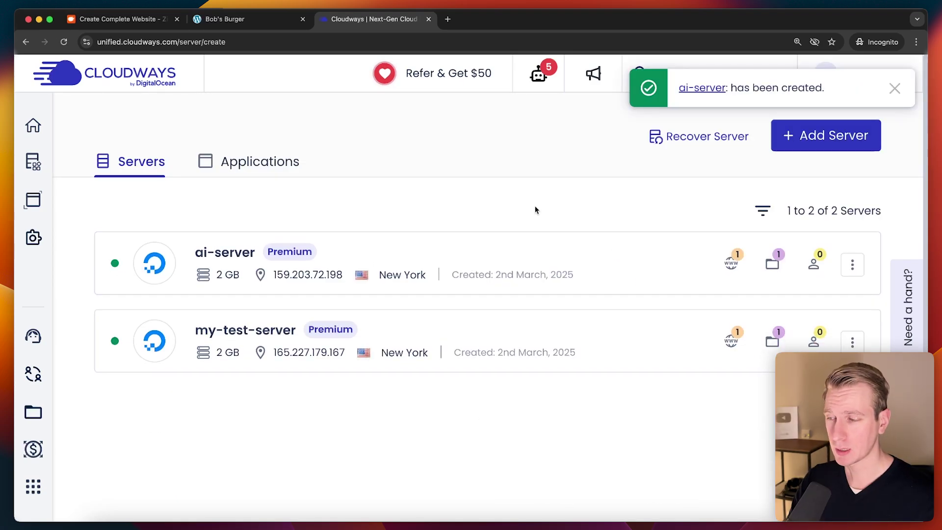
Step: Open ai-server and check its monitoring information
{"action": "left_click", "coordinate": [248, 252]}
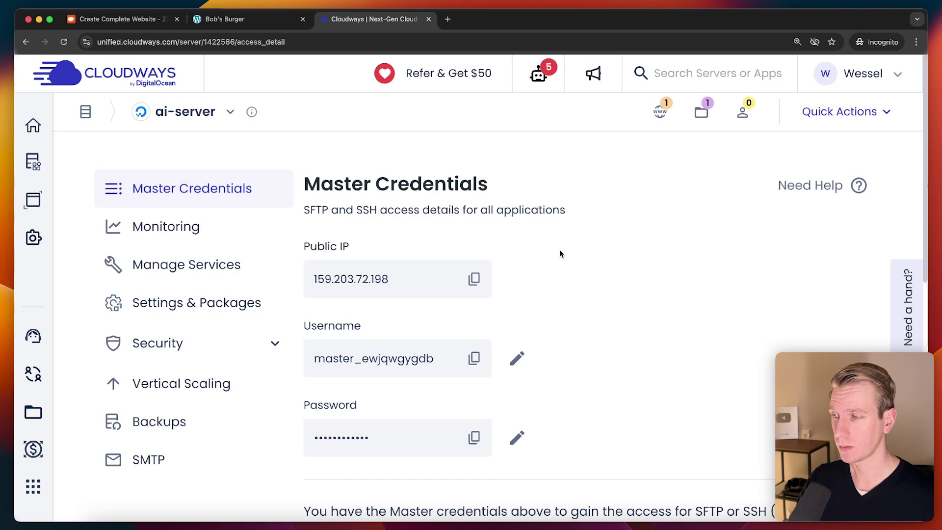
{"action": "scroll", "coordinate": [559, 252], "scroll_direction": "down", "scroll_amount": 1}
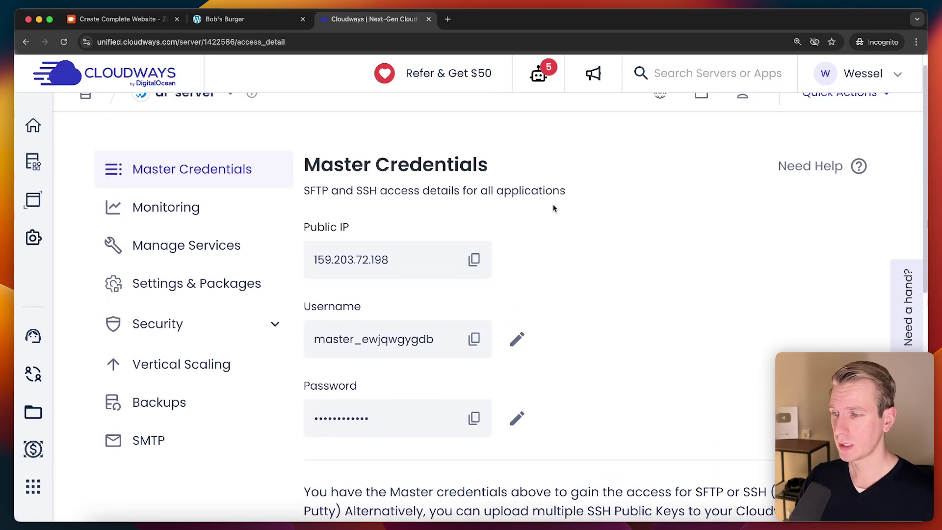
{"action": "left_click", "coordinate": [197, 219]}
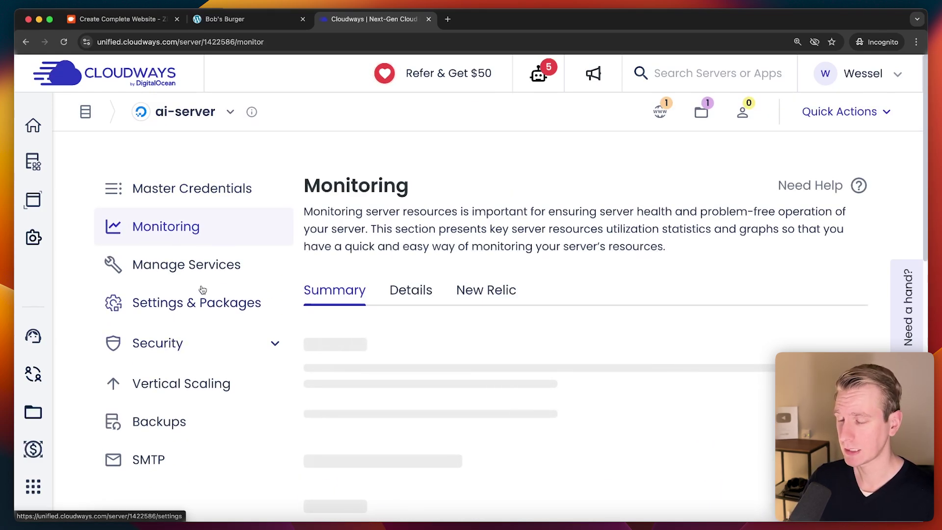
{"action": "left_click", "coordinate": [231, 114]}
{"action": "left_click", "coordinate": [226, 211]}
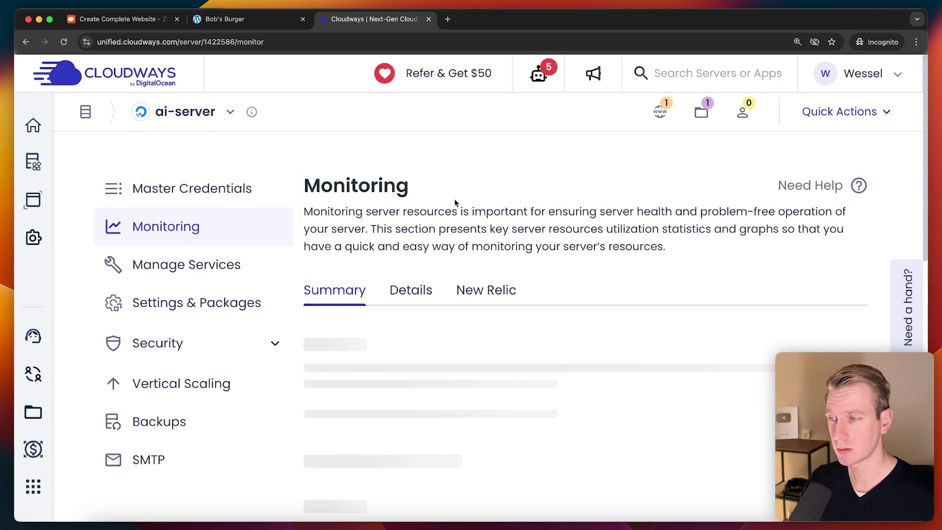
Step: Open the ai-site application from My Applications to see its access details
{"action": "mouse_move", "coordinate": [32, 162]}
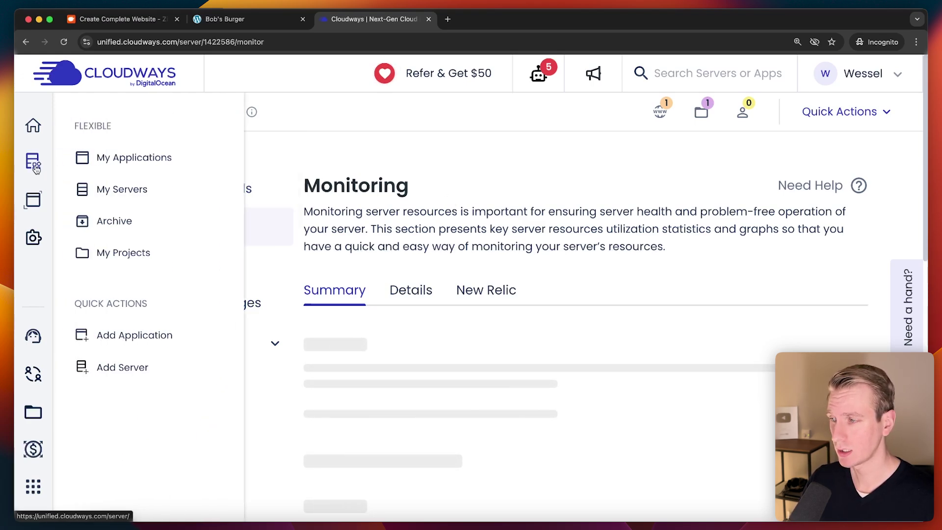
{"action": "left_click", "coordinate": [111, 162]}
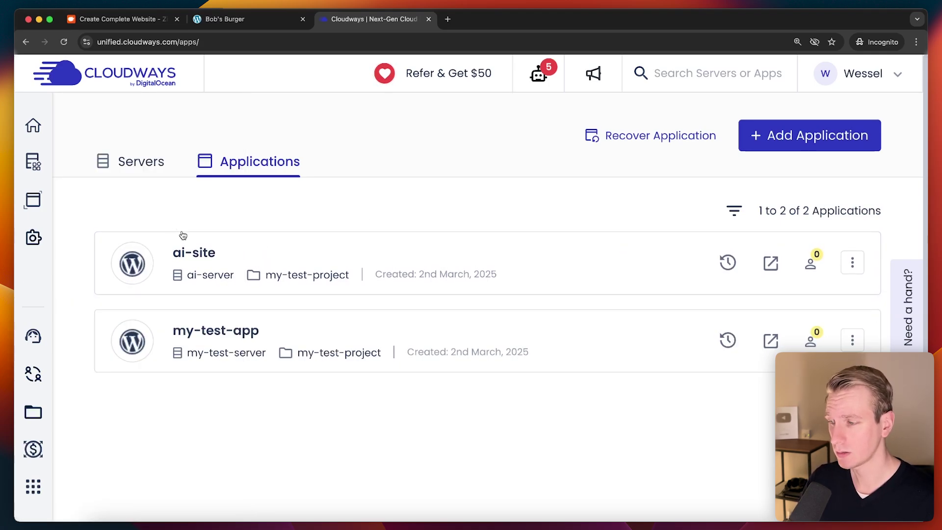
{"action": "left_click", "coordinate": [194, 251]}
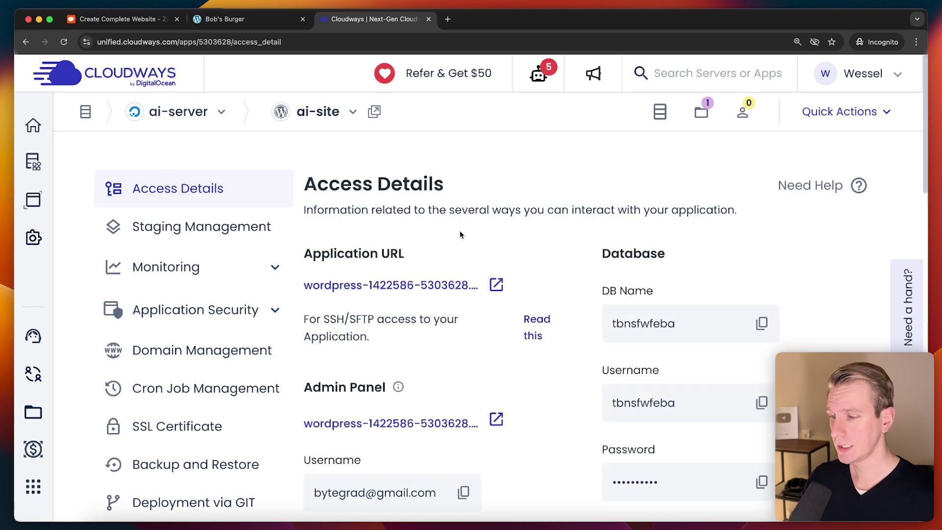
Step: Preview the new ai-site live, then bring up its WordPress admin login page
{"action": "scroll", "coordinate": [461, 233], "scroll_direction": "down", "scroll_amount": 2}
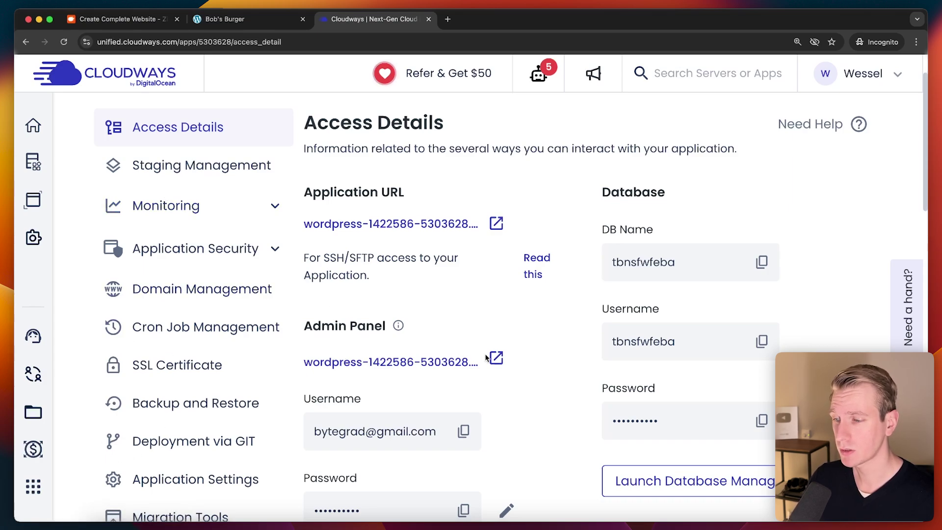
{"action": "left_click", "coordinate": [493, 225]}
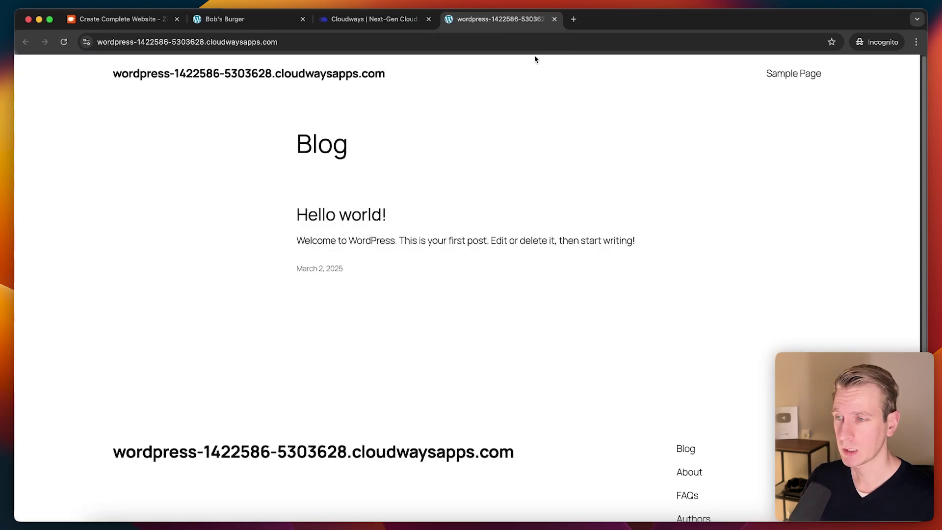
{"action": "left_click", "coordinate": [555, 20]}
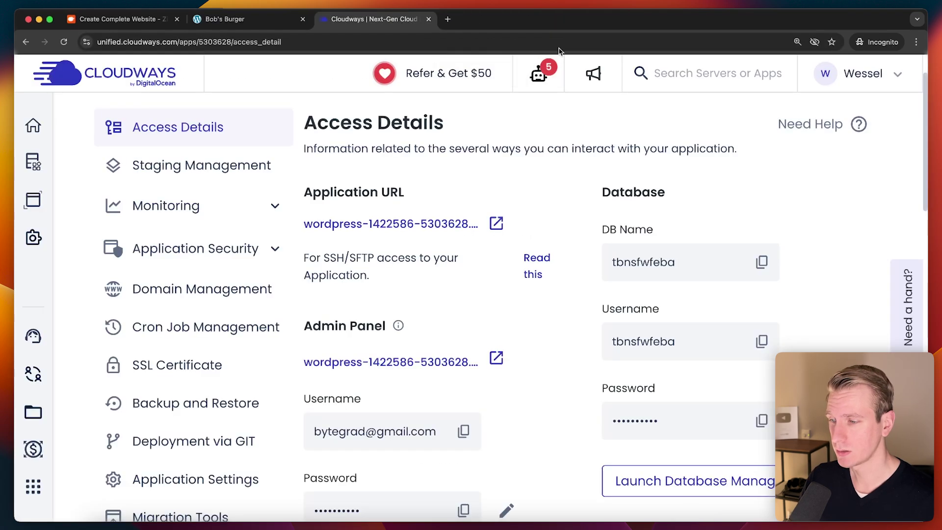
{"action": "left_click", "coordinate": [497, 358]}
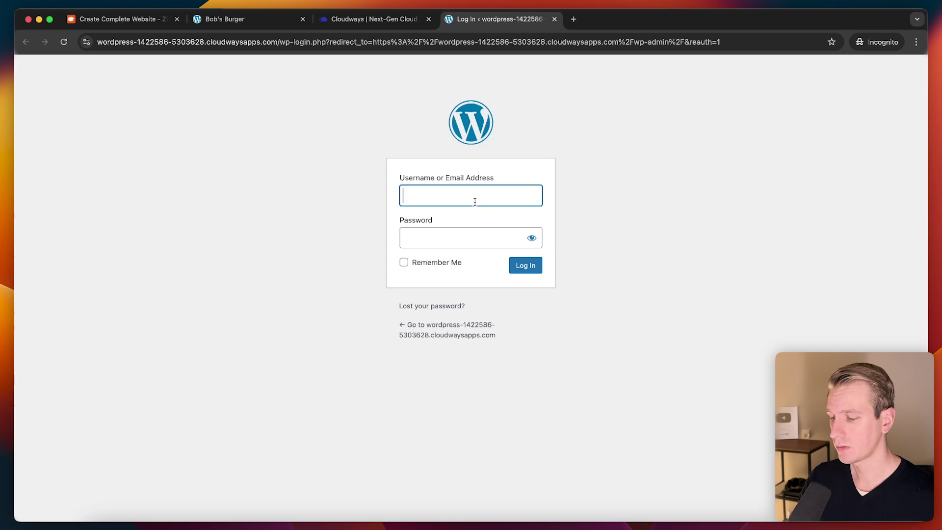
{"action": "key", "text": "super+equal"}
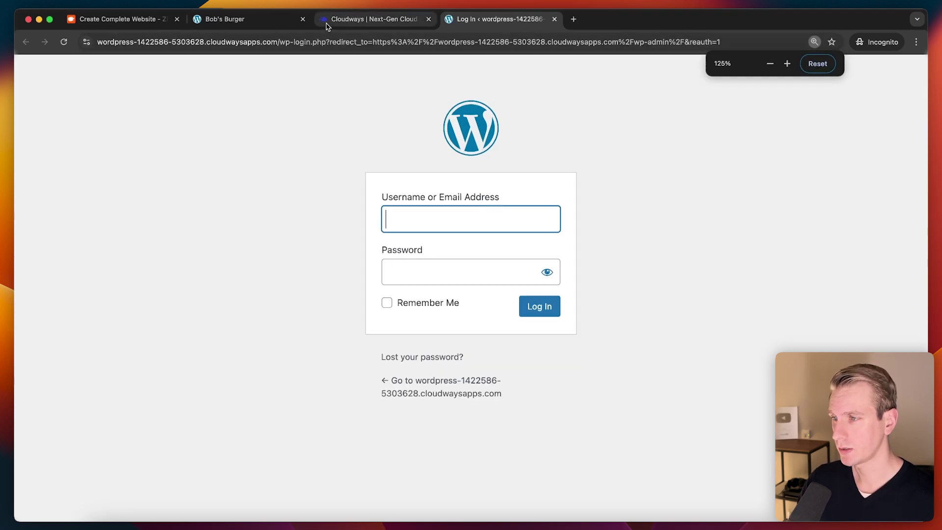
Step: Log in to the ai-site WordPress admin with the Cloudways Admin Panel username and password
{"action": "left_click", "coordinate": [369, 19]}
{"action": "scroll", "coordinate": [494, 313], "scroll_direction": "down", "scroll_amount": 4}
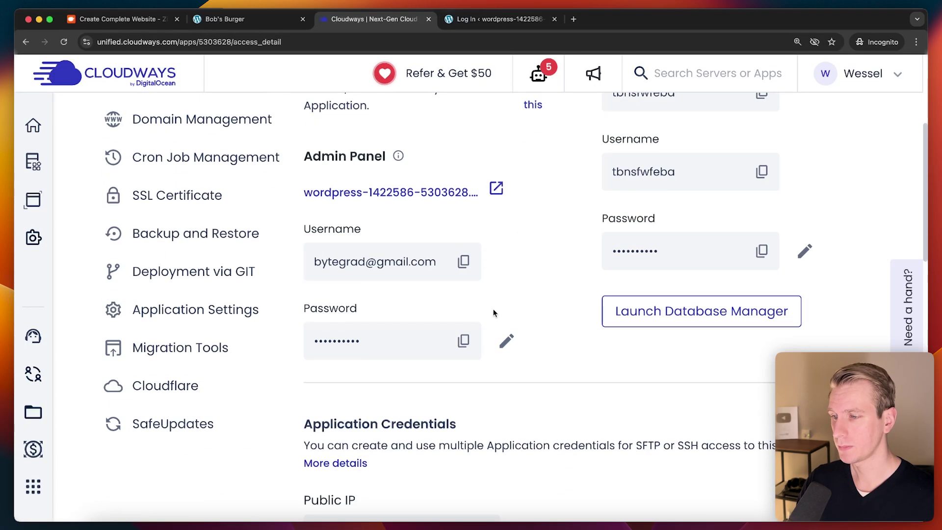
{"action": "left_click", "coordinate": [458, 260]}
{"action": "left_click", "coordinate": [497, 19]}
{"action": "key", "text": "super+v"}
{"action": "left_click", "coordinate": [357, 20]}
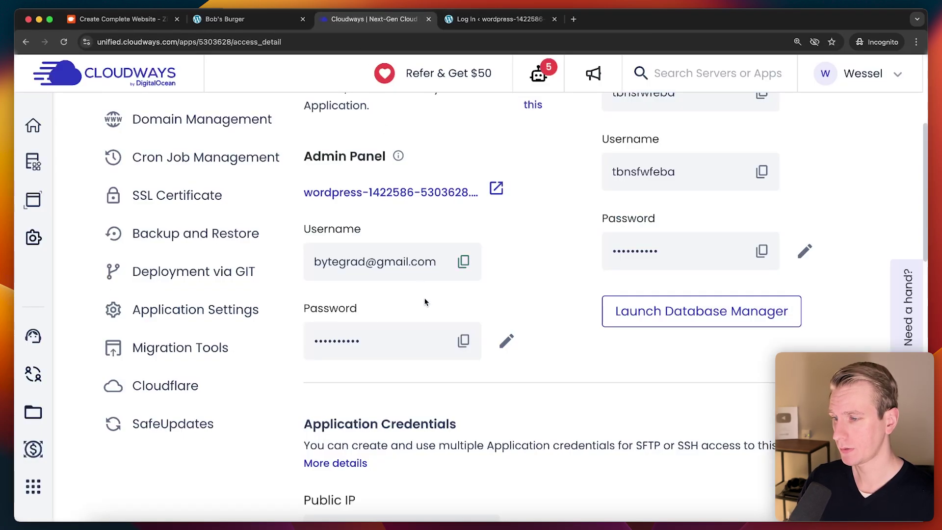
{"action": "left_click", "coordinate": [464, 341]}
{"action": "left_click", "coordinate": [497, 18]}
{"action": "key", "text": "super+v"}
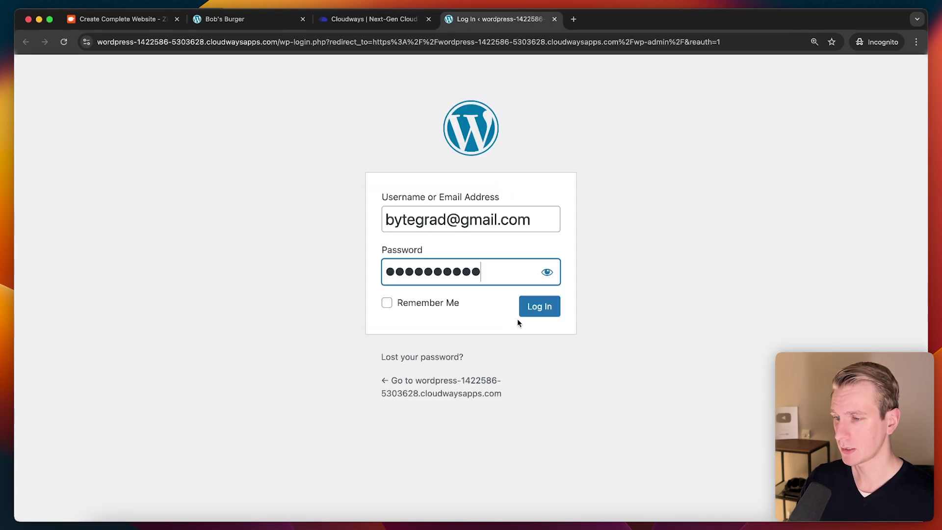
{"action": "left_click", "coordinate": [539, 306]}
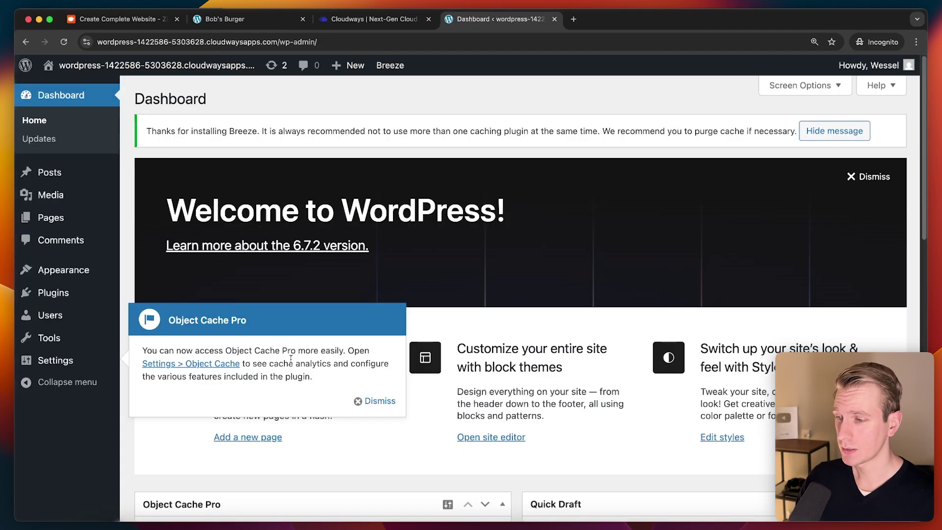
Step: Dismiss the Object Cache Pro notice and compare the new site's Hello world front page with Bob's Burger
{"action": "left_click", "coordinate": [373, 402]}
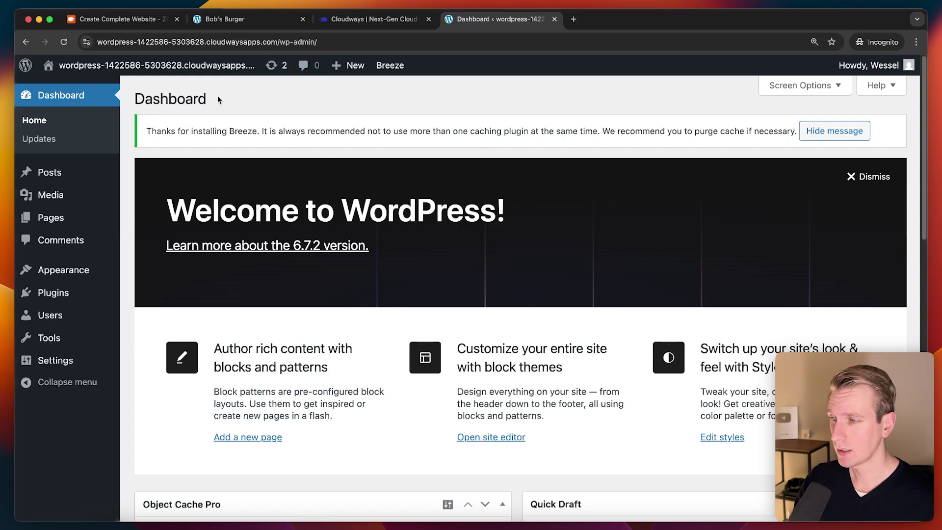
{"action": "left_click", "coordinate": [103, 92]}
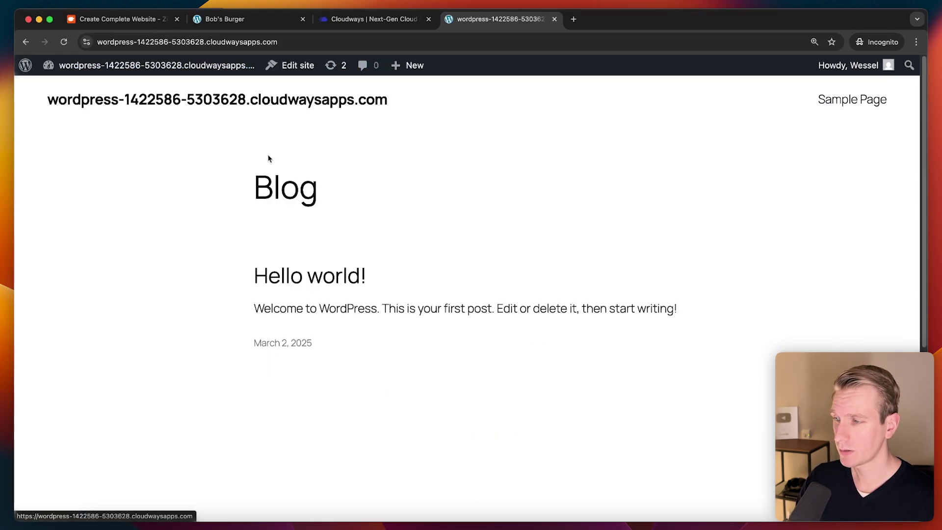
{"action": "left_click", "coordinate": [256, 20]}
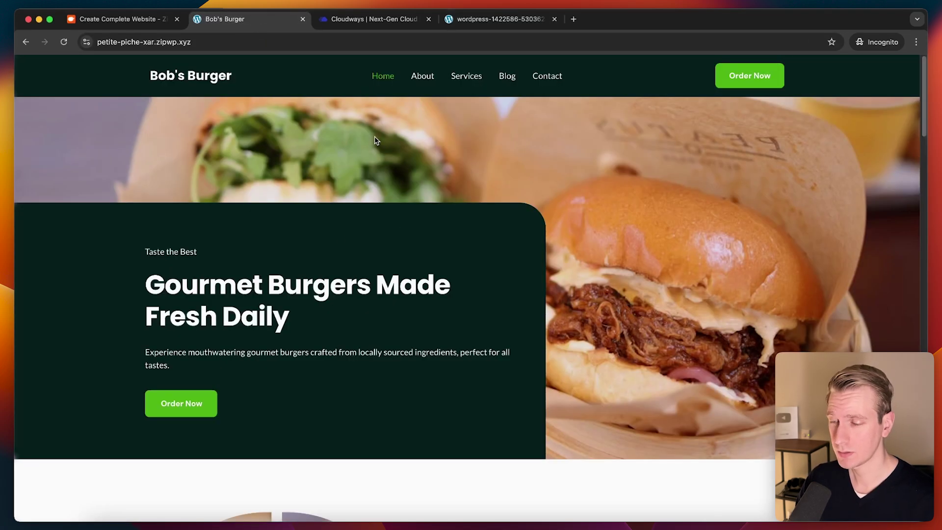
{"action": "key", "text": "super+4"}
{"action": "left_click", "coordinate": [147, 65]}
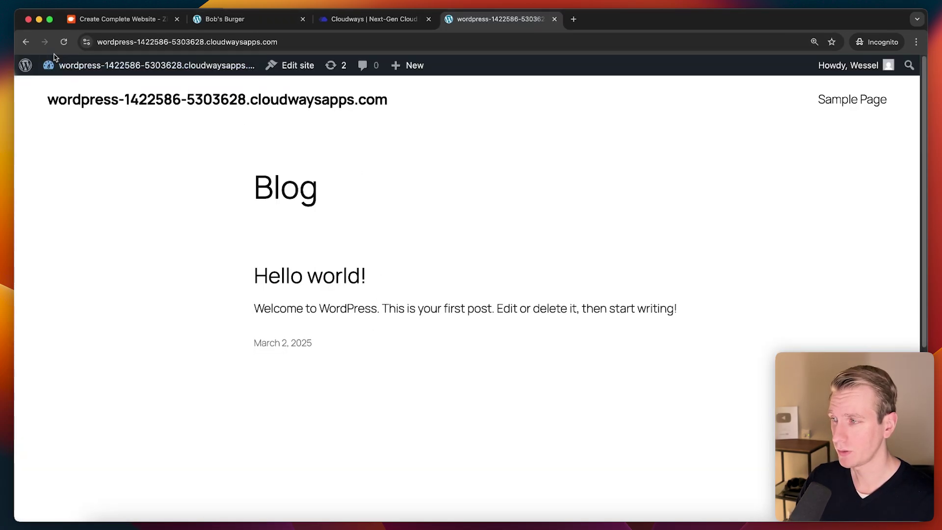
{"action": "left_click", "coordinate": [277, 30]}
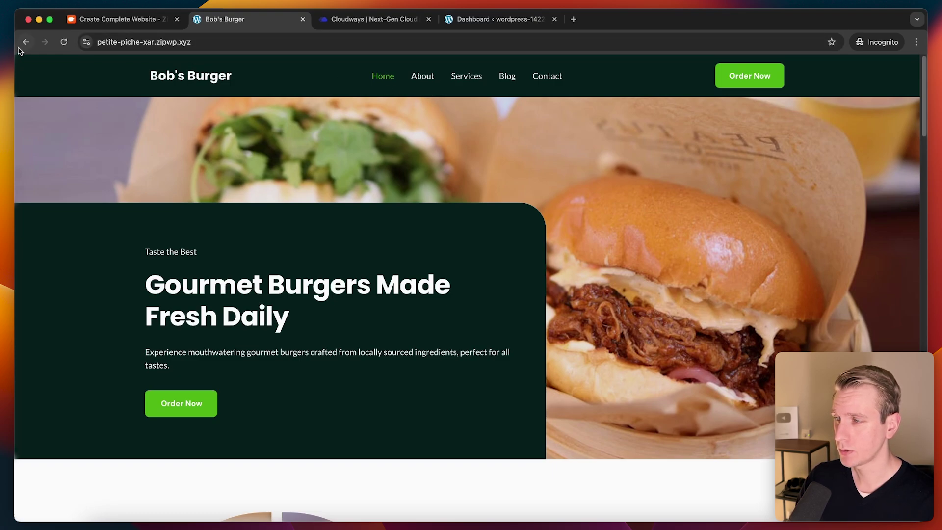
Step: From ZipWP's Staging Sites list, open the Bob's Burger site's WP Admin dashboard
{"action": "key", "text": "super+1"}
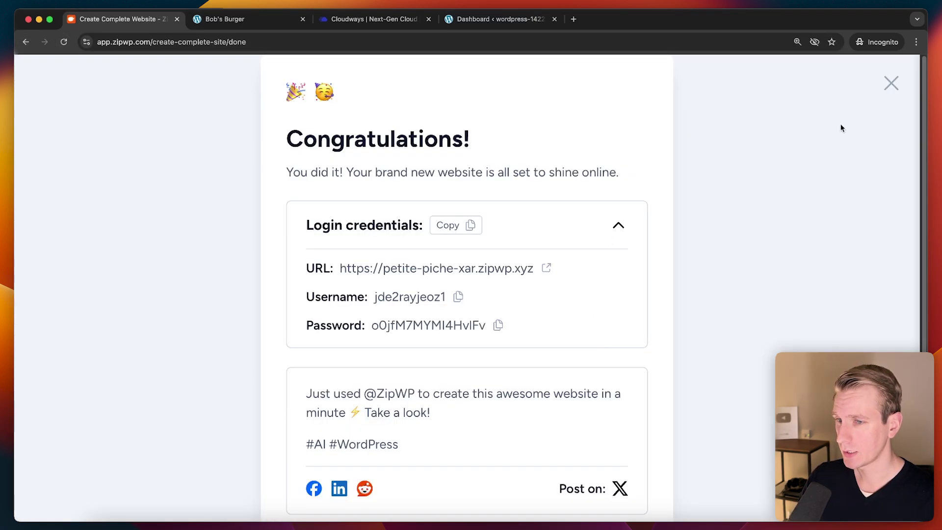
{"action": "left_click", "coordinate": [892, 84]}
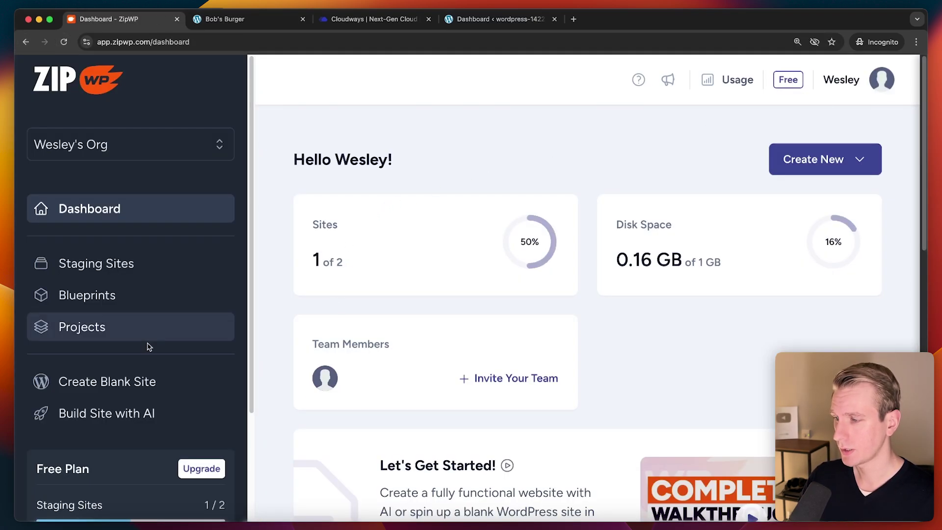
{"action": "left_click", "coordinate": [135, 269]}
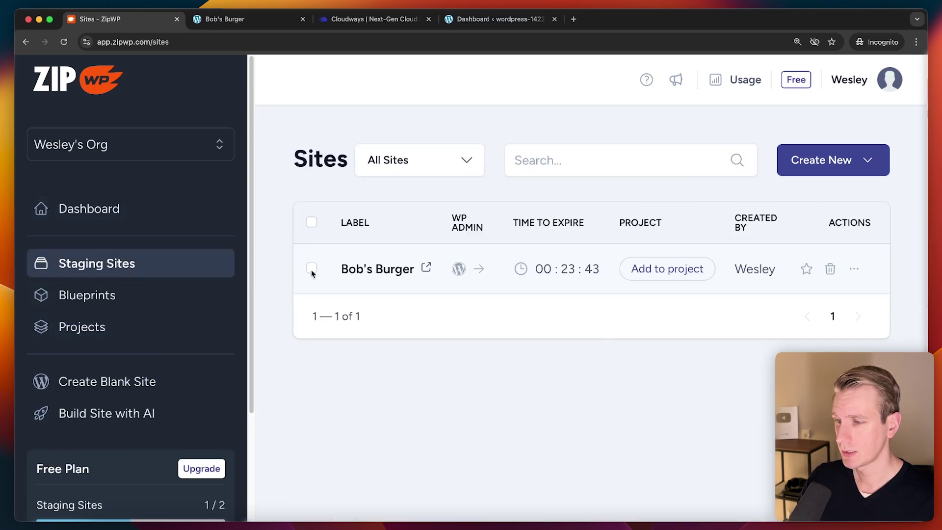
{"action": "left_click", "coordinate": [457, 270]}
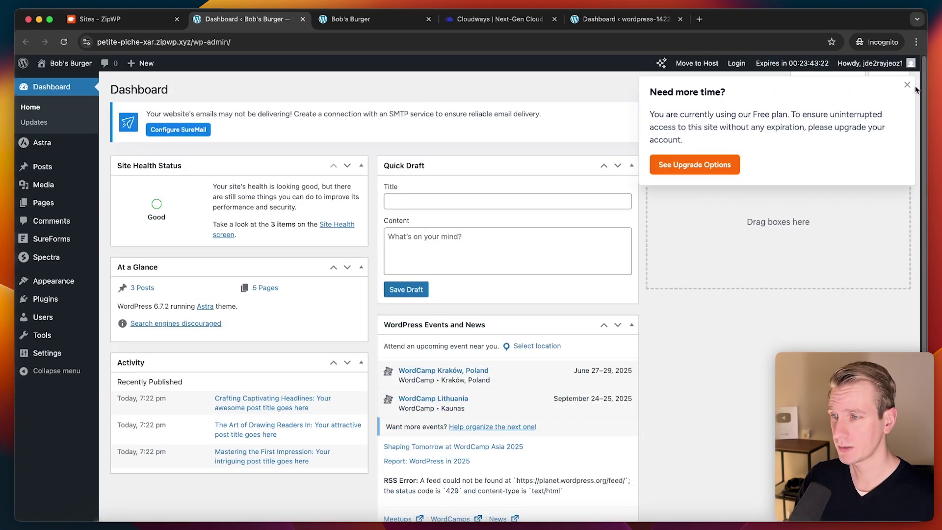
Step: Close the duplicate tab and search for 'wpvivid' on the Add New Plugin page
{"action": "left_click", "coordinate": [428, 19]}
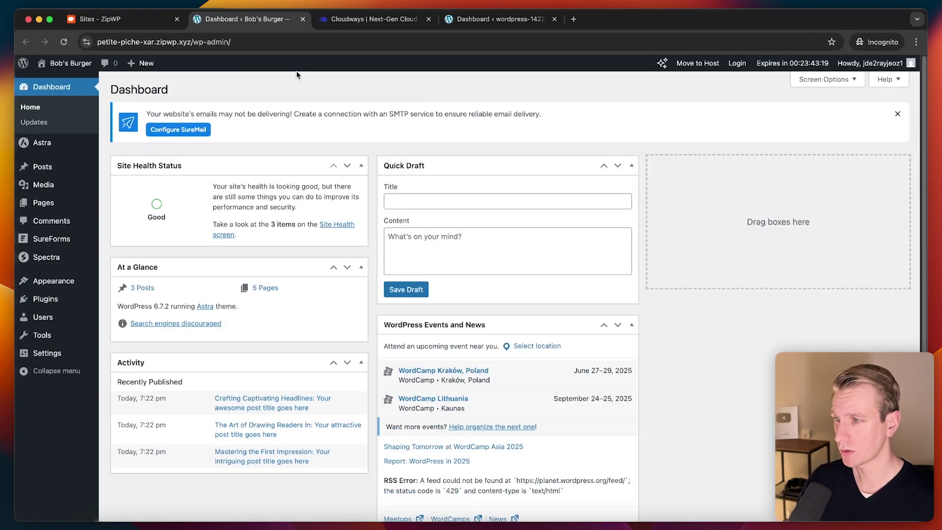
{"action": "key", "text": "super+plus"}
{"action": "key", "text": "super+plus"}
{"action": "key", "text": "super+plus"}
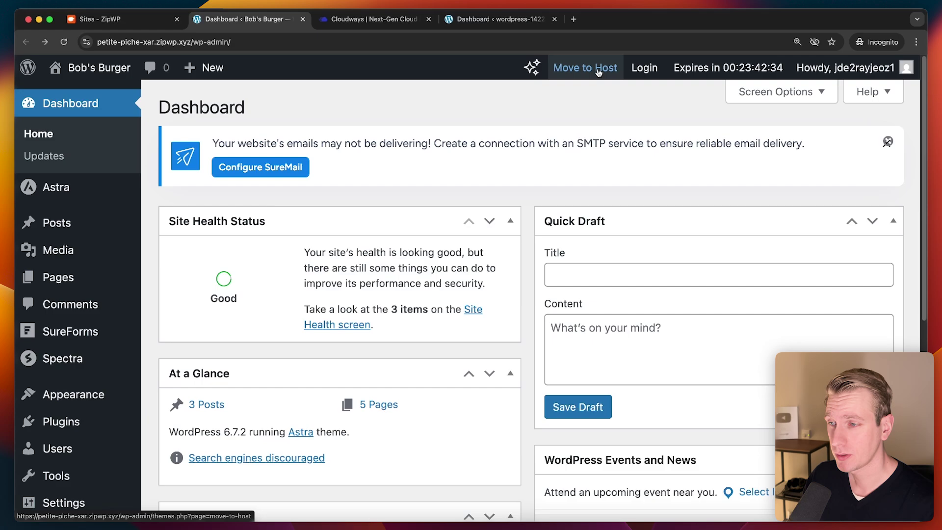
{"action": "scroll", "coordinate": [440, 178], "scroll_direction": "down", "scroll_amount": 3}
{"action": "mouse_move", "coordinate": [75, 403]}
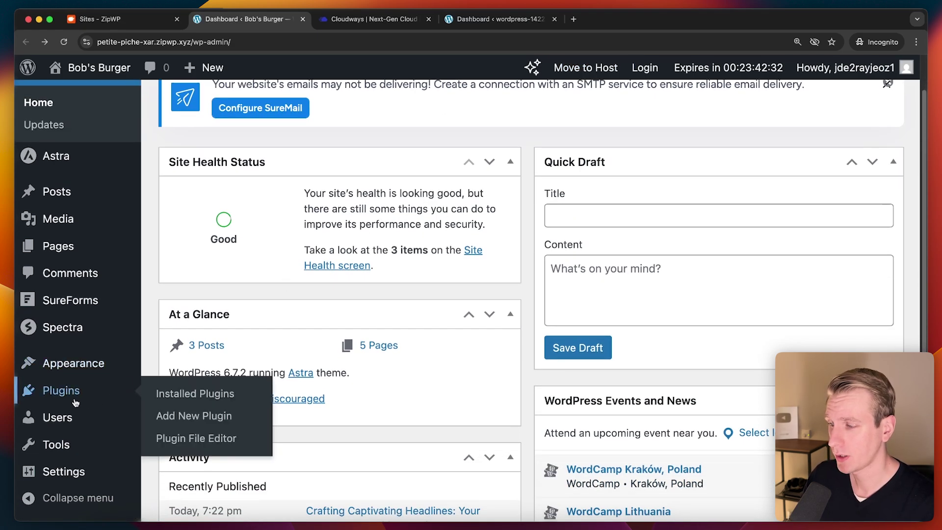
{"action": "scroll", "coordinate": [75, 402], "scroll_direction": "up", "scroll_amount": 3}
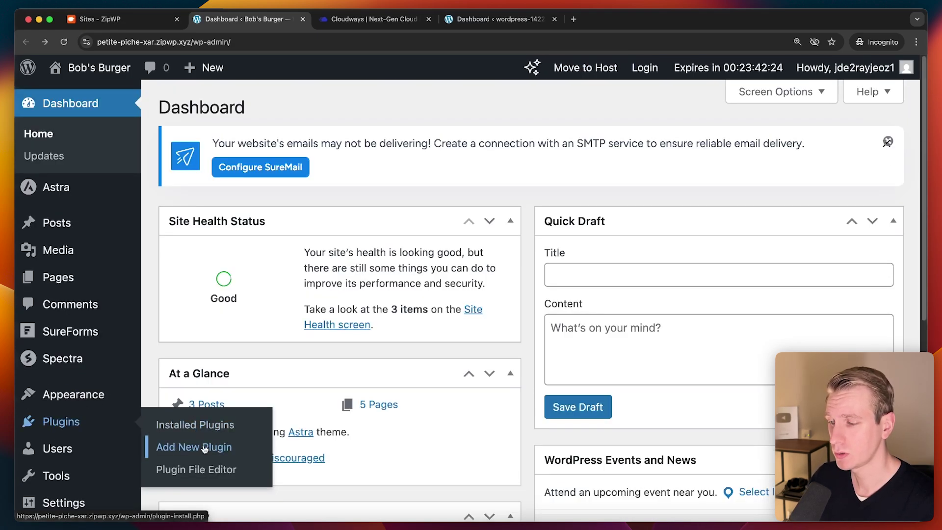
{"action": "left_click", "coordinate": [205, 447]}
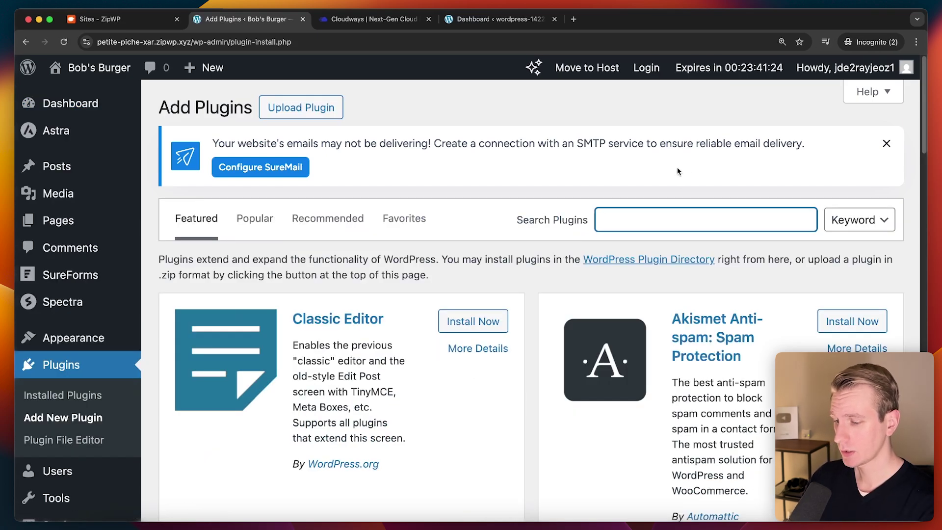
{"action": "type", "text": "wpvivid"}
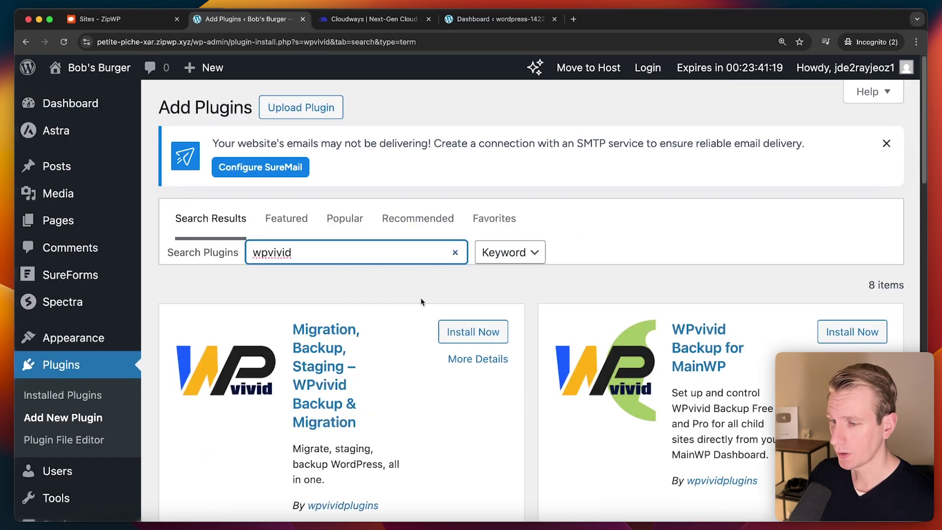
Step: Install and activate the WPvivid Backup & Migration plugin on the Bob's Burger site
{"action": "scroll", "coordinate": [406, 301], "scroll_direction": "down", "scroll_amount": 2}
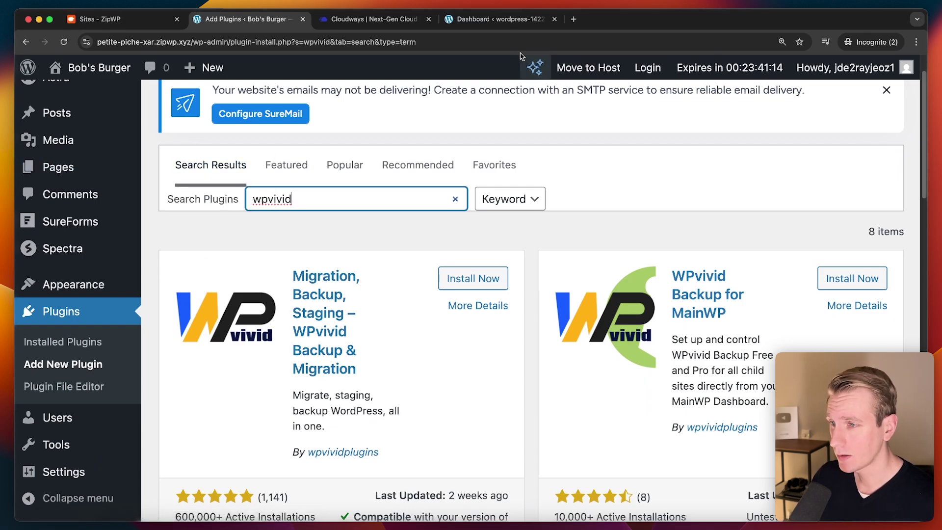
{"action": "left_click", "coordinate": [509, 22]}
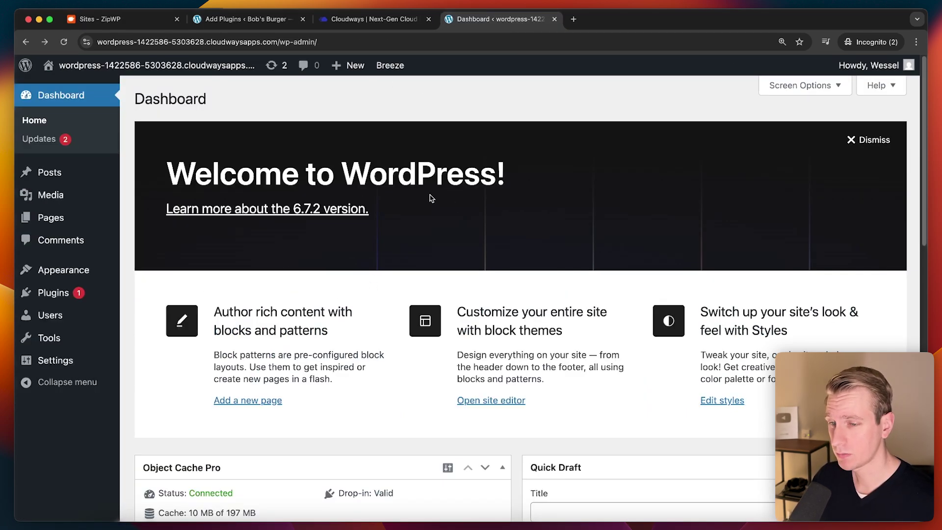
{"action": "left_click", "coordinate": [247, 19]}
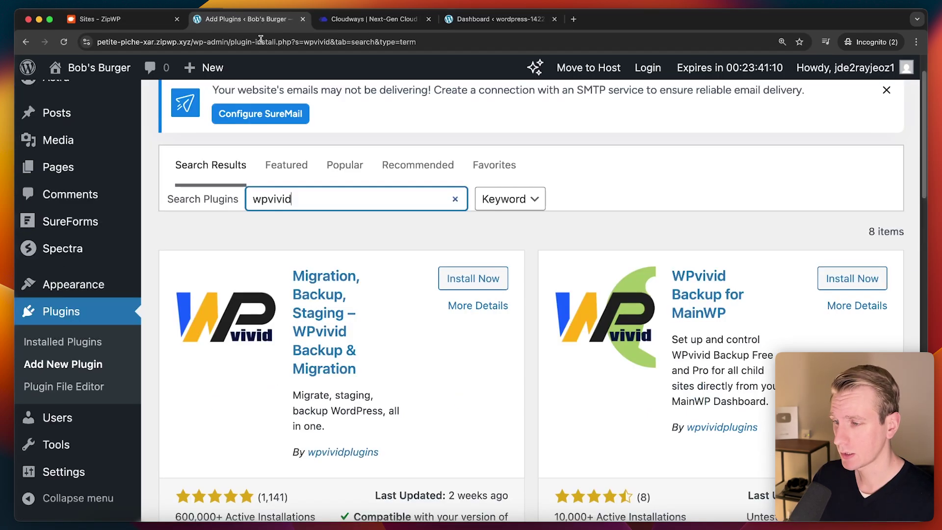
{"action": "left_click", "coordinate": [468, 279]}
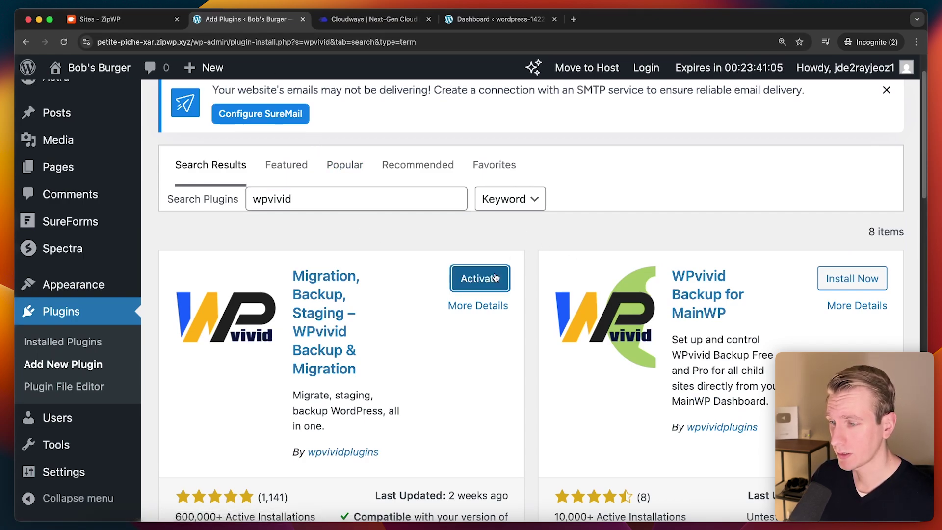
{"action": "left_click", "coordinate": [486, 279]}
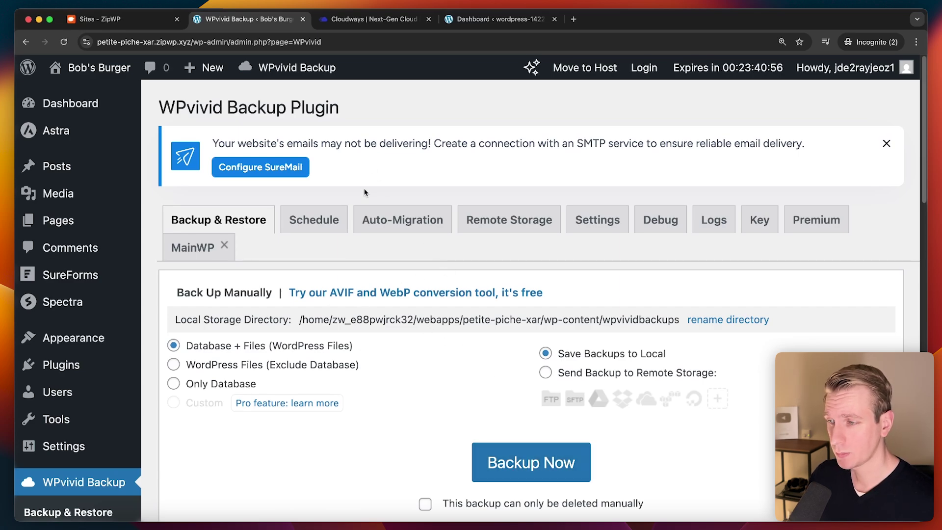
Step: Run a WPvivid database-and-files backup and download the 40.58 MB backup_all.zip
{"action": "left_click", "coordinate": [588, 475]}
{"action": "scroll", "coordinate": [516, 375], "scroll_direction": "down", "scroll_amount": 1}
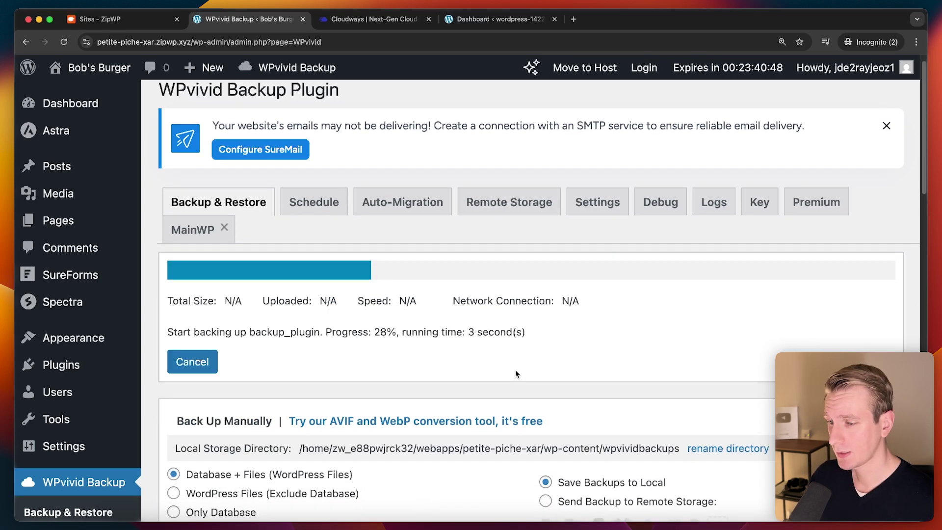
{"action": "scroll", "coordinate": [392, 329], "scroll_direction": "down", "scroll_amount": 3}
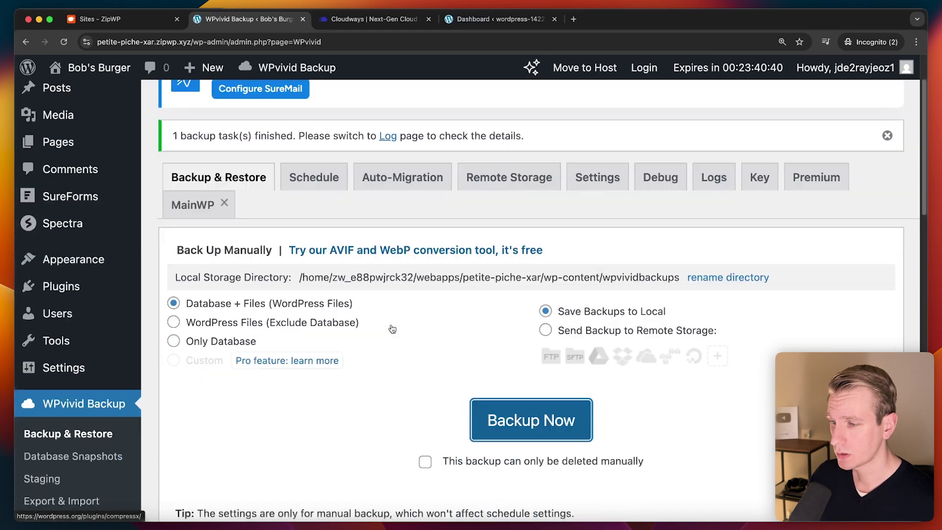
{"action": "scroll", "coordinate": [393, 328], "scroll_direction": "down", "scroll_amount": 10}
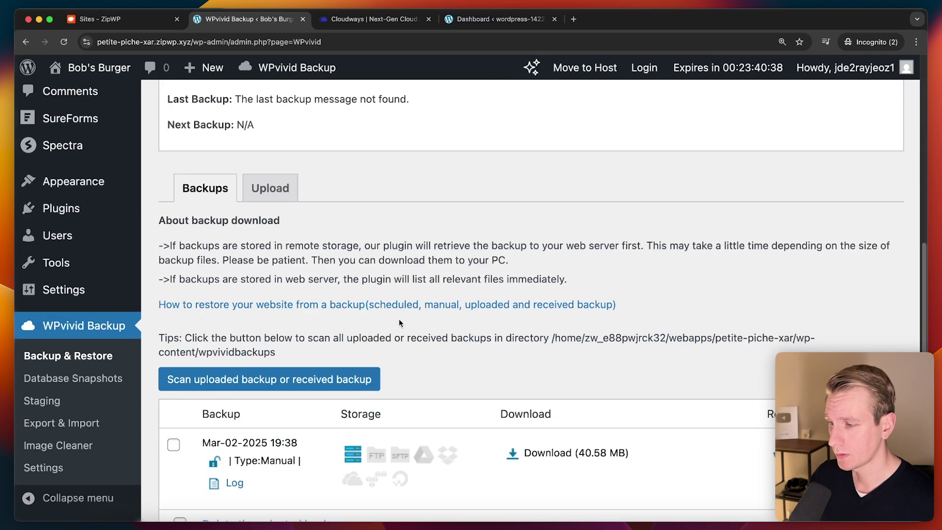
{"action": "scroll", "coordinate": [400, 323], "scroll_direction": "down", "scroll_amount": 3}
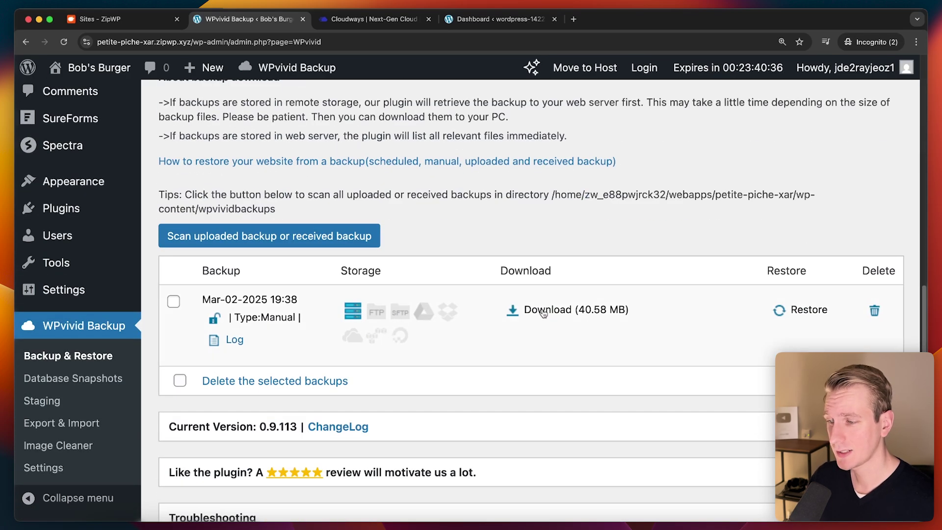
{"action": "left_click", "coordinate": [510, 309]}
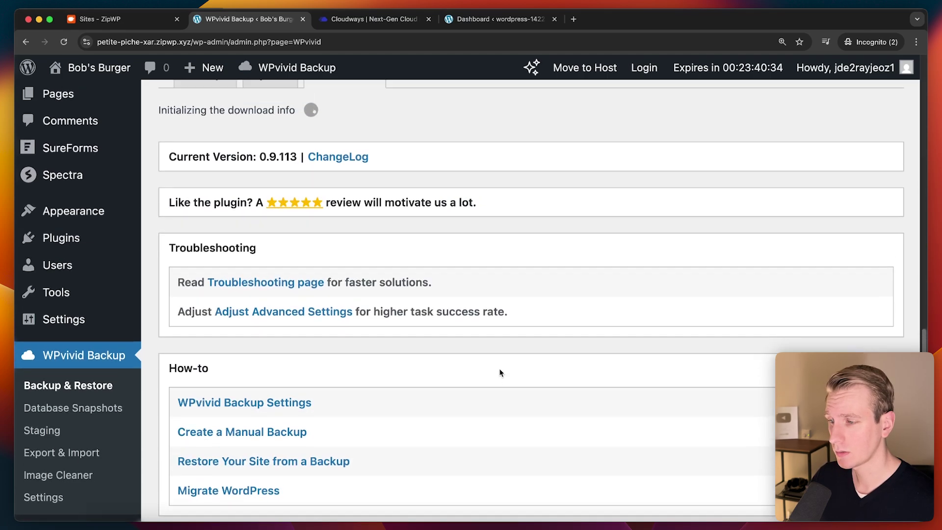
{"action": "left_click", "coordinate": [313, 187]}
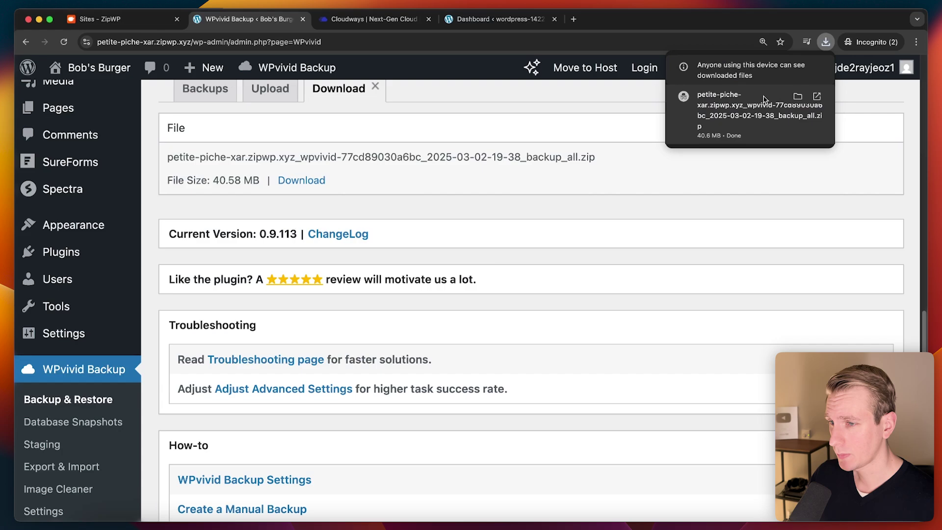
Step: On the Cloudways site, search 'wp' in Add New Plugin, then install and activate WPvivid Backup & Migration
{"action": "left_click", "coordinate": [493, 19]}
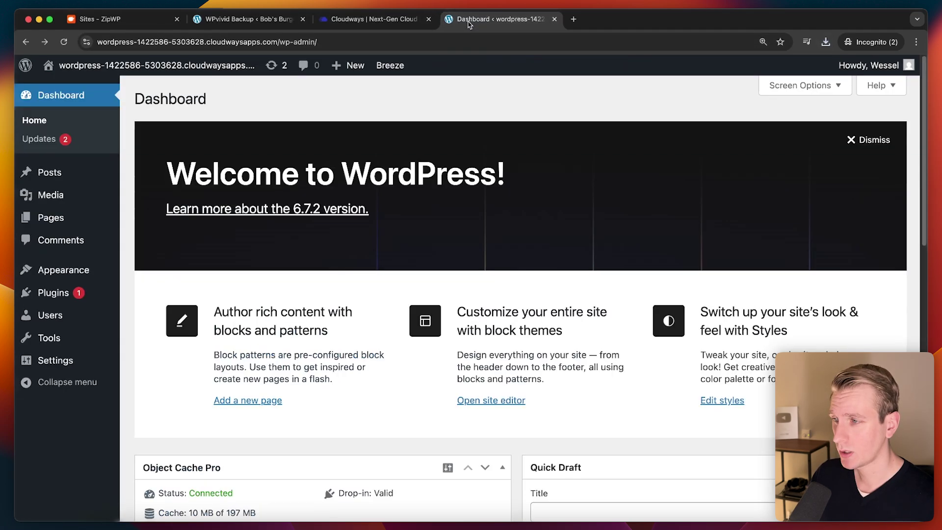
{"action": "mouse_move", "coordinate": [391, 66]}
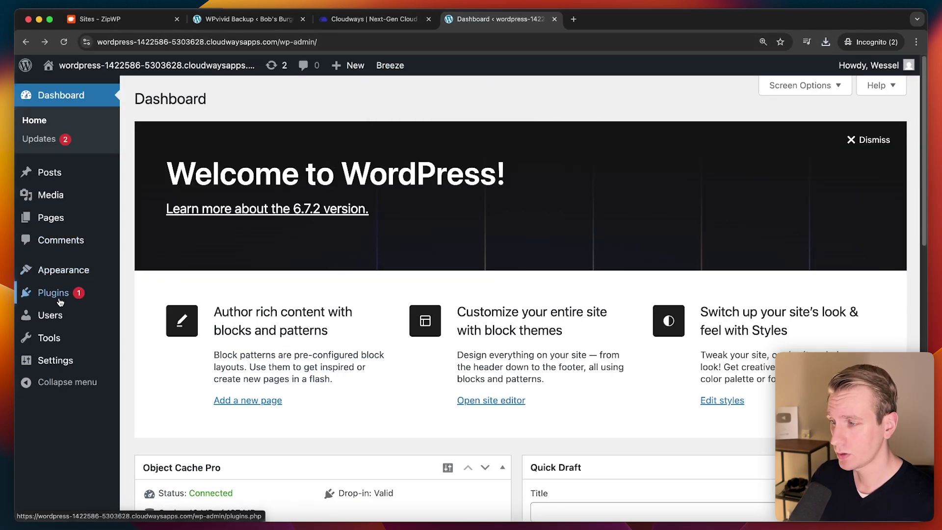
{"action": "mouse_move", "coordinate": [61, 298]}
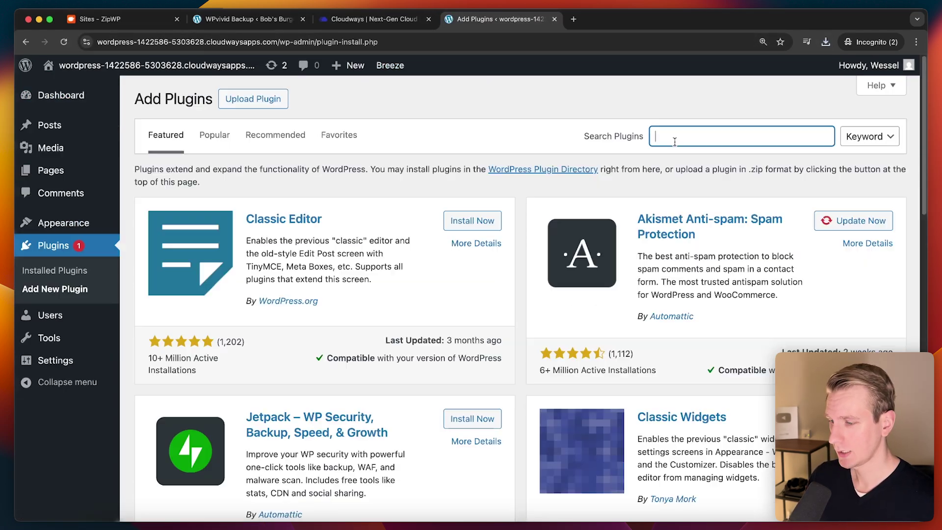
{"action": "type", "text": "wpvivid"}
{"action": "left_click", "coordinate": [470, 211]}
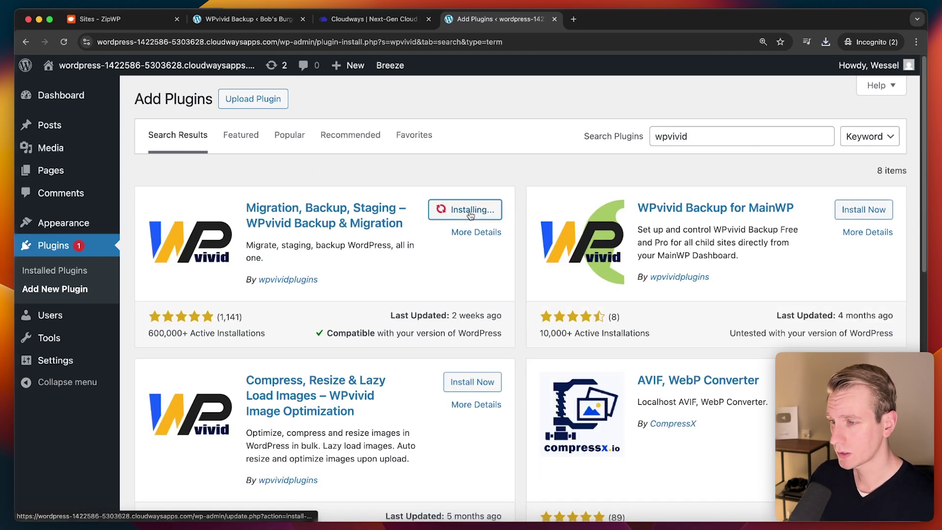
{"action": "left_click", "coordinate": [469, 210]}
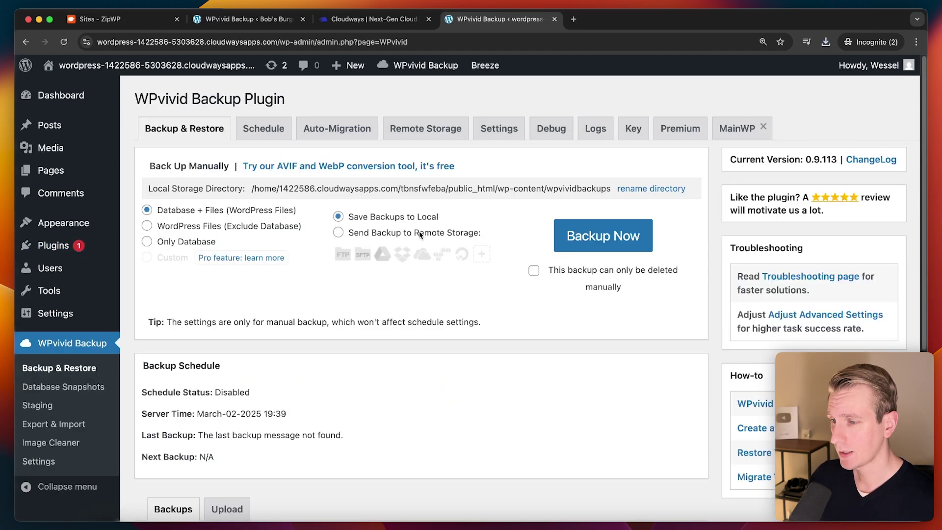
{"action": "scroll", "coordinate": [431, 256], "scroll_direction": "down", "scroll_amount": 5}
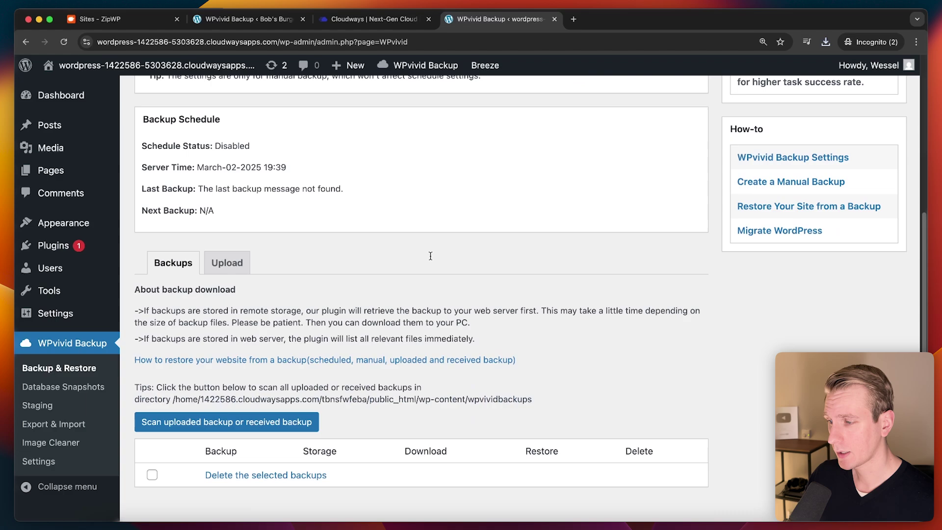
Step: Drag the downloaded Bob's Burger backup zip into WPvivid's Upload tab and upload it
{"action": "left_click", "coordinate": [227, 263]}
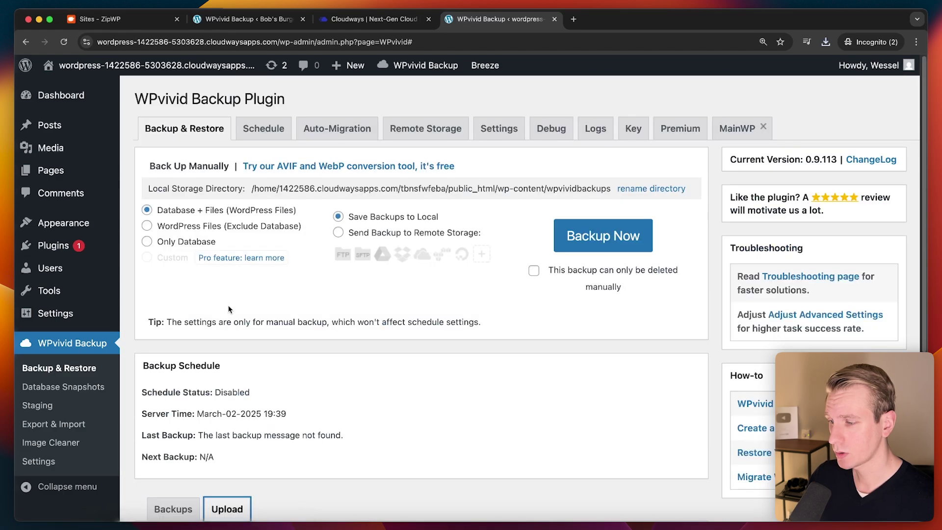
{"action": "scroll", "coordinate": [216, 267], "scroll_direction": "down", "scroll_amount": 5}
{"action": "left_click", "coordinate": [826, 41]}
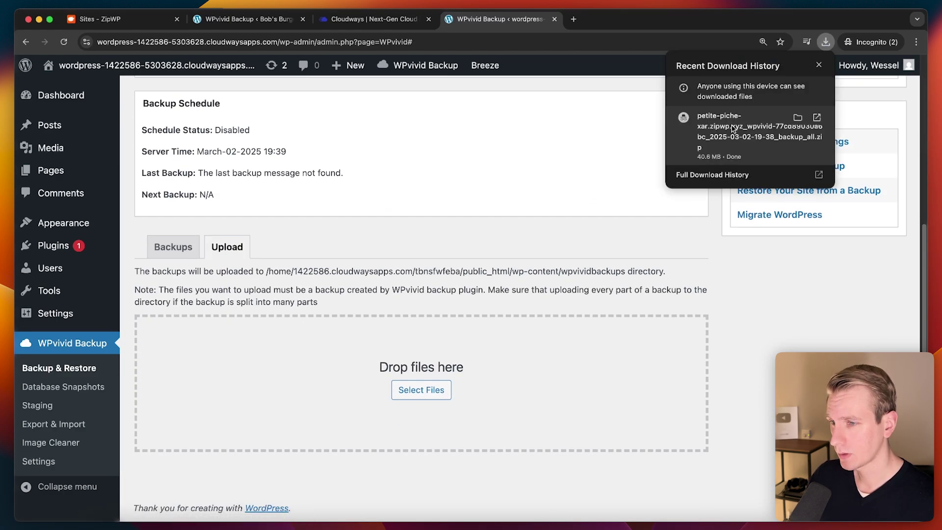
{"action": "left_click_drag", "start_coordinate": [697, 131], "coordinate": [425, 365]}
{"action": "scroll", "coordinate": [252, 434], "scroll_direction": "down", "scroll_amount": 2}
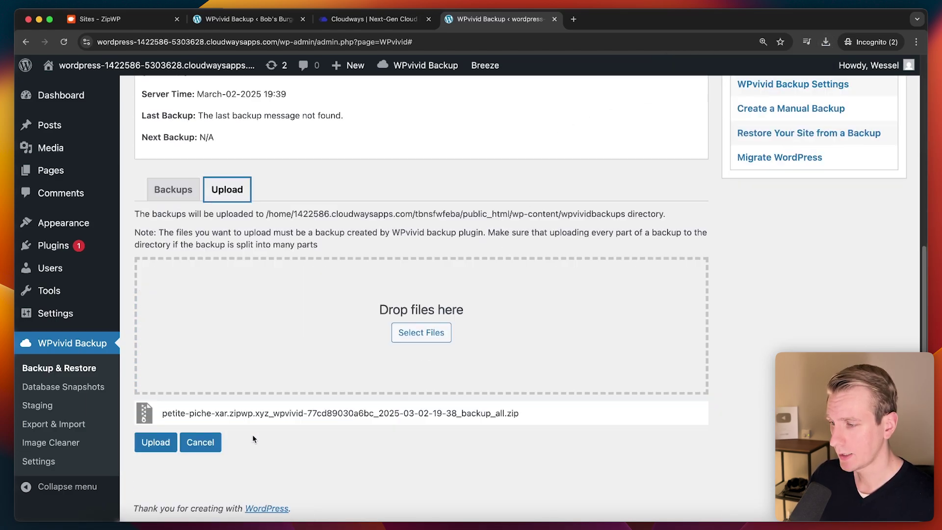
{"action": "left_click", "coordinate": [149, 446]}
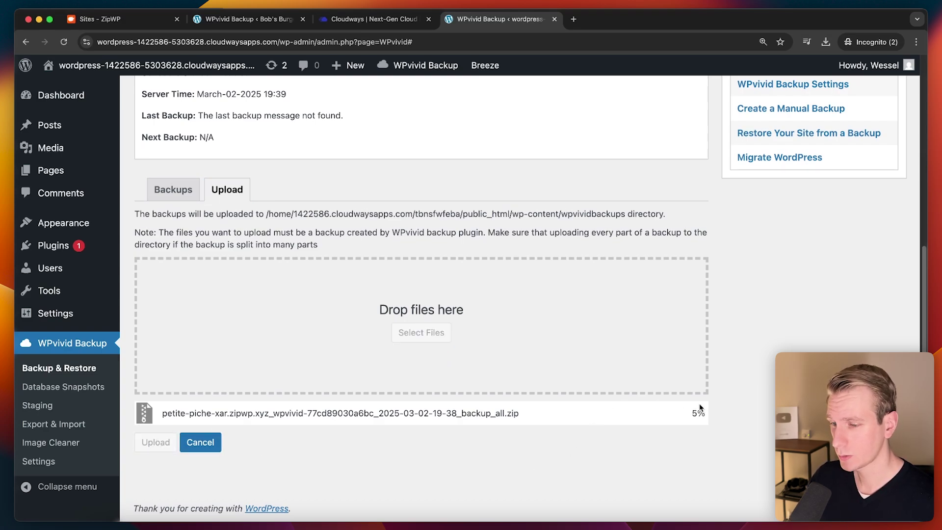
{"action": "key", "text": "super+equal"}
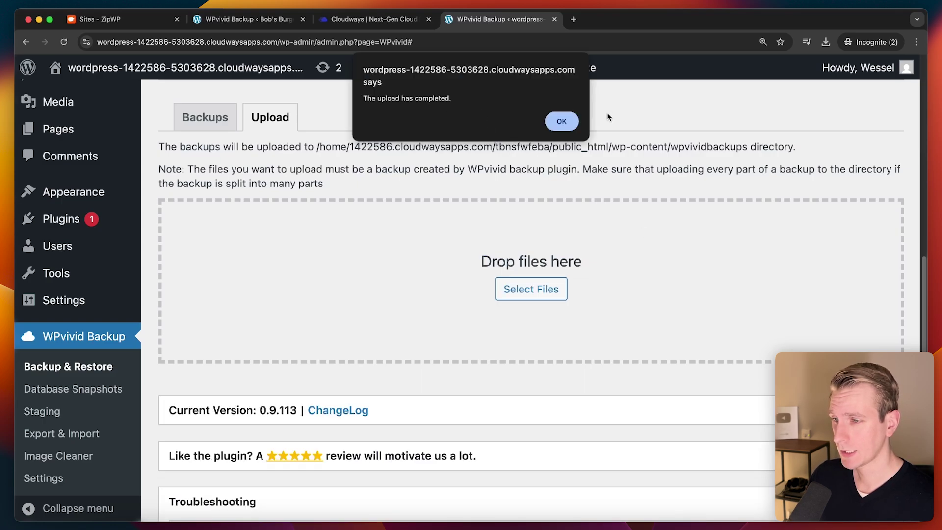
{"action": "left_click", "coordinate": [562, 121]}
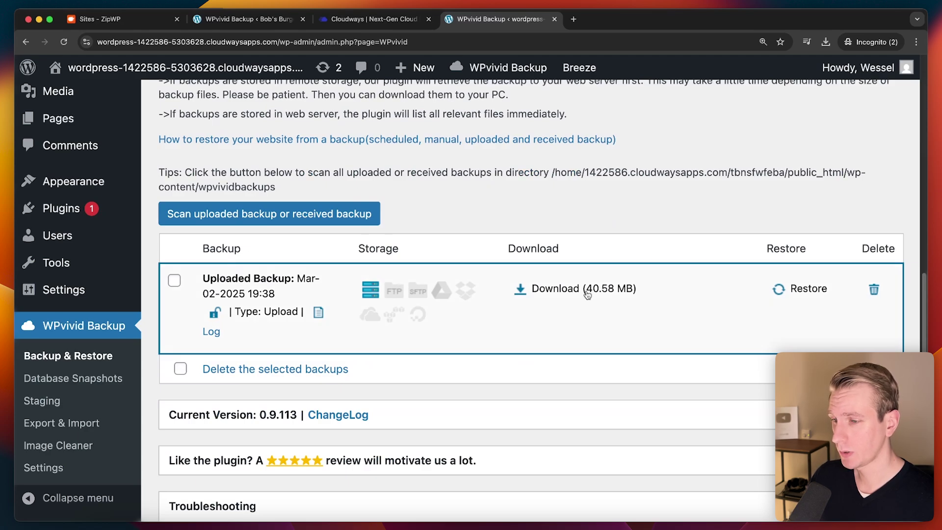
Step: Restore the Mar-02-2025 19:38 uploaded backup in WPvivid and confirm its completion
{"action": "left_click", "coordinate": [808, 289]}
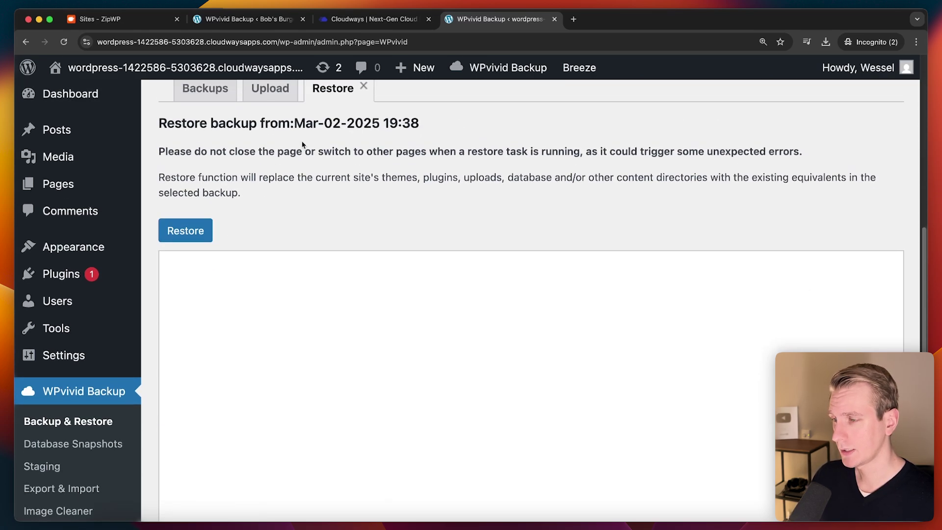
{"action": "left_click_drag", "start_coordinate": [288, 178], "coordinate": [368, 179]}
{"action": "left_click", "coordinate": [368, 179]}
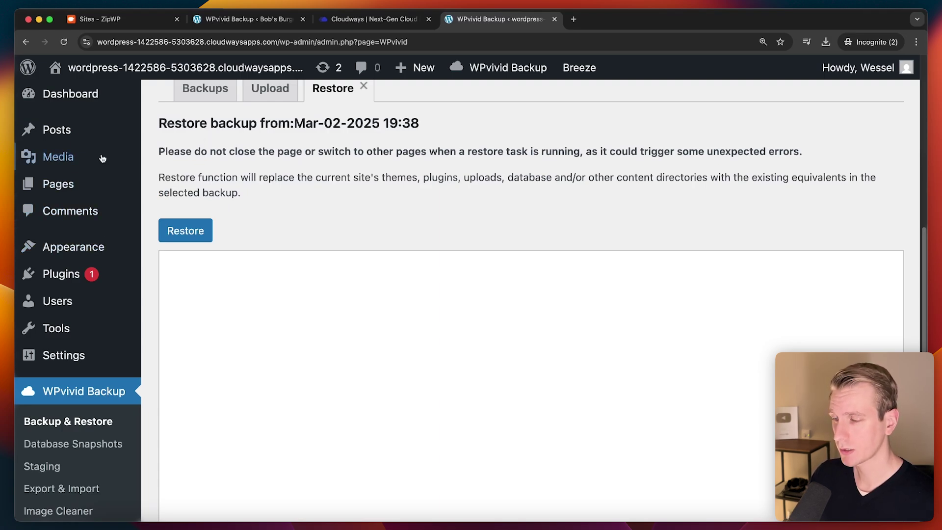
{"action": "left_click", "coordinate": [391, 26]}
{"action": "left_click", "coordinate": [498, 19]}
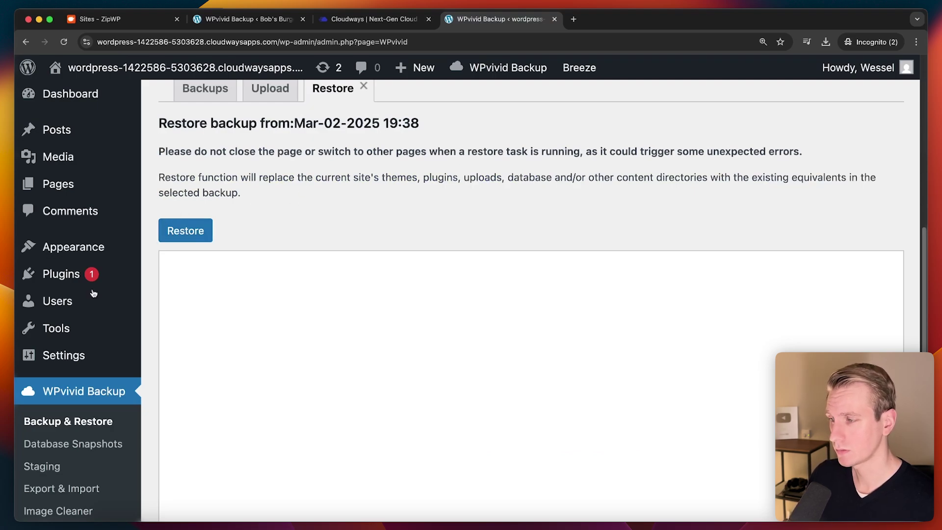
{"action": "left_click", "coordinate": [187, 233]}
{"action": "left_click", "coordinate": [545, 123]}
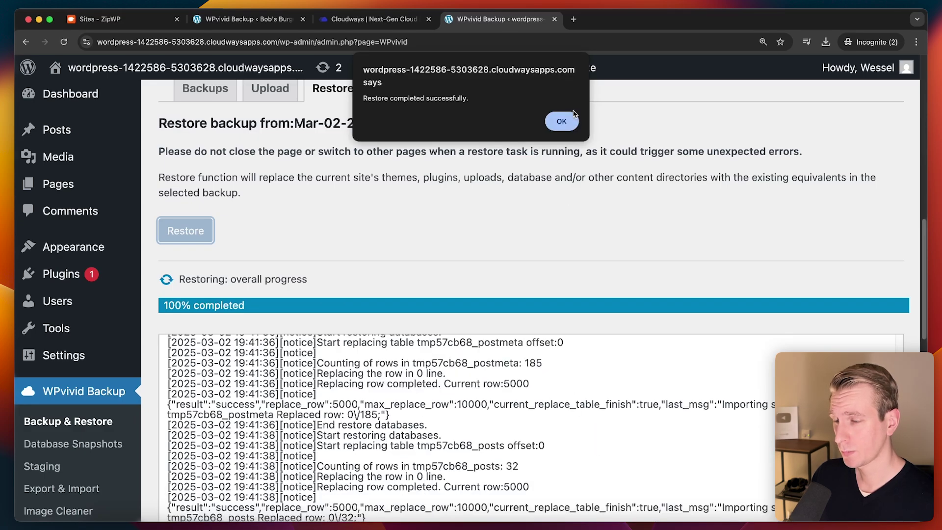
{"action": "left_click", "coordinate": [572, 118]}
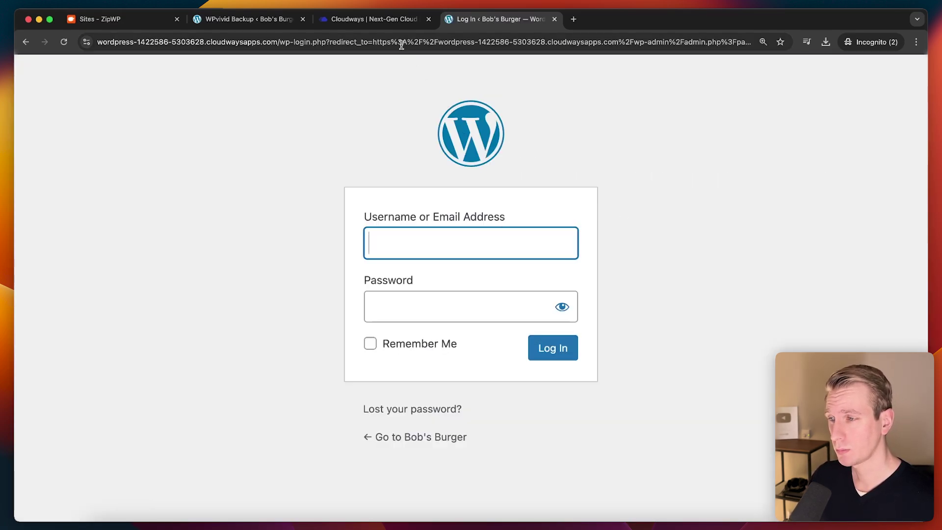
Step: Bring up the Bob's Burger staging site's Login Credentials in ZipWP
{"action": "left_click", "coordinate": [392, 21]}
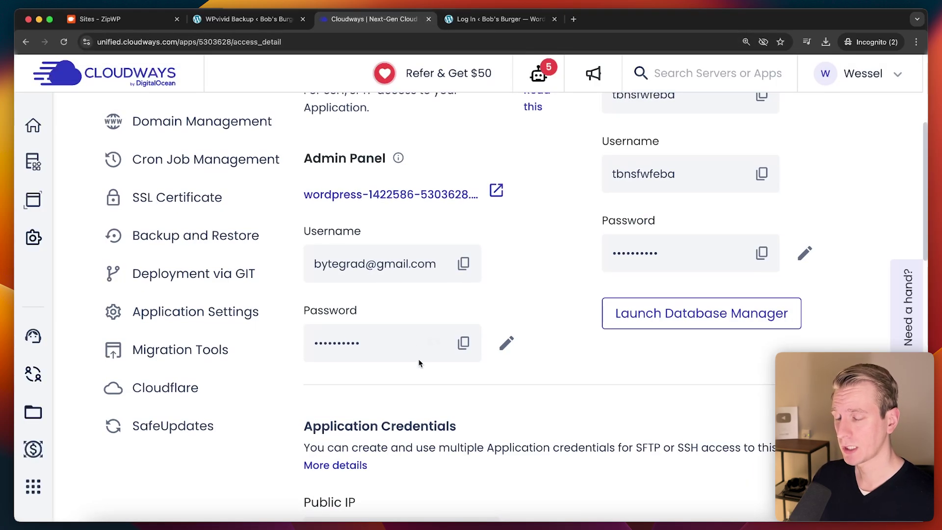
{"action": "left_click", "coordinate": [513, 22]}
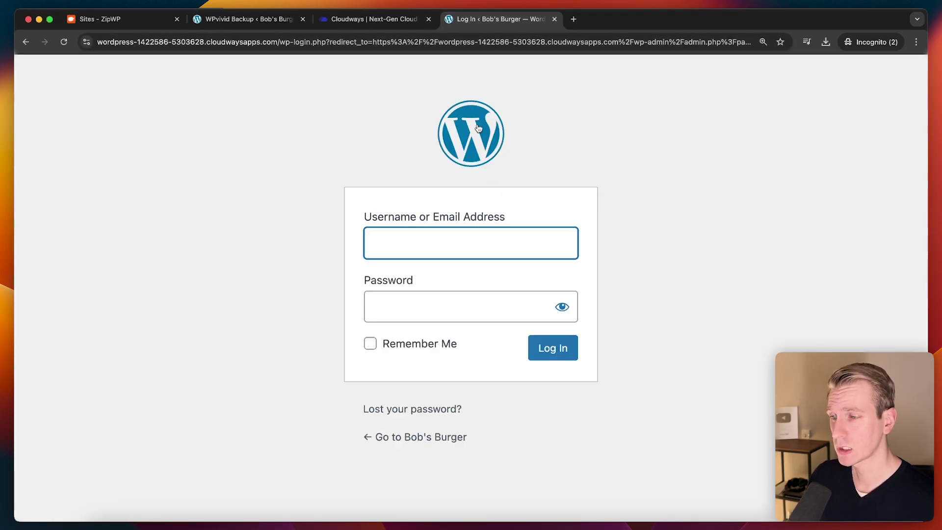
{"action": "left_click", "coordinate": [260, 19]}
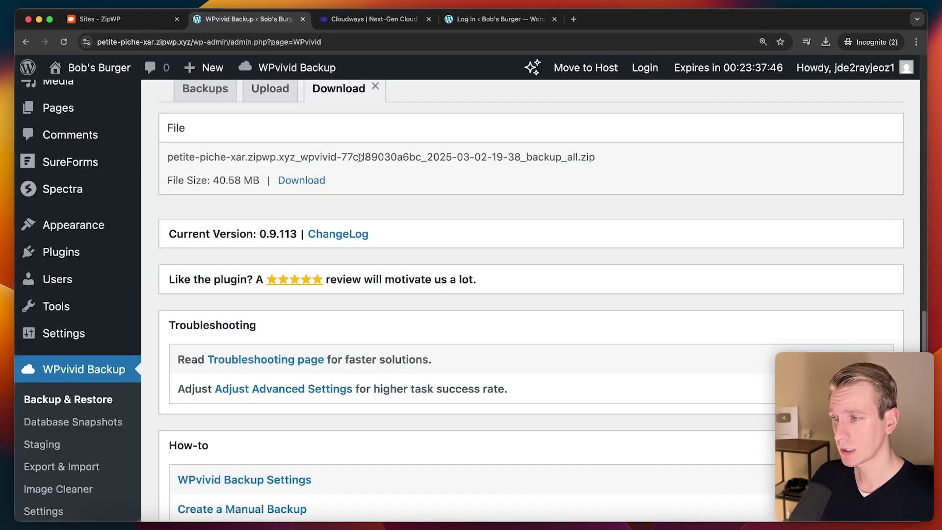
{"action": "left_click", "coordinate": [120, 19]}
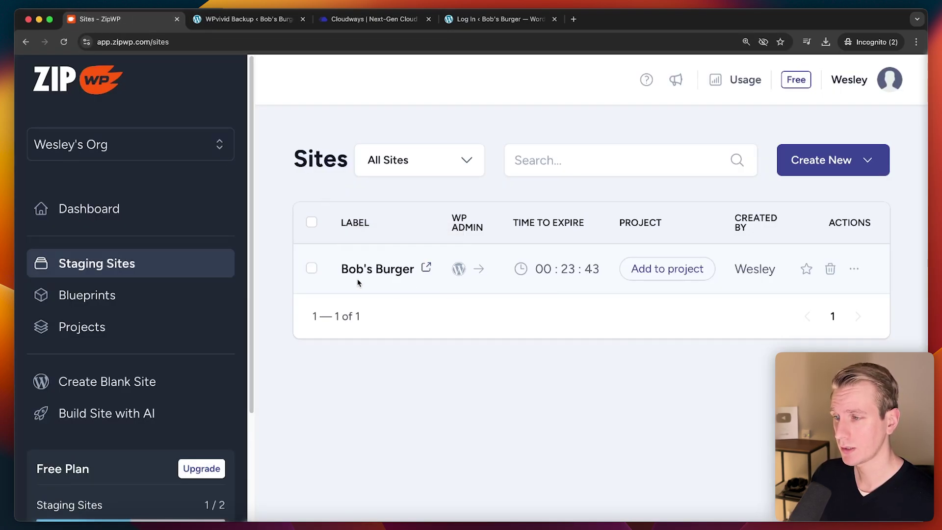
{"action": "left_click", "coordinate": [854, 271]}
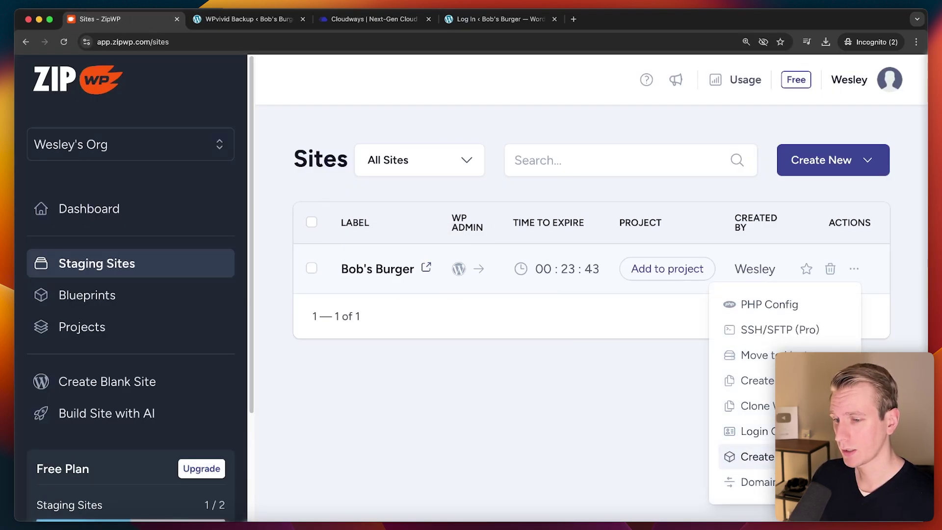
{"action": "left_click", "coordinate": [766, 426]}
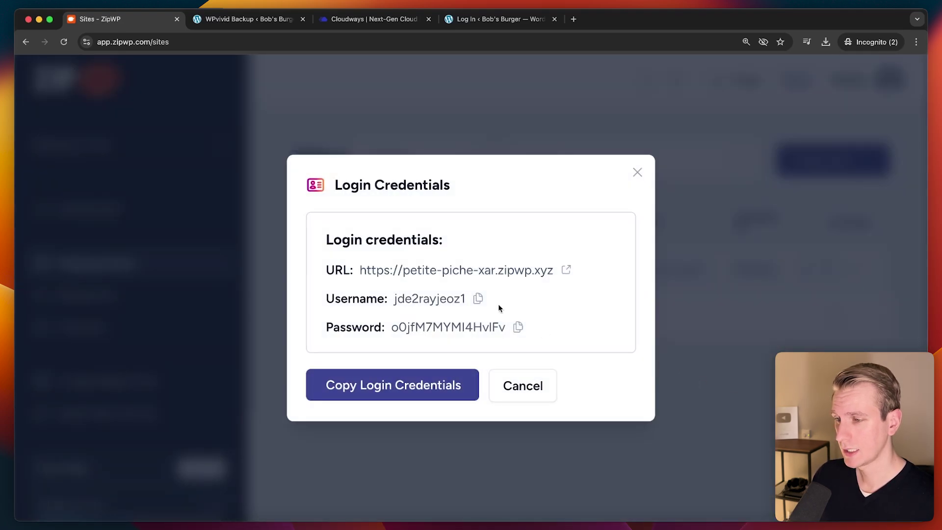
Step: Log in to the restored Cloudways admin with the ZipWP staging username and password, confirming the admin email
{"action": "left_click", "coordinate": [478, 299]}
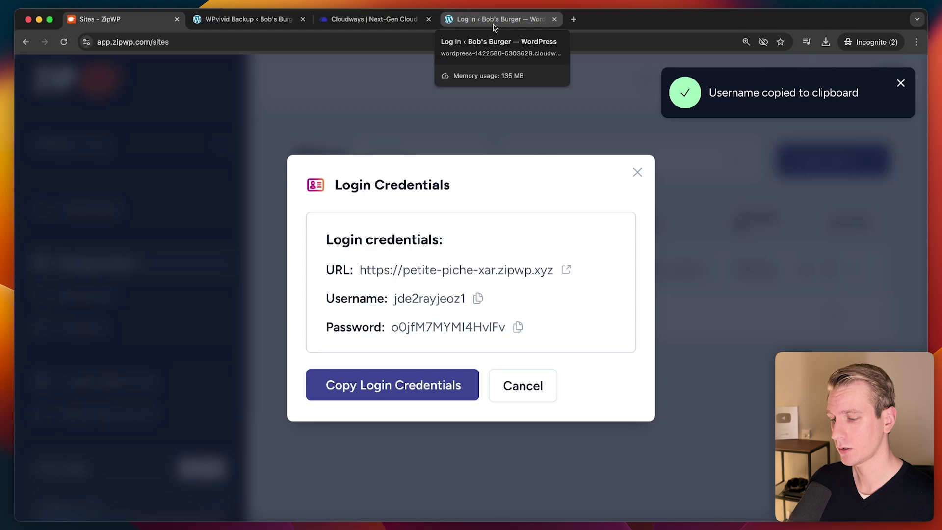
{"action": "left_click", "coordinate": [495, 22]}
{"action": "key", "text": "super+v"}
{"action": "left_click", "coordinate": [162, 20]}
{"action": "left_click", "coordinate": [518, 327]}
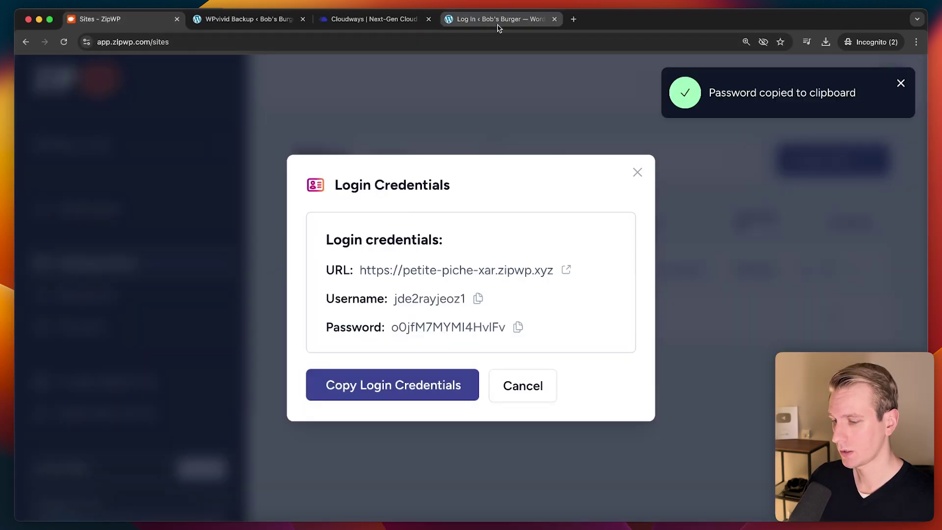
{"action": "left_click", "coordinate": [498, 22]}
{"action": "left_click", "coordinate": [484, 308]}
{"action": "key", "text": "super+v"}
{"action": "key", "text": "Tab"}
{"action": "key", "text": "Return"}
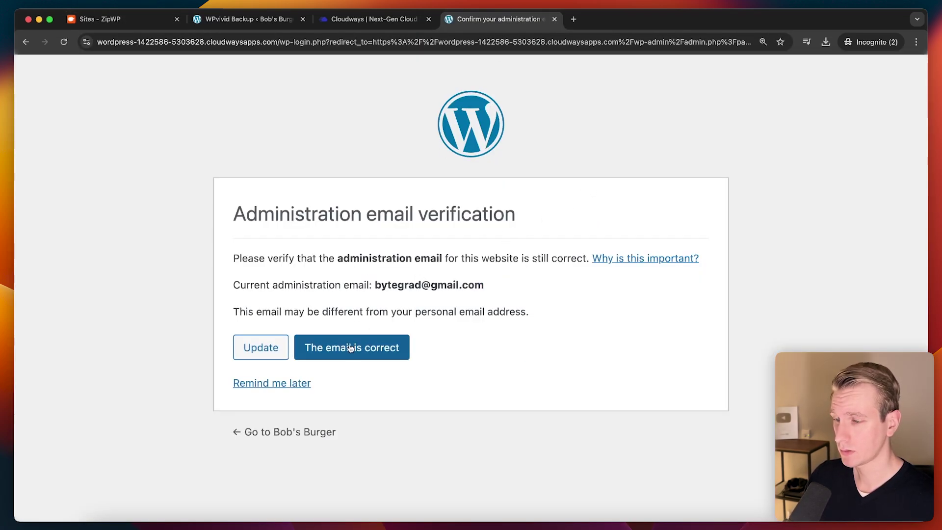
{"action": "left_click", "coordinate": [352, 350]}
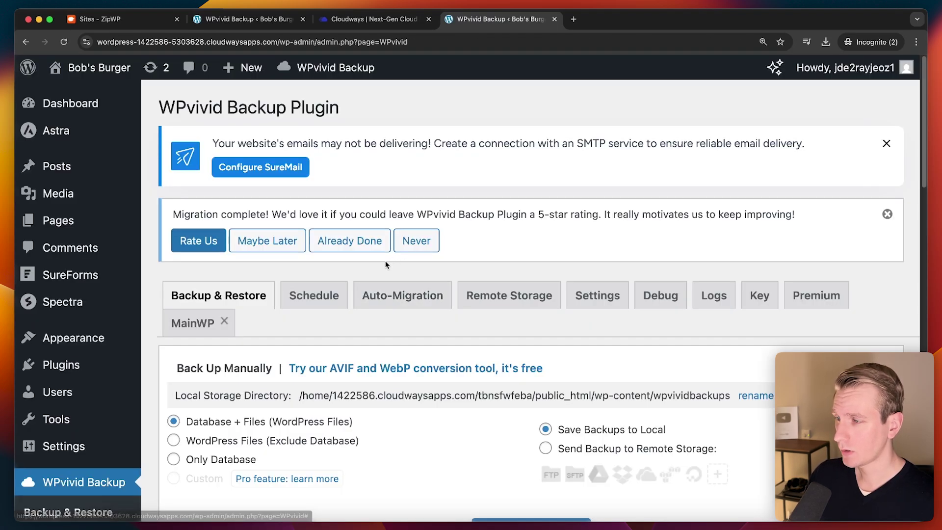
Step: Open the restored Bob's Burger site in a new tab and browse its About and Contact pages
{"action": "right_click", "coordinate": [100, 92]}
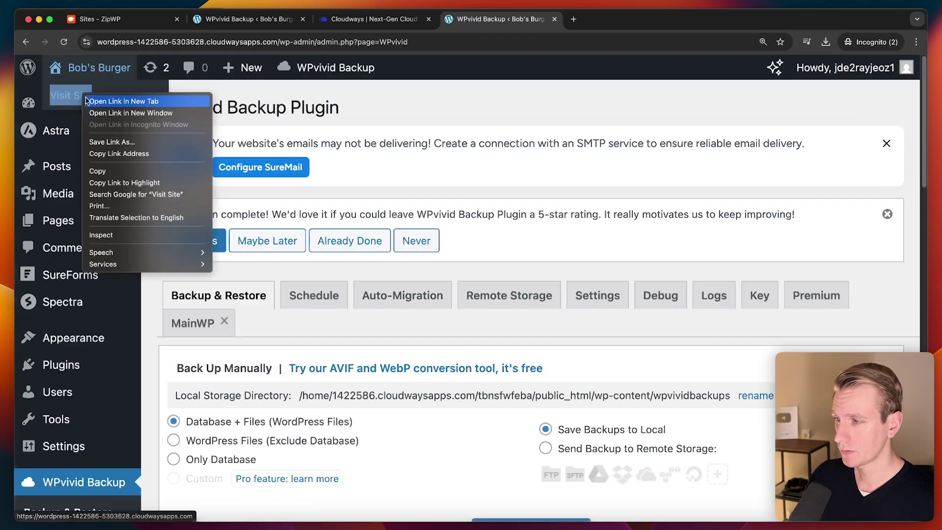
{"action": "left_click", "coordinate": [123, 97]}
{"action": "left_click", "coordinate": [611, 22]}
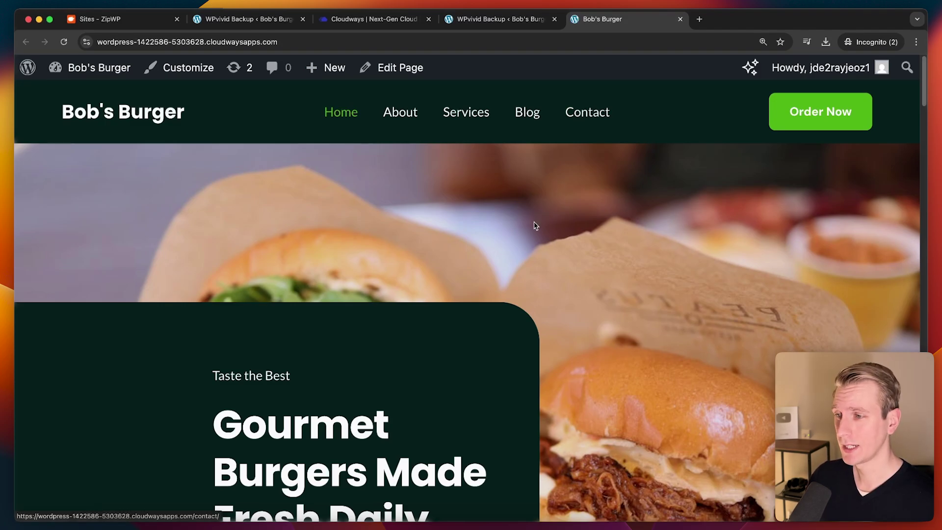
{"action": "scroll", "coordinate": [417, 196], "scroll_direction": "down", "scroll_amount": 10}
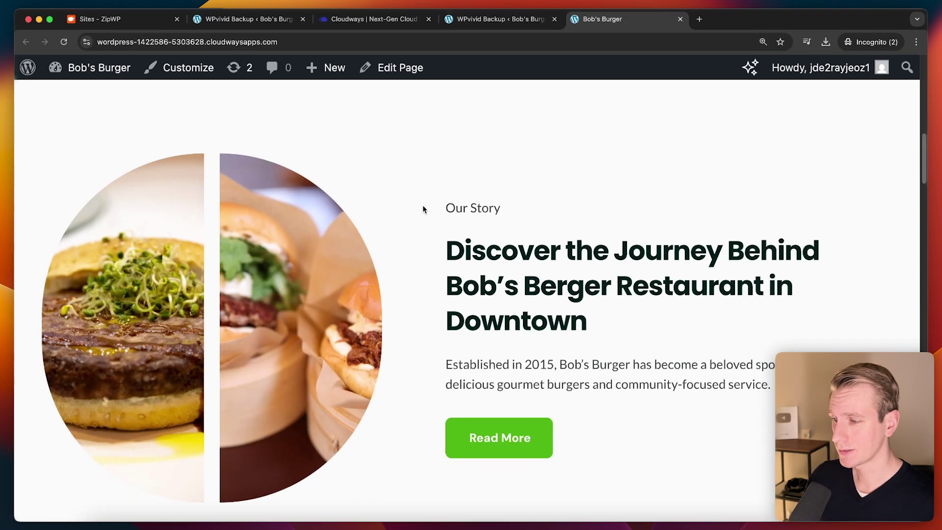
{"action": "scroll", "coordinate": [427, 208], "scroll_direction": "down", "scroll_amount": 5}
{"action": "scroll", "coordinate": [432, 216], "scroll_direction": "up", "scroll_amount": 15}
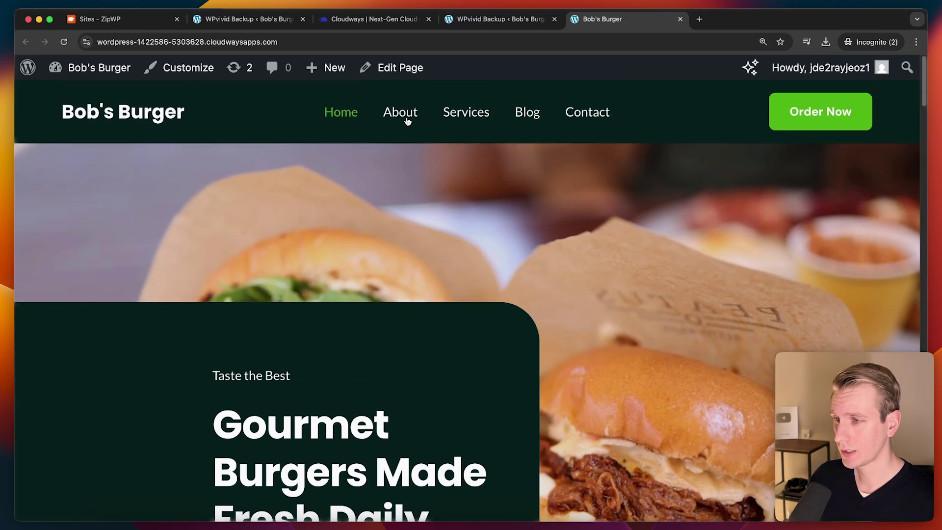
{"action": "left_click", "coordinate": [406, 120]}
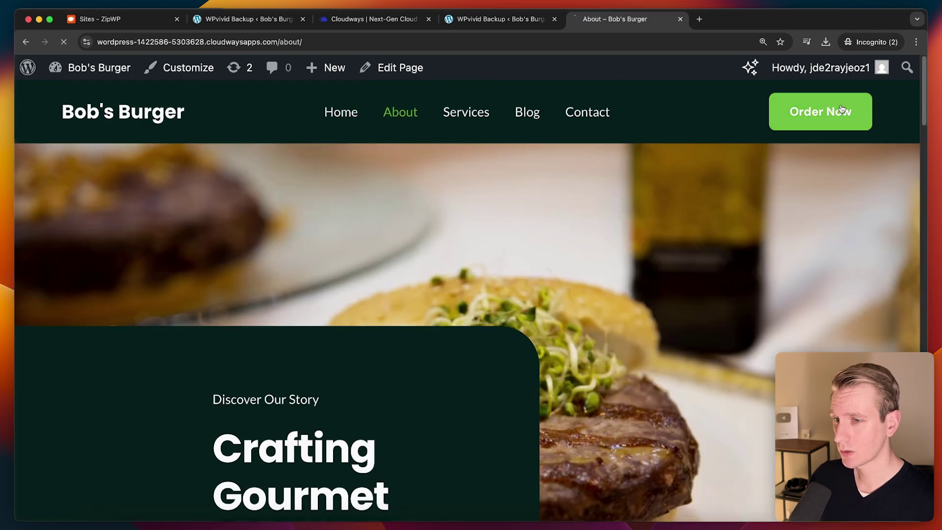
{"action": "left_click", "coordinate": [841, 109]}
{"action": "scroll", "coordinate": [535, 270], "scroll_direction": "down", "scroll_amount": 10}
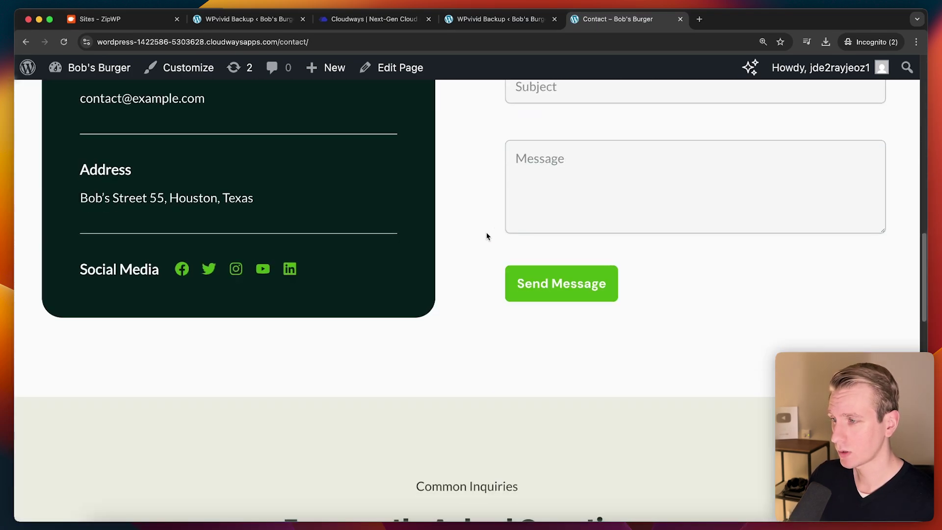
{"action": "scroll", "coordinate": [487, 236], "scroll_direction": "up", "scroll_amount": 10}
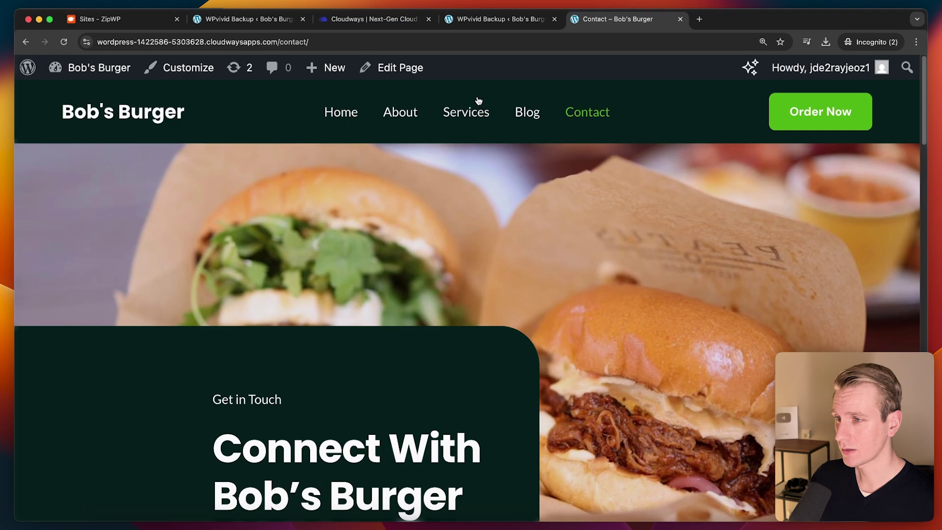
Step: Check the Contact page against the WPvivid page and the Cloudways access details
{"action": "left_click", "coordinate": [500, 18]}
{"action": "scroll", "coordinate": [85, 275], "scroll_direction": "down", "scroll_amount": 3}
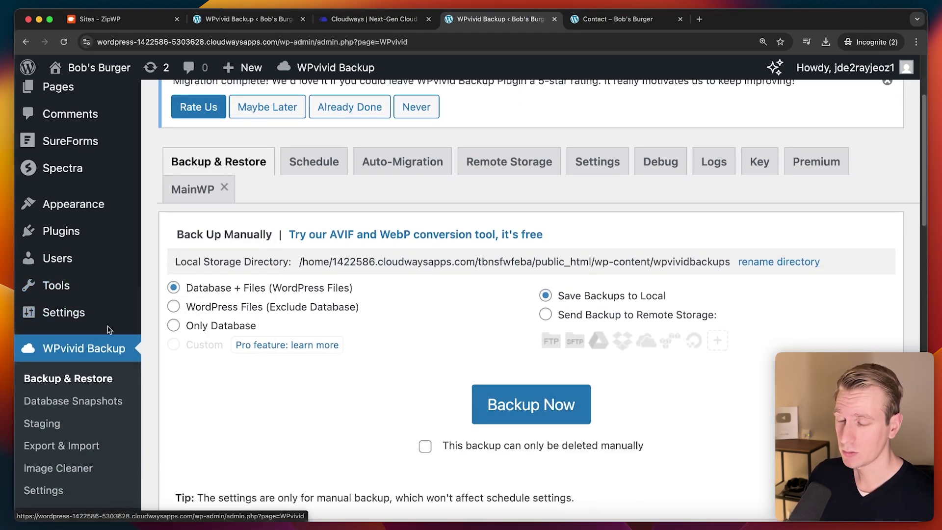
{"action": "left_click", "coordinate": [597, 22]}
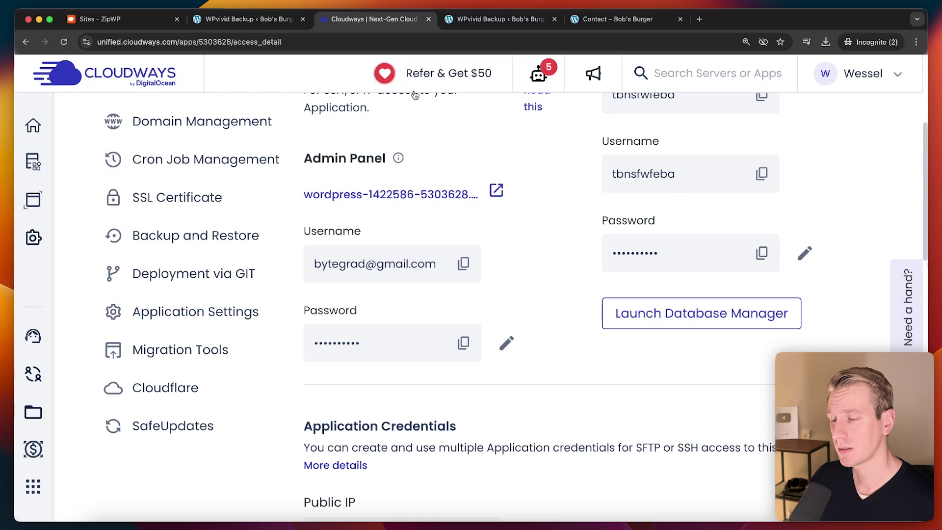
{"action": "scroll", "coordinate": [550, 193], "scroll_direction": "up", "scroll_amount": 5}
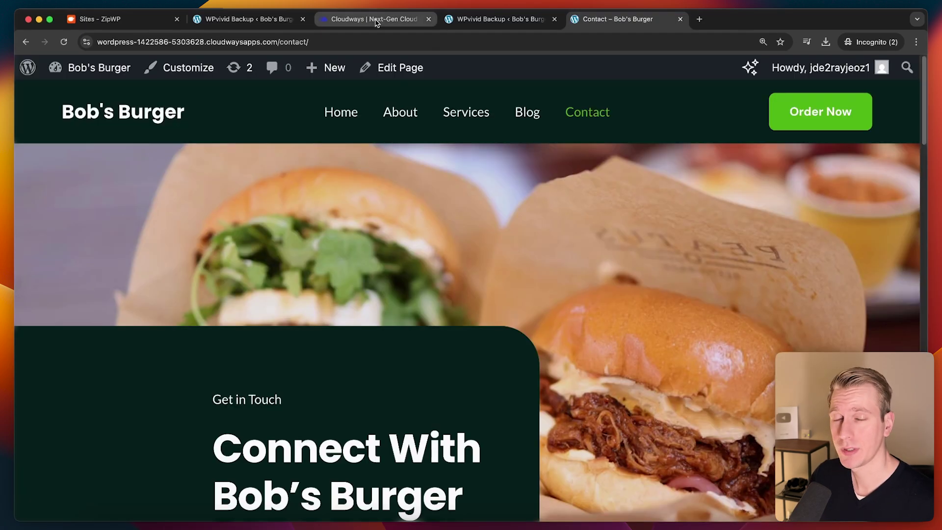
{"action": "left_click", "coordinate": [376, 20]}
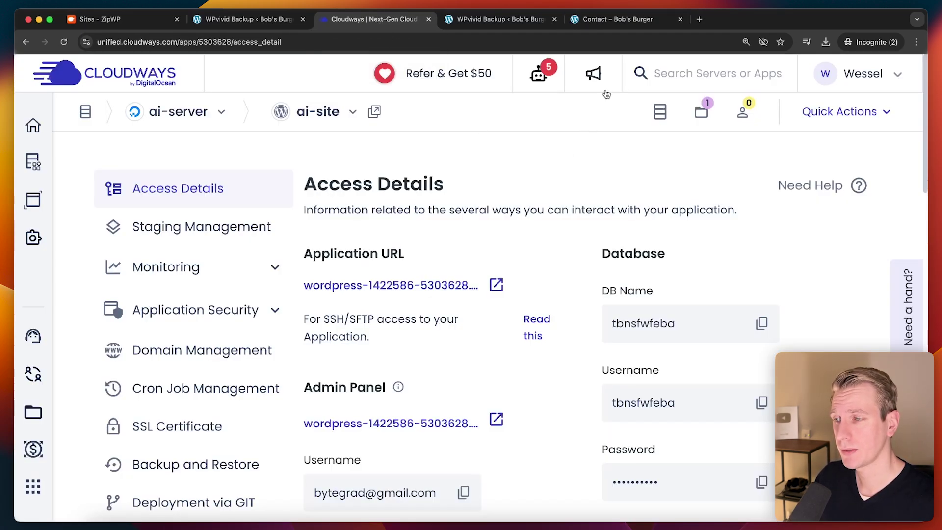
{"action": "left_click", "coordinate": [626, 20]}
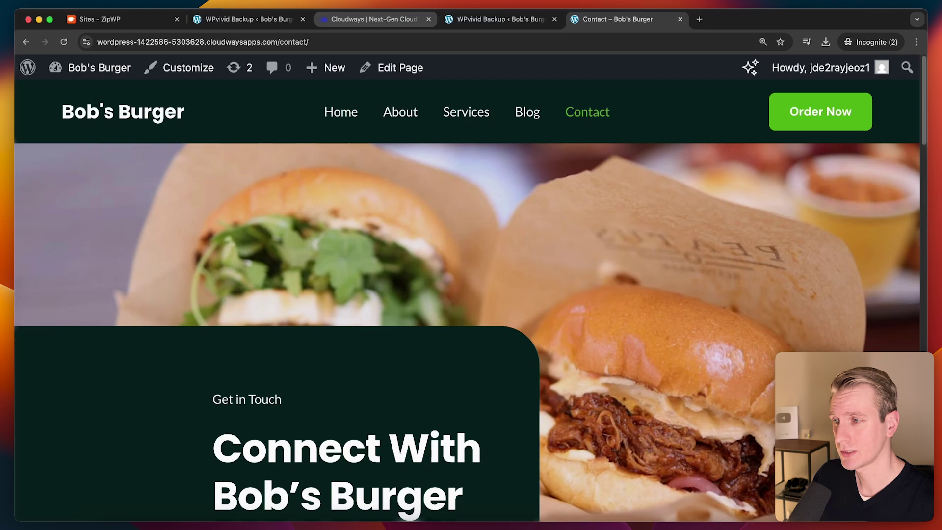
{"action": "left_click", "coordinate": [379, 12]}
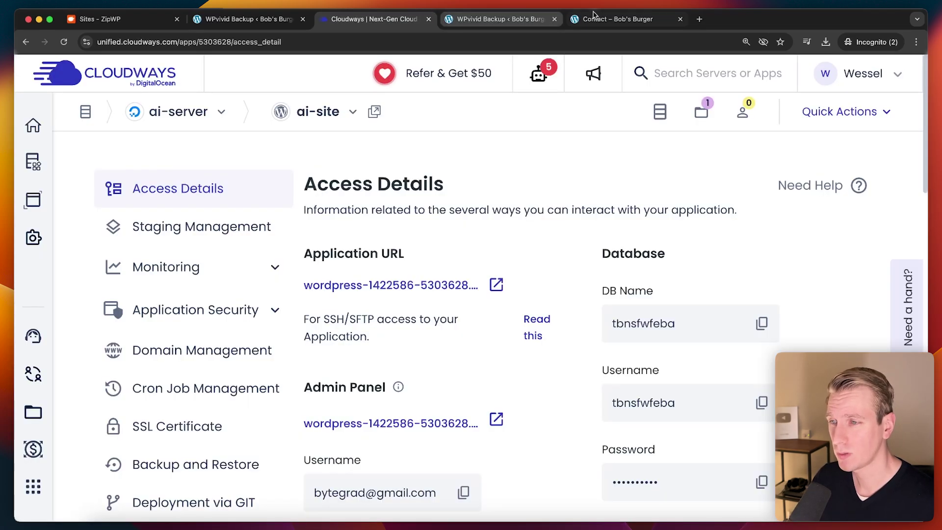
{"action": "left_click", "coordinate": [612, 23]}
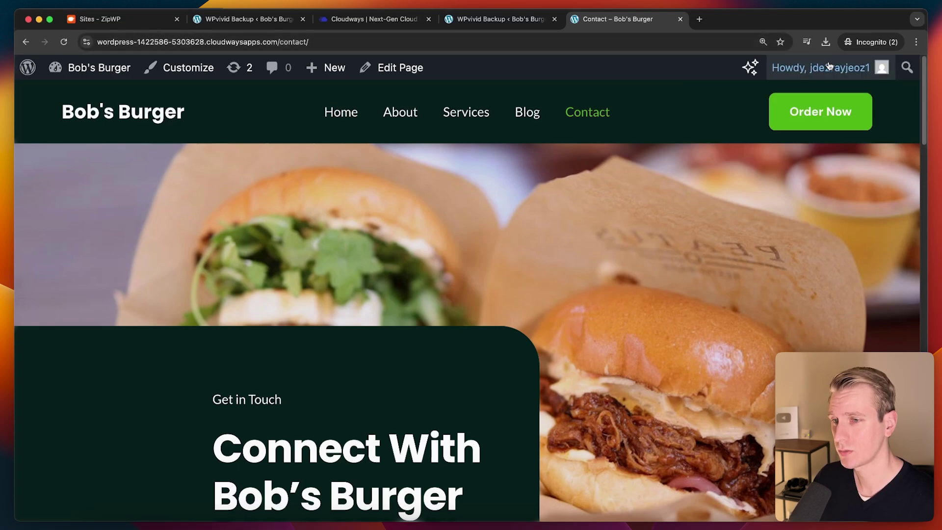
Step: Close the Contact and WPvivid Backup tabs and show Users > All Users with its single Administrator
{"action": "left_click", "coordinate": [680, 19]}
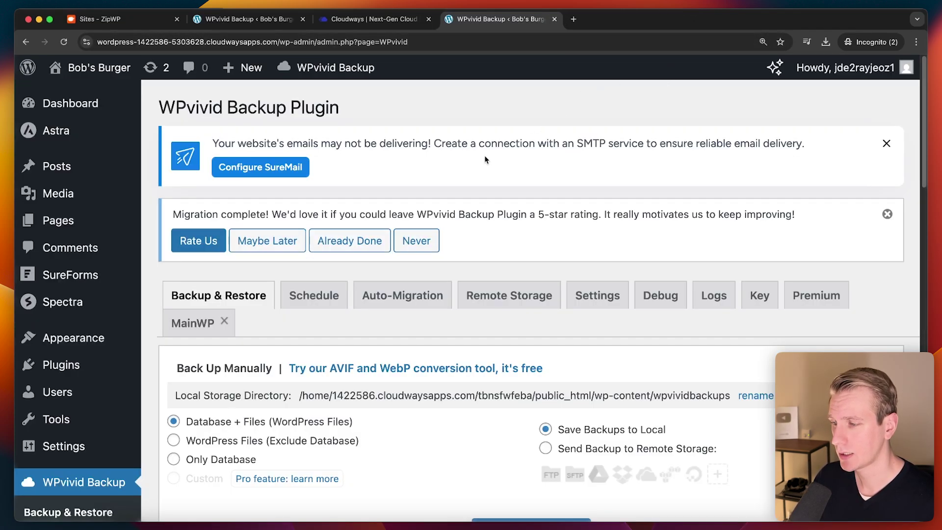
{"action": "scroll", "coordinate": [485, 157], "scroll_direction": "down", "scroll_amount": 3}
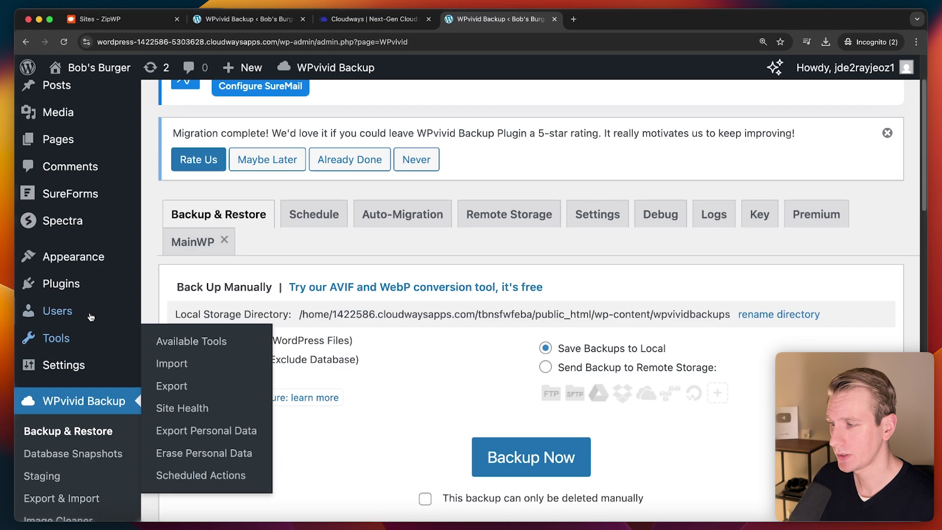
{"action": "left_click", "coordinate": [180, 314]}
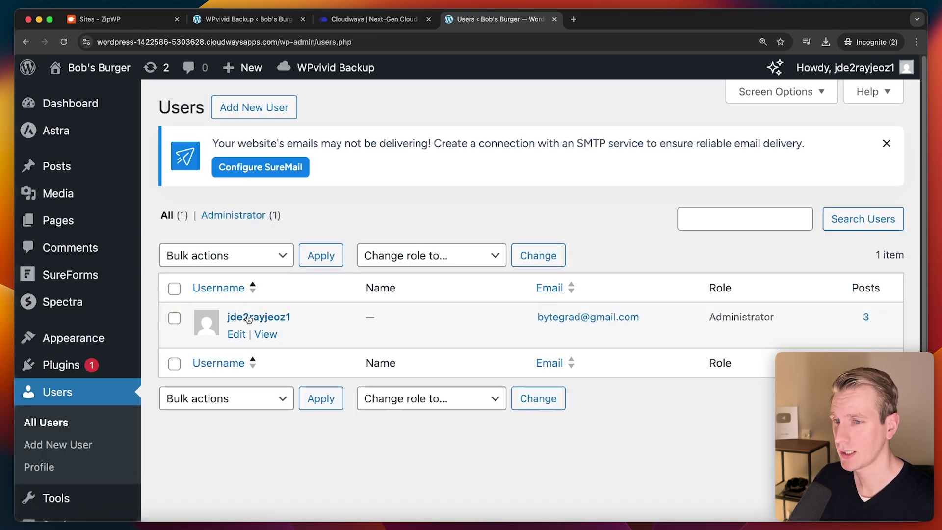
{"action": "mouse_move", "coordinate": [857, 77]}
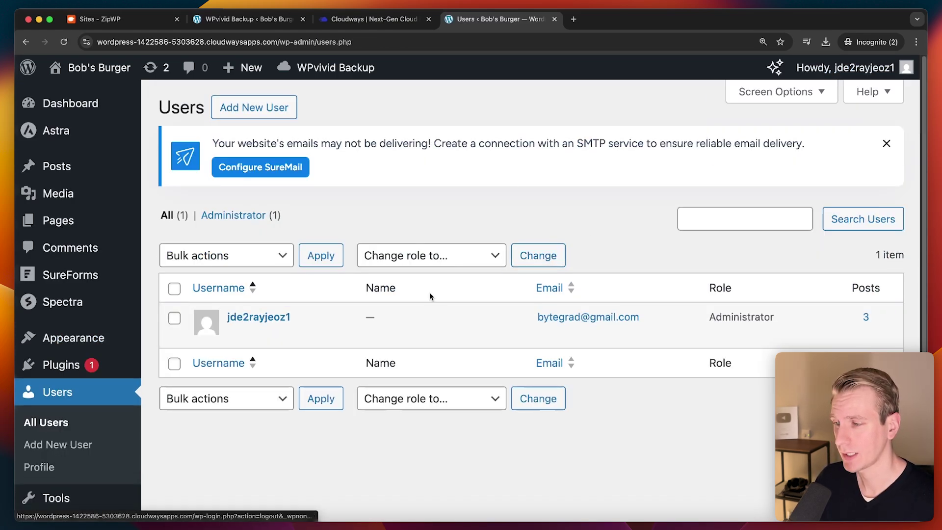
{"action": "left_click", "coordinate": [303, 19]}
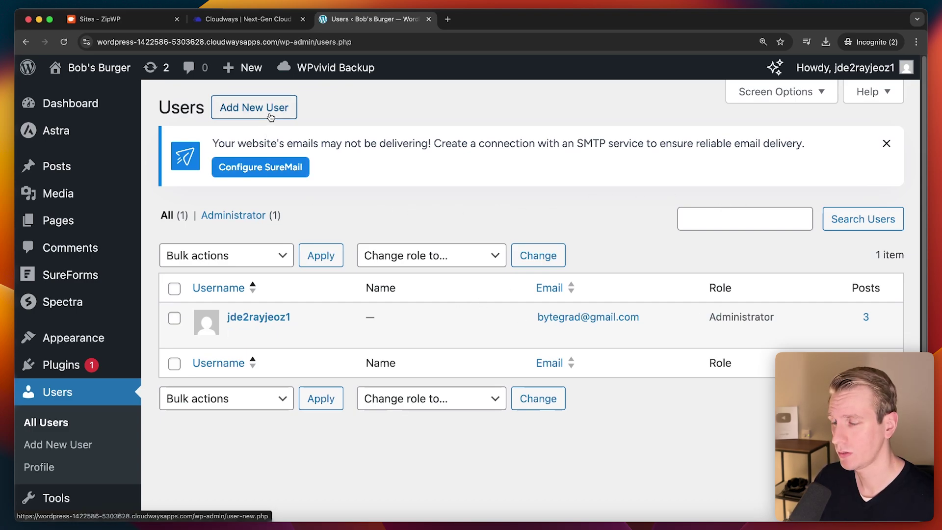
Step: Start a new WordPress user and copy the Cloudways Admin Panel username into it
{"action": "left_click", "coordinate": [252, 107]}
{"action": "left_click", "coordinate": [255, 20]}
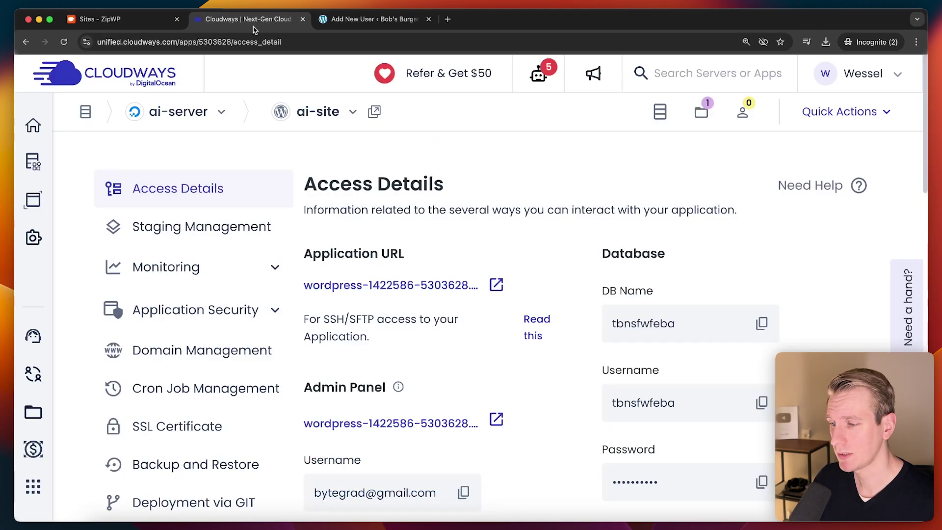
{"action": "scroll", "coordinate": [355, 335], "scroll_direction": "down", "scroll_amount": 4}
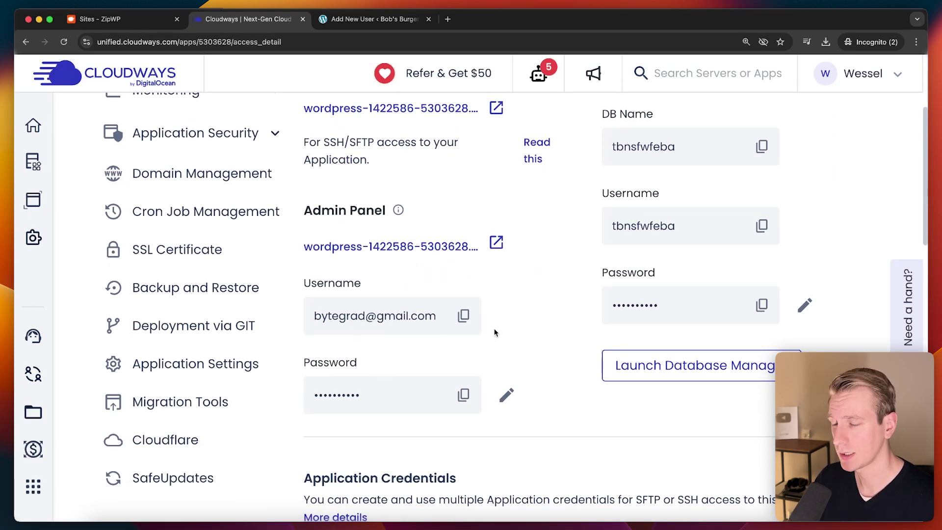
{"action": "key", "text": "ctrl+Tab"}
{"action": "left_click", "coordinate": [237, 21]}
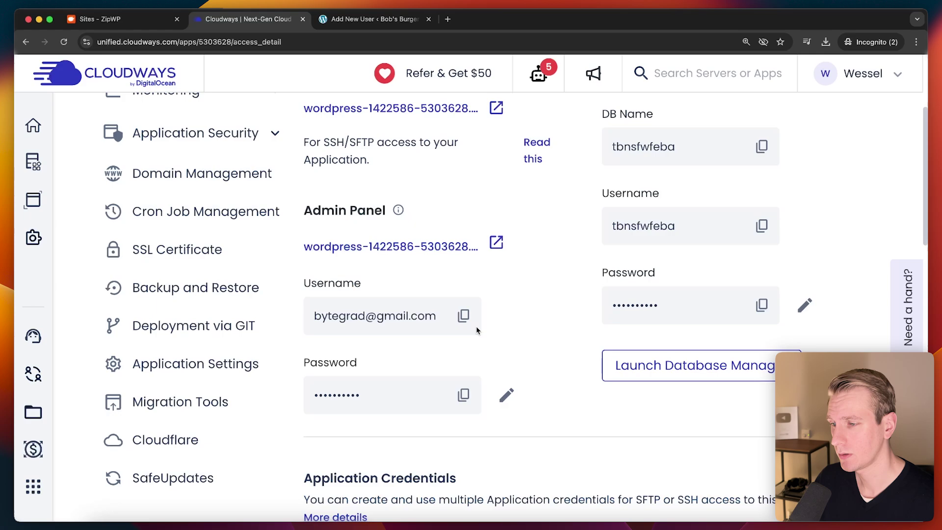
{"action": "left_click", "coordinate": [464, 316]}
{"action": "key", "text": "ctrl+Tab"}
{"action": "scroll", "coordinate": [370, 286], "scroll_direction": "down", "scroll_amount": 2}
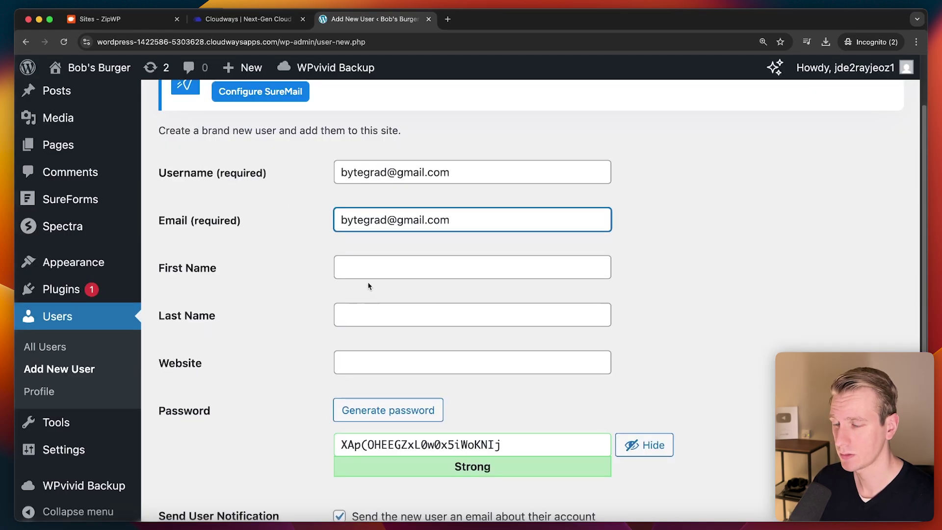
{"action": "scroll", "coordinate": [355, 354], "scroll_direction": "down", "scroll_amount": 2}
Step: Replace the generated password with the Cloudways Admin Panel password
{"action": "key", "text": "ctrl+shift+Tab"}
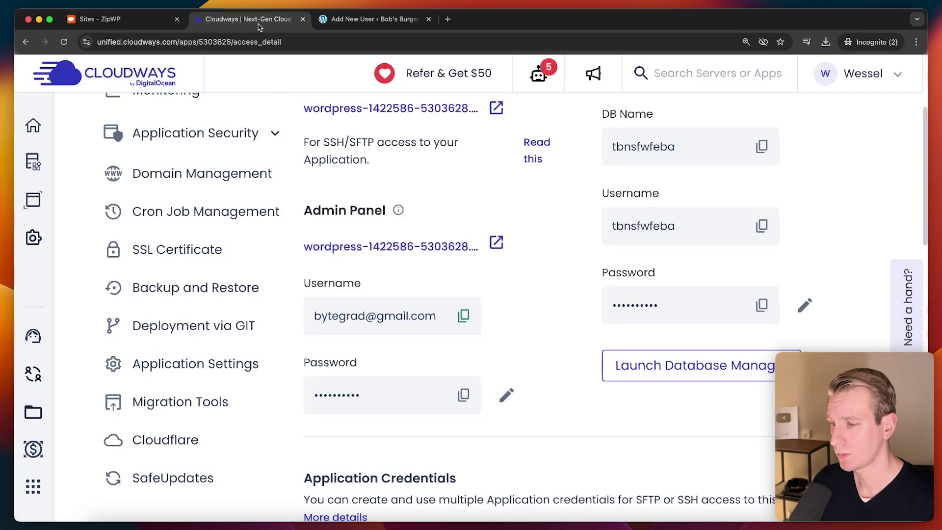
{"action": "left_click", "coordinate": [463, 402]}
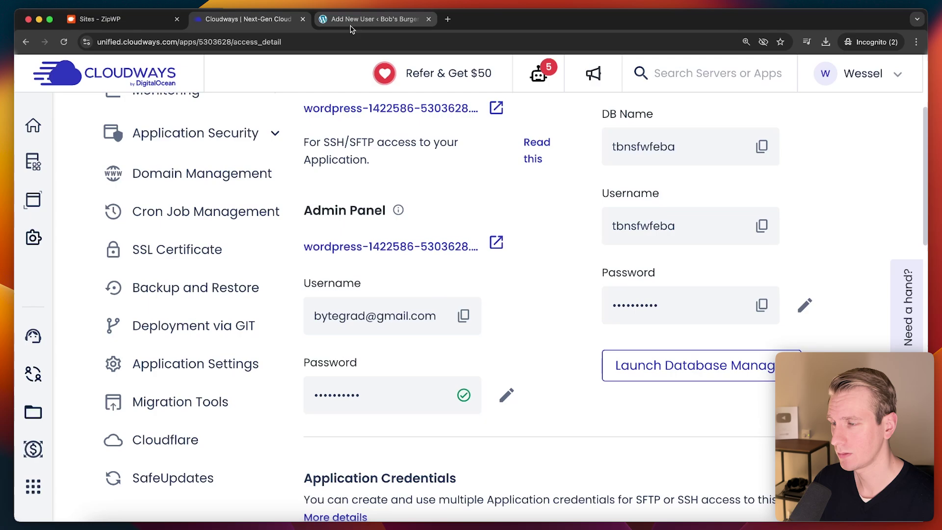
{"action": "key", "text": "ctrl+Tab"}
{"action": "triple_click", "coordinate": [484, 379]}
{"action": "key", "text": "super+v"}
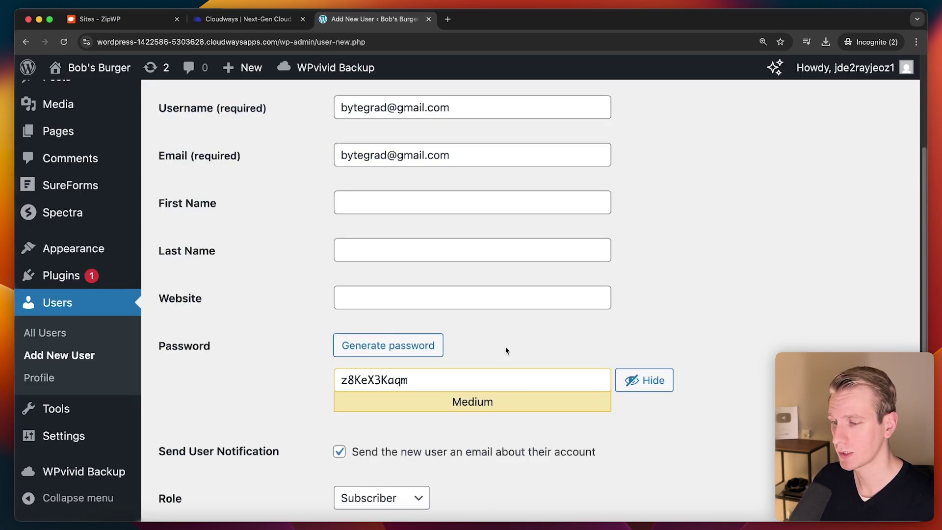
Step: Uncheck Send User Notification and set the new user's role to Administrator
{"action": "scroll", "coordinate": [506, 351], "scroll_direction": "down", "scroll_amount": 2}
{"action": "left_click", "coordinate": [340, 401]}
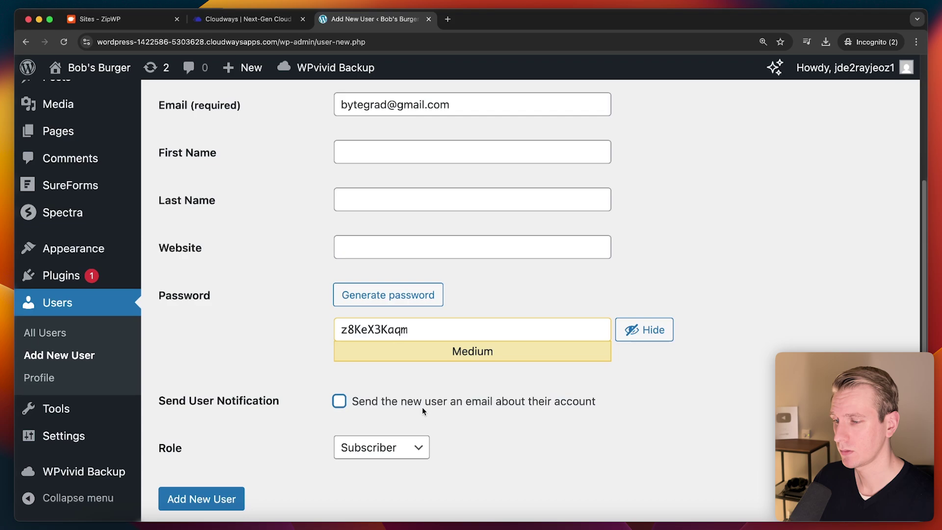
{"action": "scroll", "coordinate": [423, 407], "scroll_direction": "down", "scroll_amount": 2}
{"action": "left_click", "coordinate": [420, 392]}
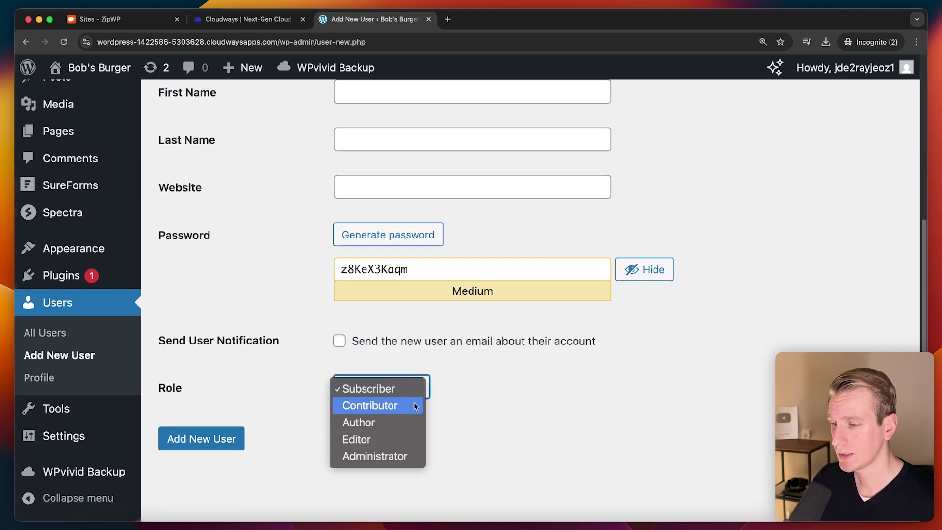
{"action": "left_click", "coordinate": [393, 459]}
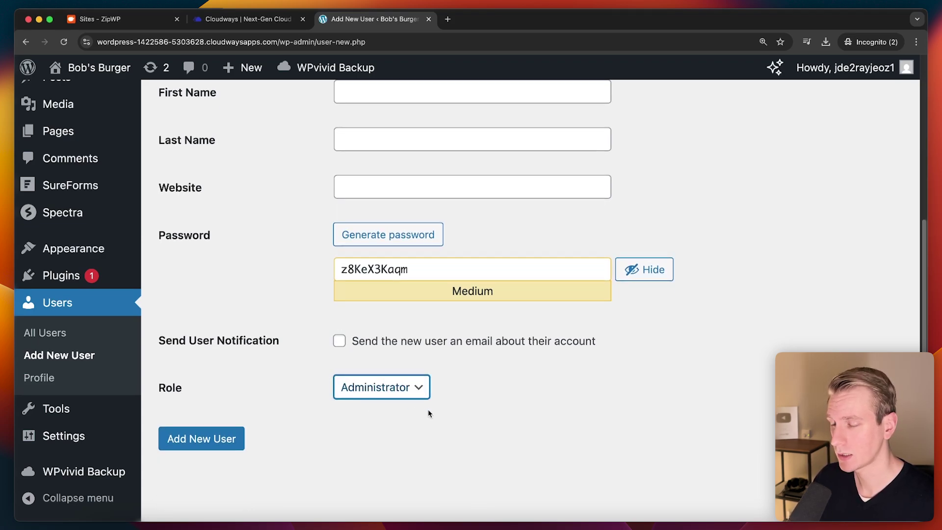
{"action": "scroll", "coordinate": [442, 417], "scroll_direction": "up", "scroll_amount": 5}
{"action": "scroll", "coordinate": [452, 419], "scroll_direction": "down", "scroll_amount": 4}
Step: After the email-already-registered error, change the new user's email to a different support address
{"action": "left_click", "coordinate": [215, 457]}
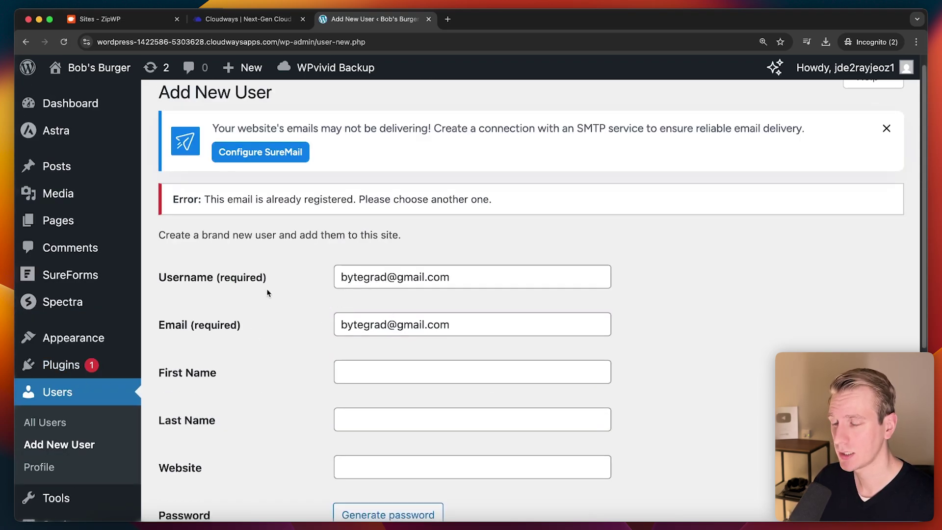
{"action": "left_click_drag", "start_coordinate": [345, 330], "coordinate": [454, 324]}
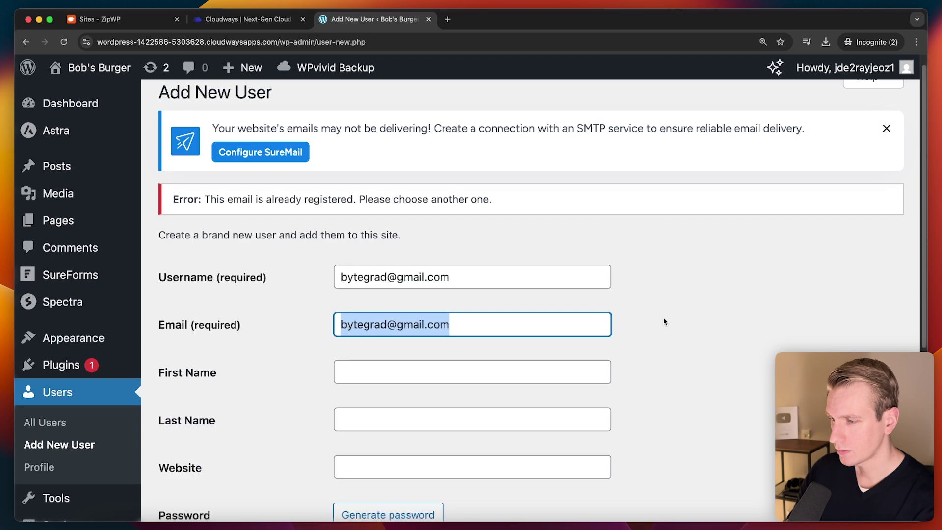
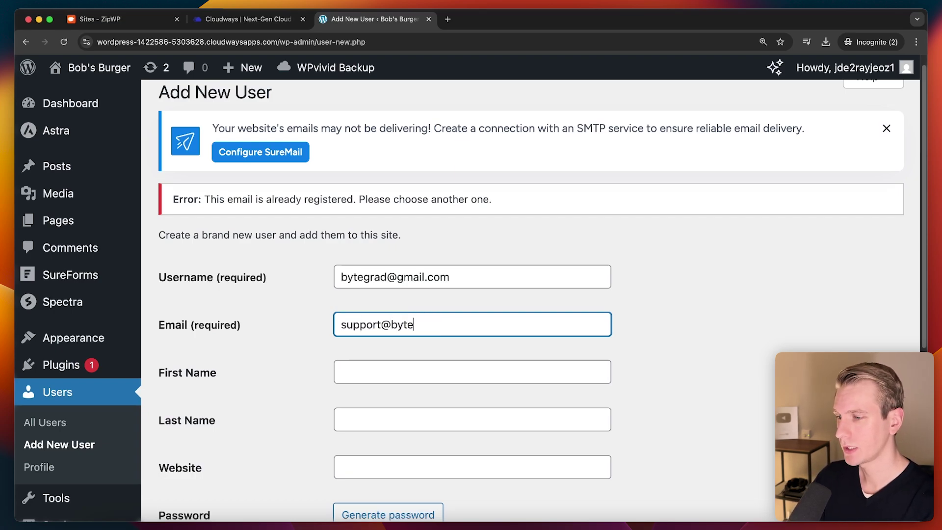
{"action": "left_click", "coordinate": [631, 316]}
{"action": "scroll", "coordinate": [291, 367], "scroll_direction": "down", "scroll_amount": 3}
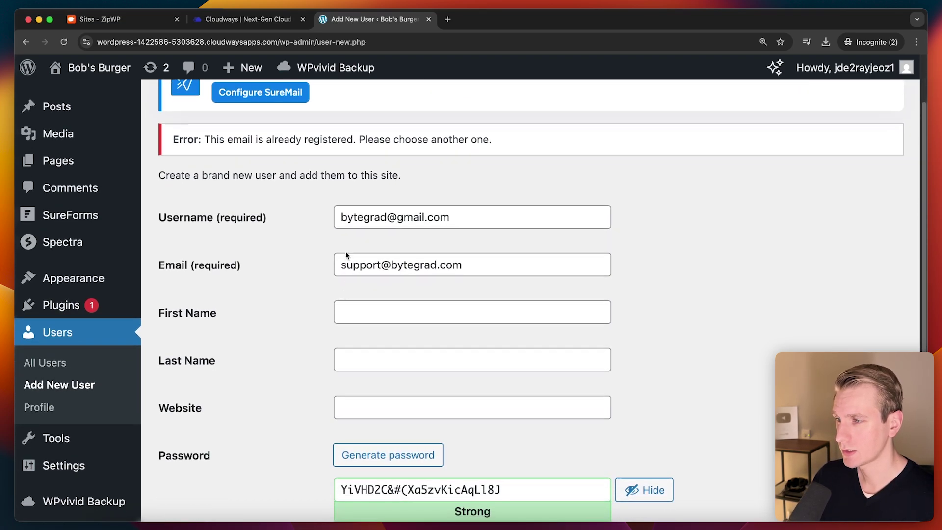
{"action": "scroll", "coordinate": [275, 358], "scroll_direction": "down", "scroll_amount": 5}
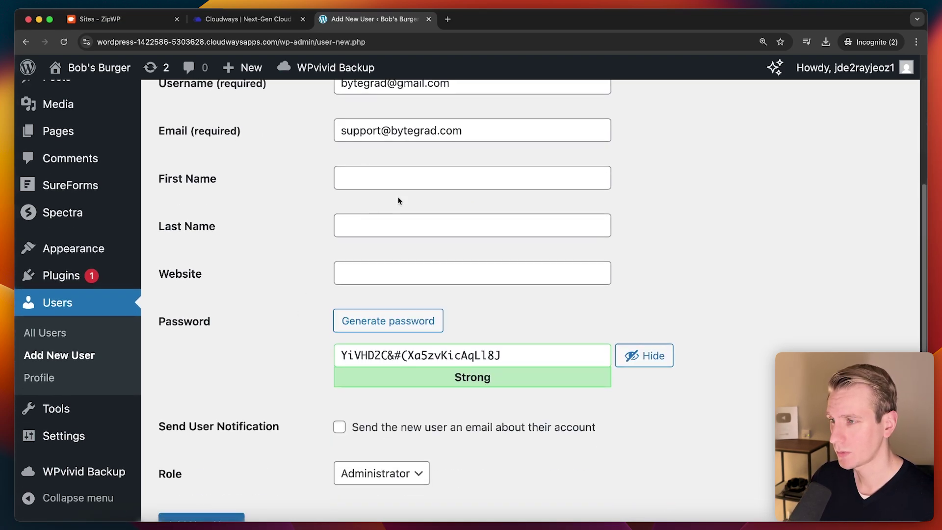
Step: Paste the Cloudways Admin Panel password over the generated one and create the Administrator user
{"action": "left_click", "coordinate": [248, 19]}
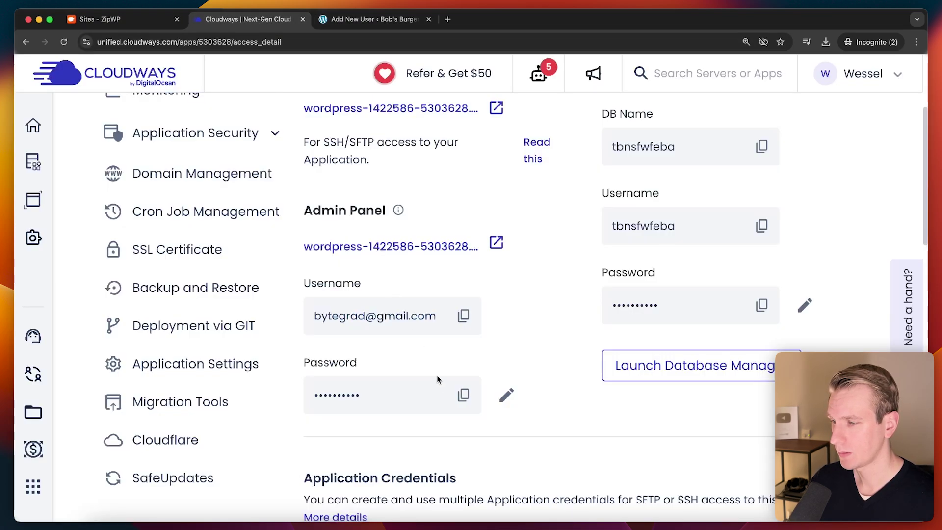
{"action": "left_click", "coordinate": [463, 395]}
{"action": "left_click", "coordinate": [397, 19]}
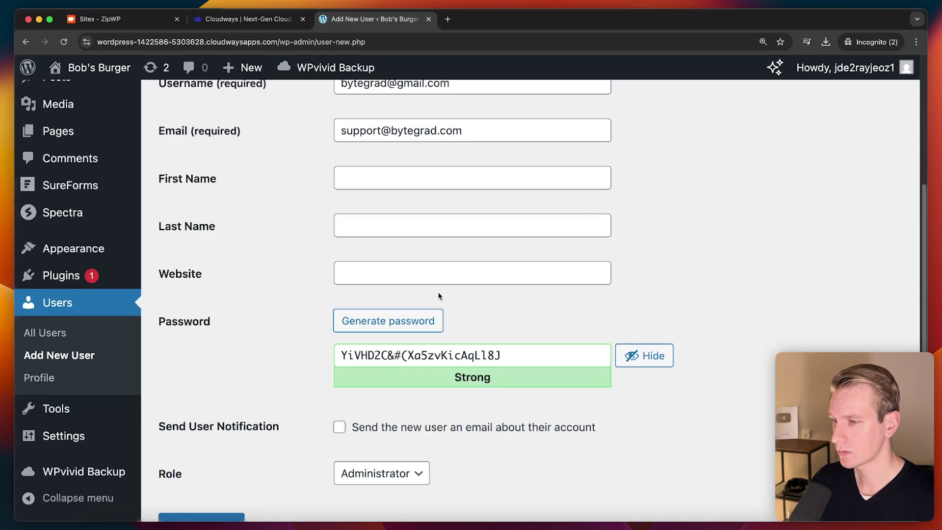
{"action": "triple_click", "coordinate": [497, 356]}
{"action": "key", "text": "super+v"}
{"action": "scroll", "coordinate": [497, 356], "scroll_direction": "down", "scroll_amount": 2}
{"action": "left_click", "coordinate": [202, 464]}
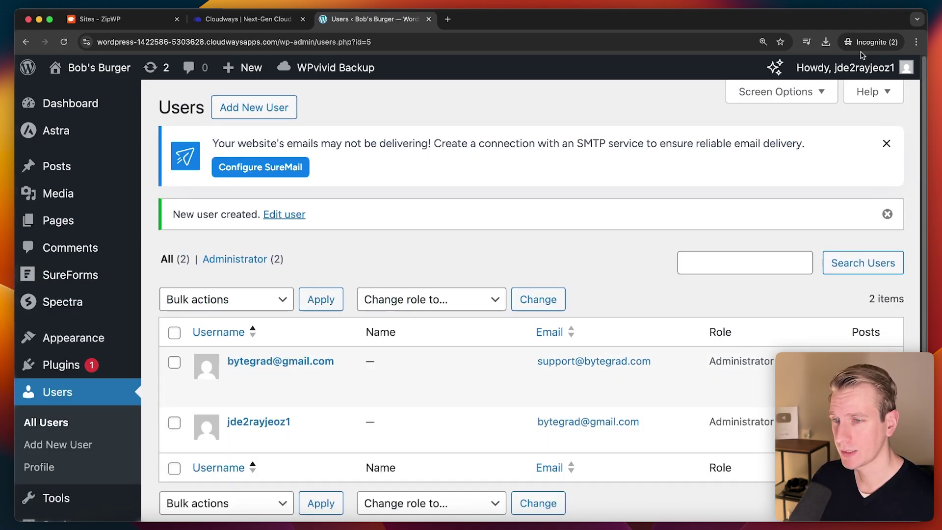
{"action": "mouse_move", "coordinate": [861, 71]}
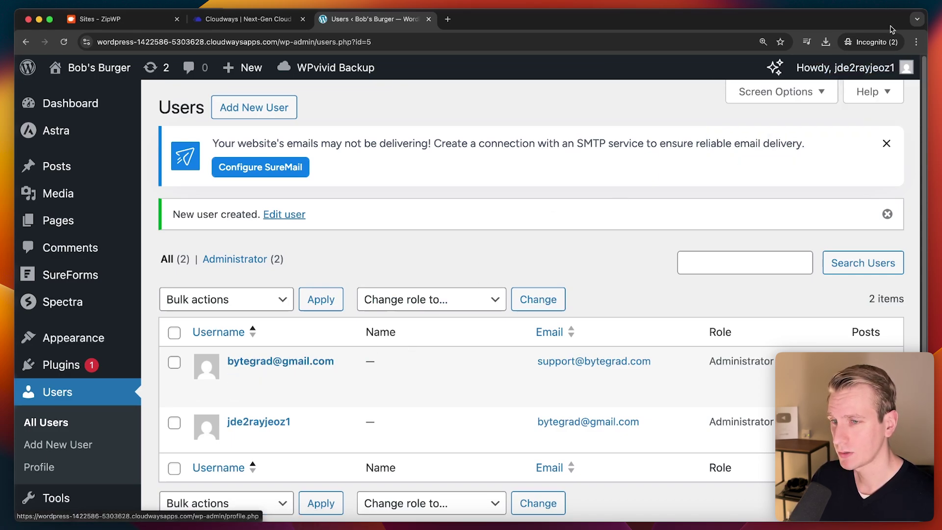
Step: Log out and sign back in with the Cloudways Admin Panel username and password
{"action": "left_click", "coordinate": [807, 140]}
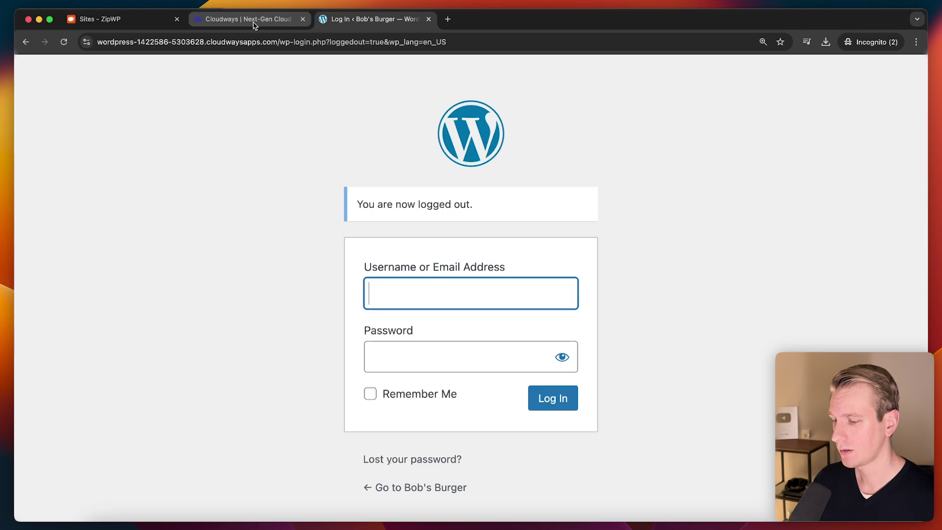
{"action": "left_click", "coordinate": [253, 21]}
{"action": "left_click", "coordinate": [463, 316]}
{"action": "left_click", "coordinate": [373, 19]}
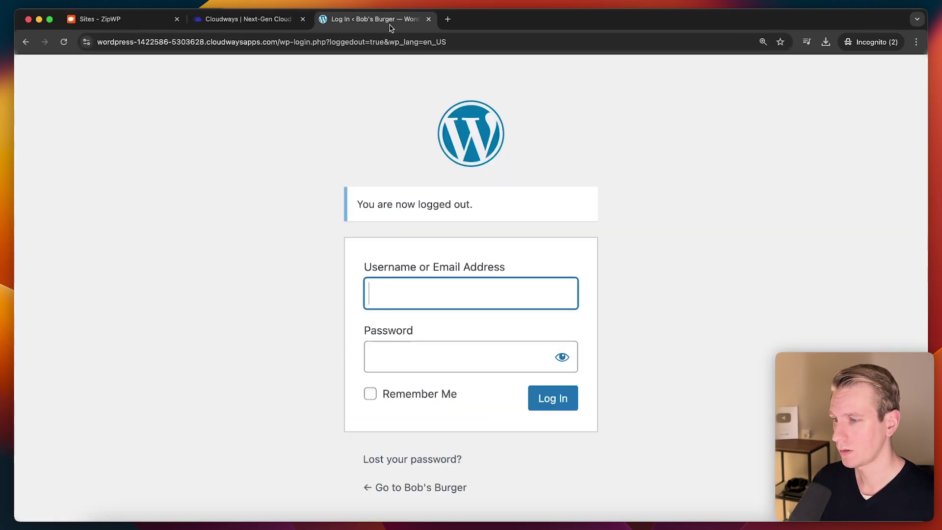
{"action": "key", "text": "super+v"}
{"action": "left_click", "coordinate": [263, 19]}
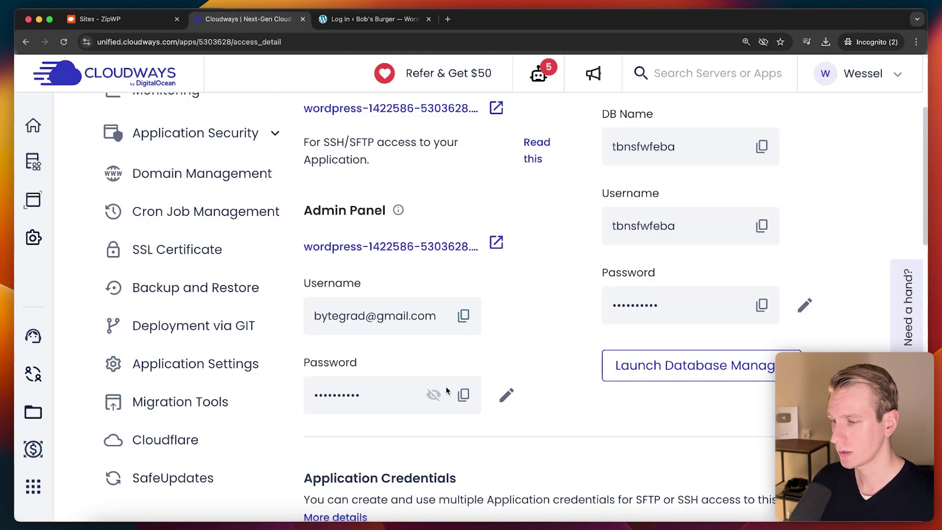
{"action": "left_click", "coordinate": [464, 395]}
{"action": "left_click", "coordinate": [411, 14]}
{"action": "key", "text": "super+v"}
{"action": "left_click", "coordinate": [532, 402]}
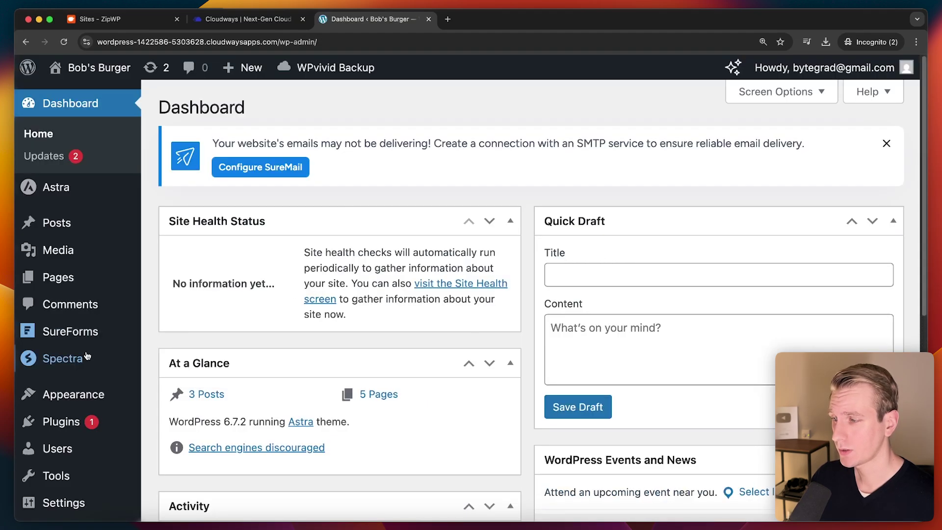
Step: Delete the old admin account from All Users, attributing its content to the new user
{"action": "mouse_move", "coordinate": [59, 449]}
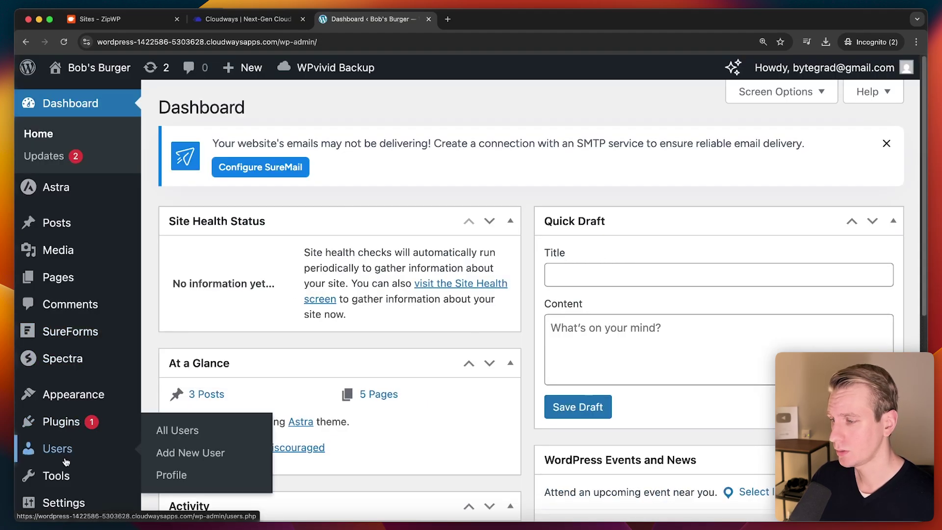
{"action": "left_click", "coordinate": [175, 439]}
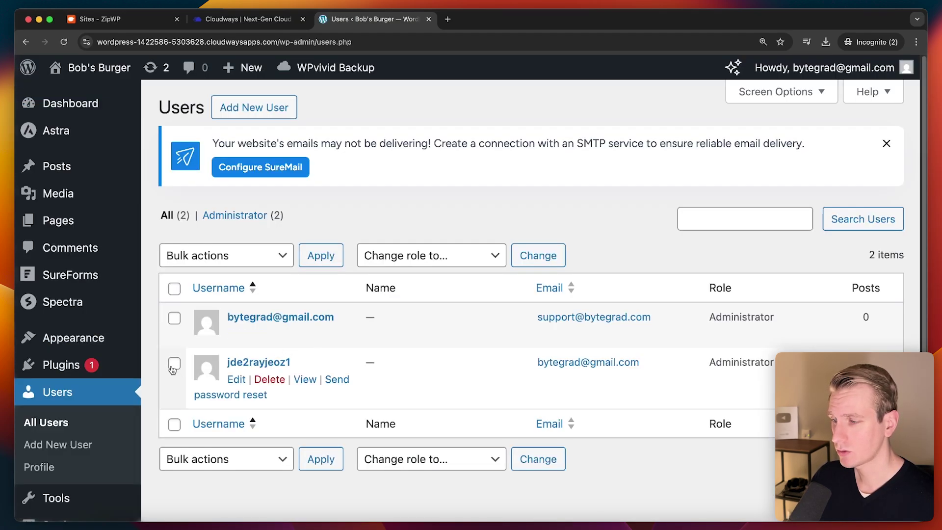
{"action": "left_click", "coordinate": [174, 366]}
{"action": "left_click", "coordinate": [261, 381]}
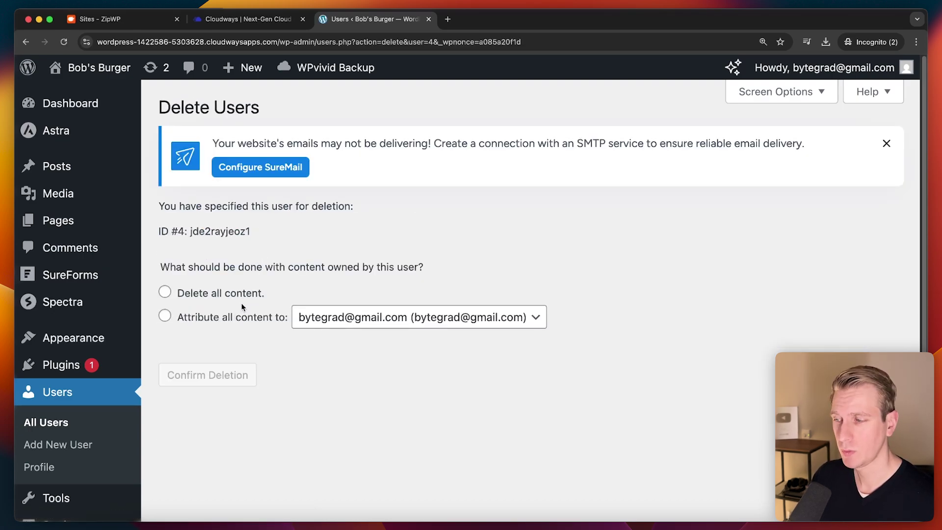
{"action": "left_click", "coordinate": [240, 318]}
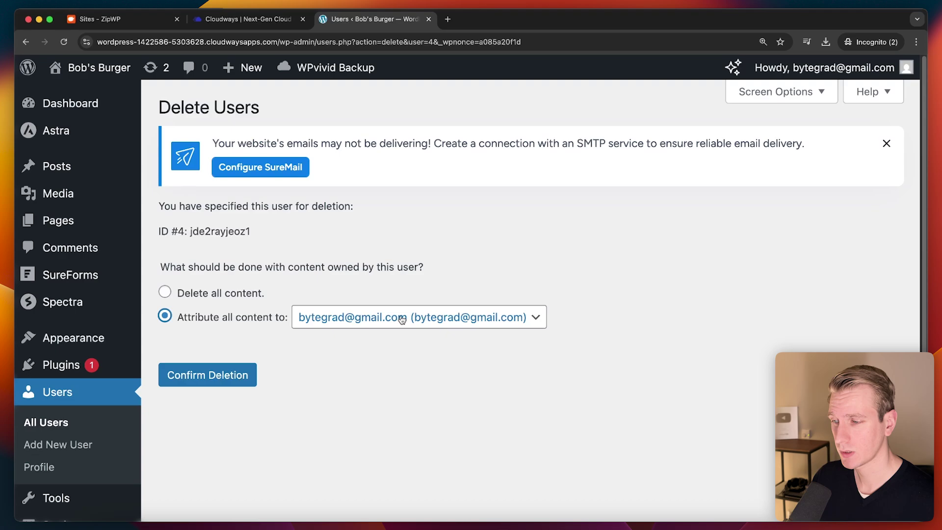
{"action": "left_click", "coordinate": [218, 379]}
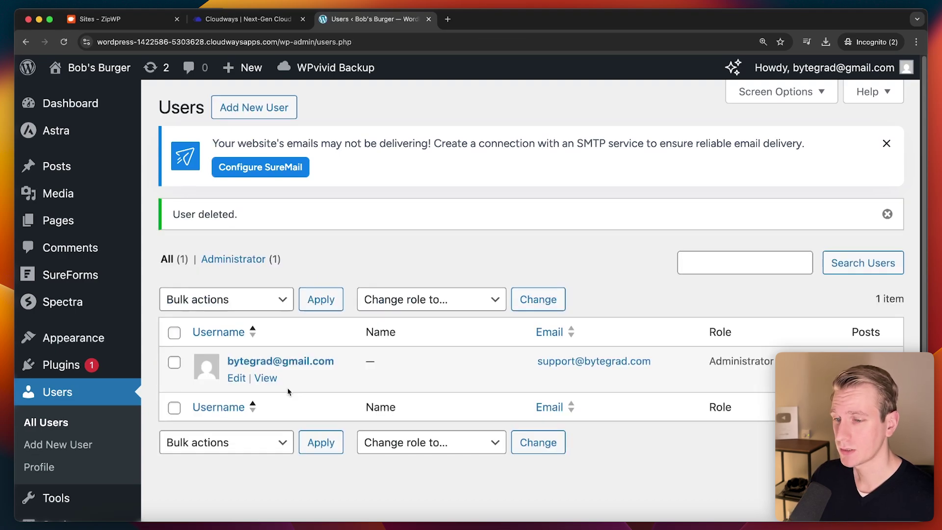
Step: Open the remaining admin's profile and check its email address
{"action": "left_click", "coordinate": [237, 378]}
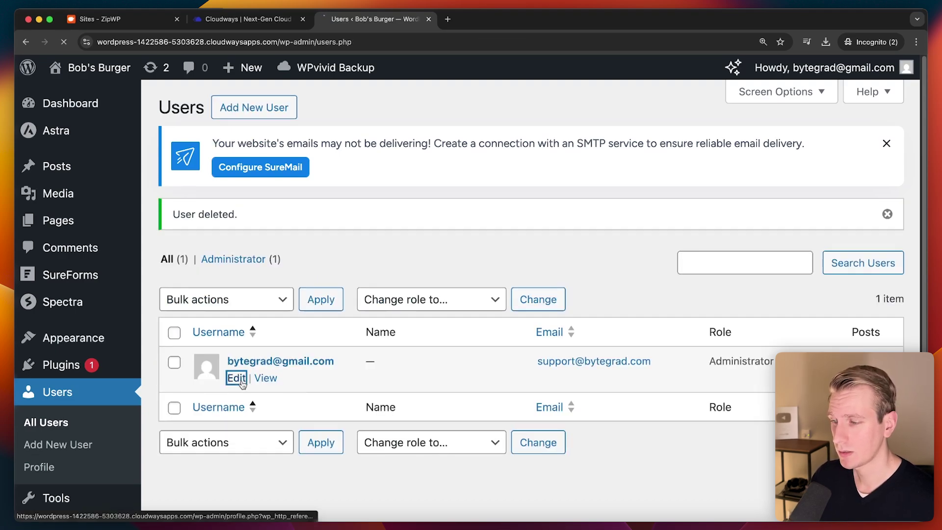
{"action": "scroll", "coordinate": [370, 323], "scroll_direction": "down", "scroll_amount": 10}
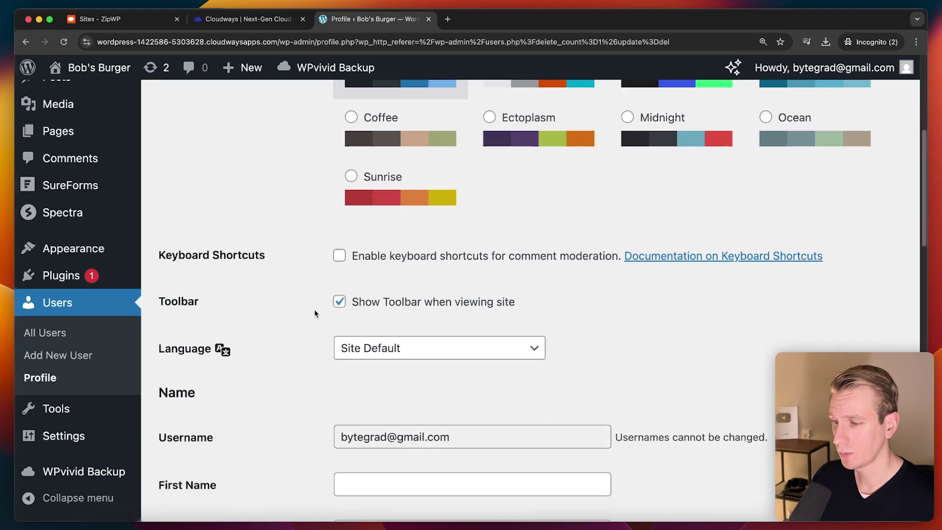
{"action": "scroll", "coordinate": [344, 278], "scroll_direction": "down", "scroll_amount": 4}
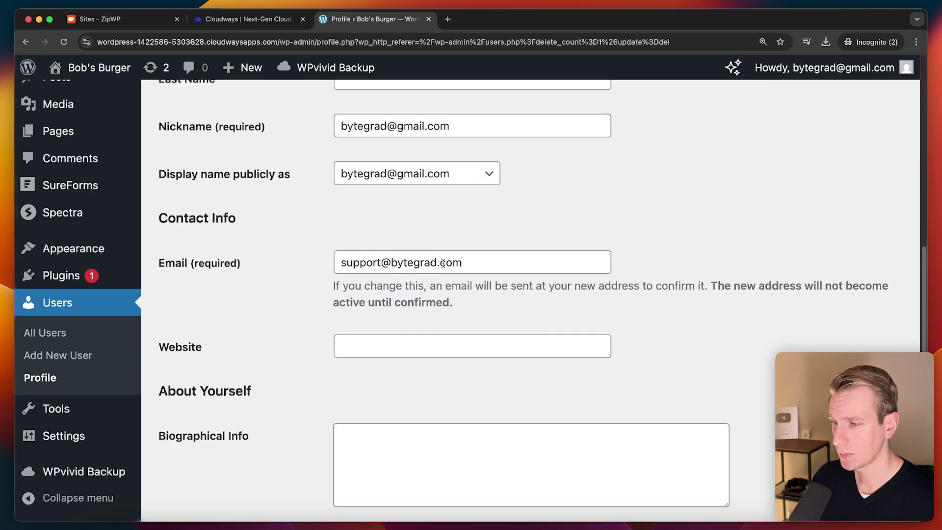
{"action": "left_click", "coordinate": [478, 261]}
{"action": "left_click_drag", "start_coordinate": [477, 261], "coordinate": [314, 265]}
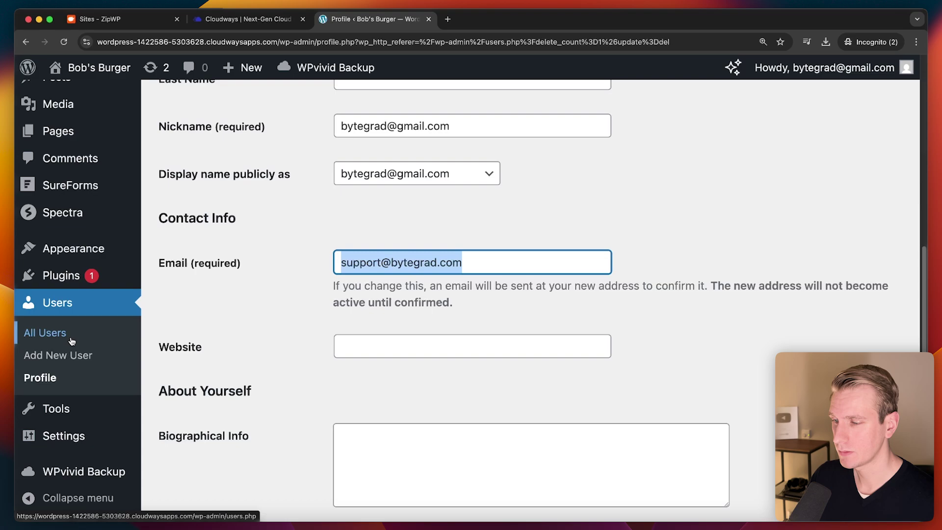
Step: Return to All Users, visit the live Bob's Burger site, then go back to Cloudways
{"action": "left_click", "coordinate": [43, 334]}
{"action": "mouse_move", "coordinate": [115, 72]}
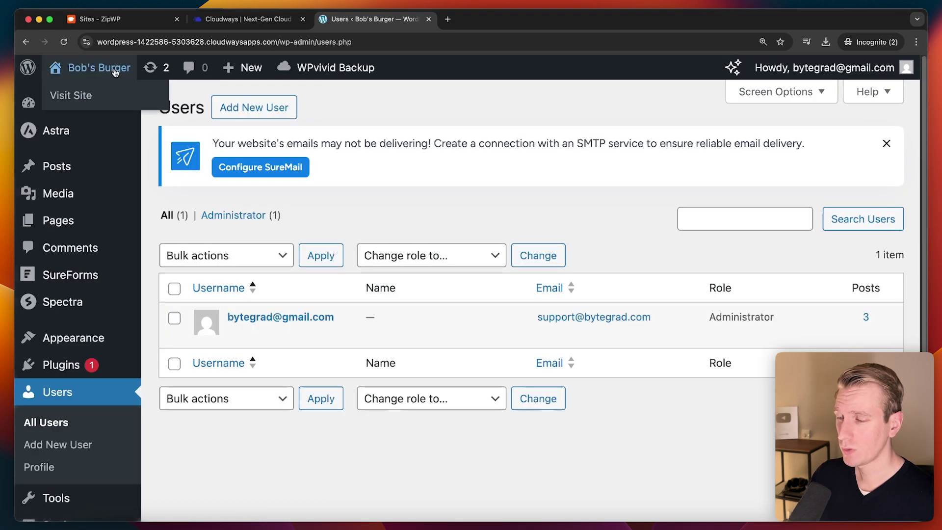
{"action": "left_click", "coordinate": [109, 102]}
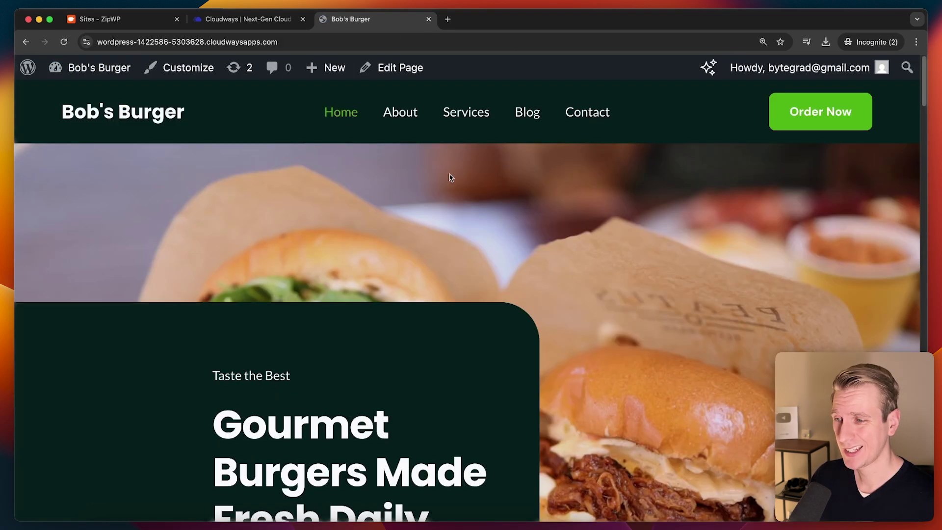
{"action": "left_click", "coordinate": [260, 18]}
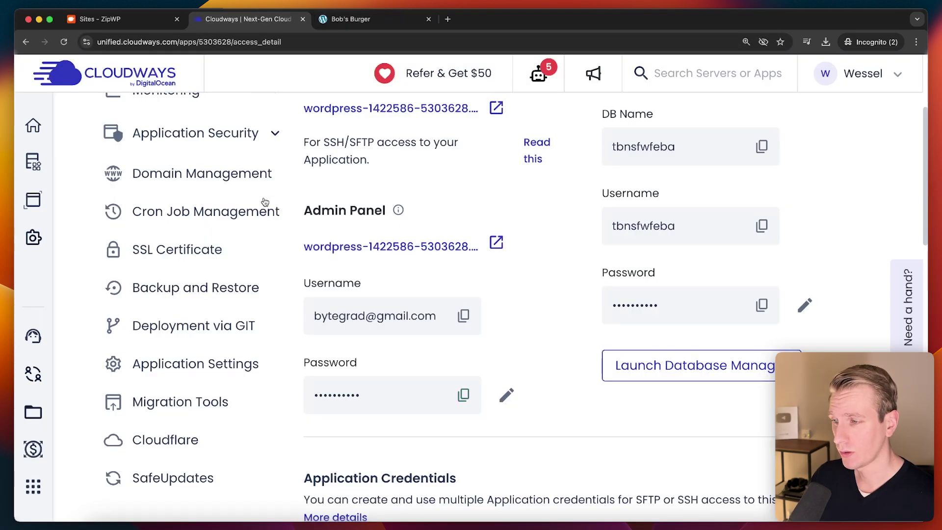
Step: Browse the app's Staging, Domain, SSL Certificate, Cron Job and Cloudflare pages
{"action": "scroll", "coordinate": [467, 275], "scroll_direction": "up", "scroll_amount": 5}
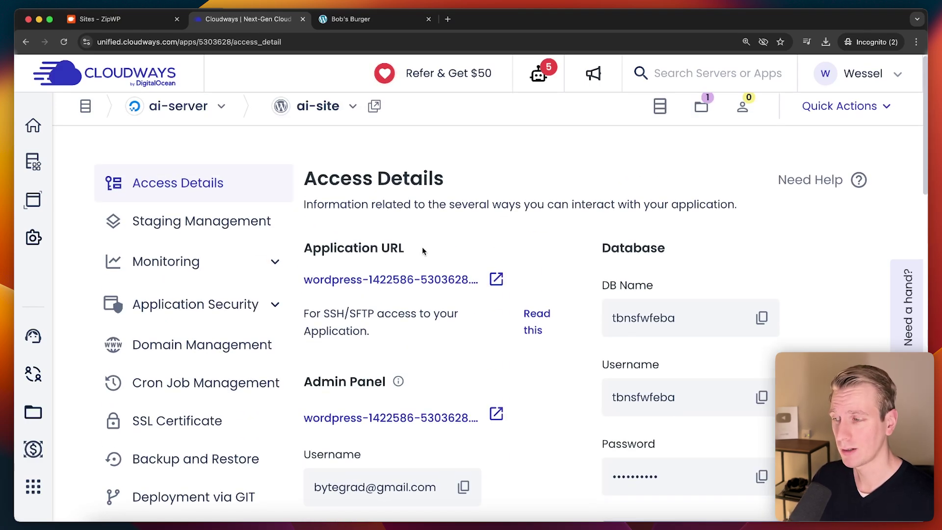
{"action": "left_click", "coordinate": [231, 226]}
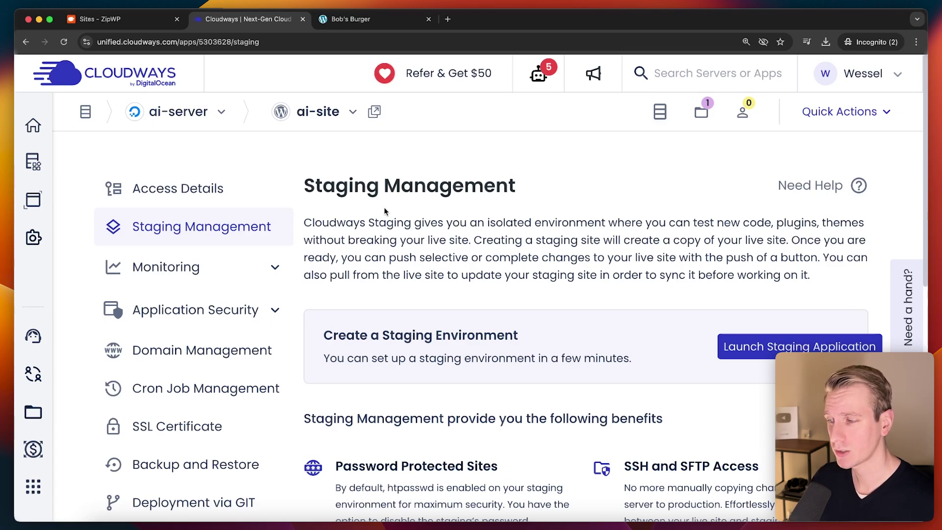
{"action": "left_click", "coordinate": [191, 348]}
{"action": "scroll", "coordinate": [221, 339], "scroll_direction": "down", "scroll_amount": 3}
{"action": "left_click", "coordinate": [189, 359]}
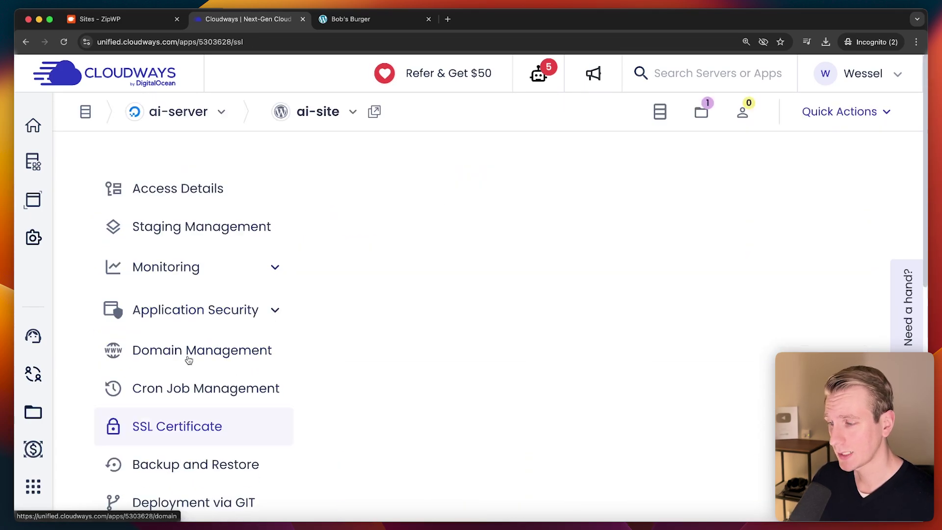
{"action": "scroll", "coordinate": [236, 304], "scroll_direction": "down", "scroll_amount": 3}
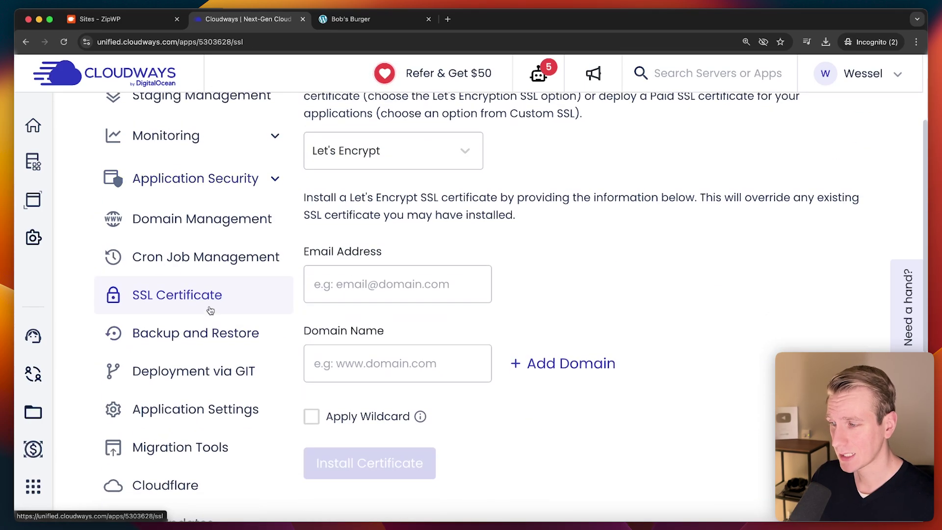
{"action": "left_click", "coordinate": [210, 274]}
{"action": "scroll", "coordinate": [196, 417], "scroll_direction": "down", "scroll_amount": 3}
{"action": "left_click", "coordinate": [196, 459]}
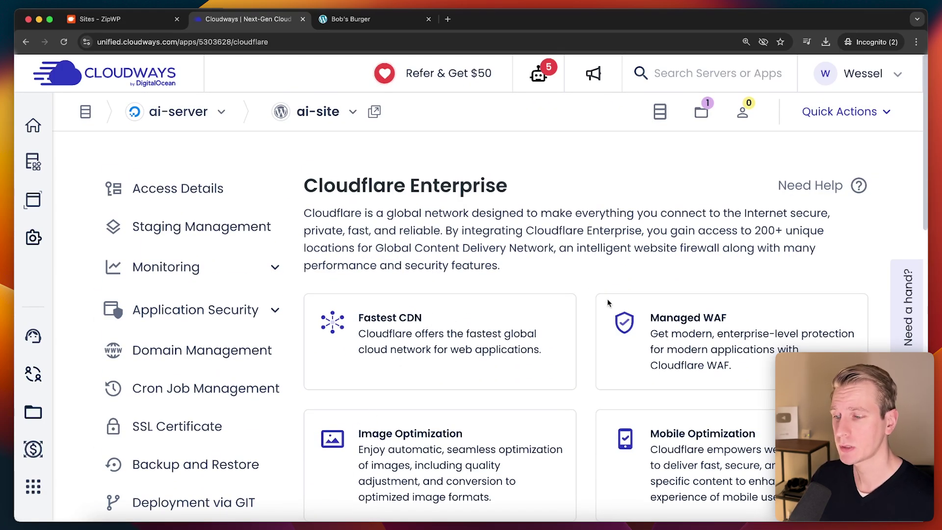
Step: Open ai-server's Master Credentials from the Servers list
{"action": "scroll", "coordinate": [449, 416], "scroll_direction": "down", "scroll_amount": 1}
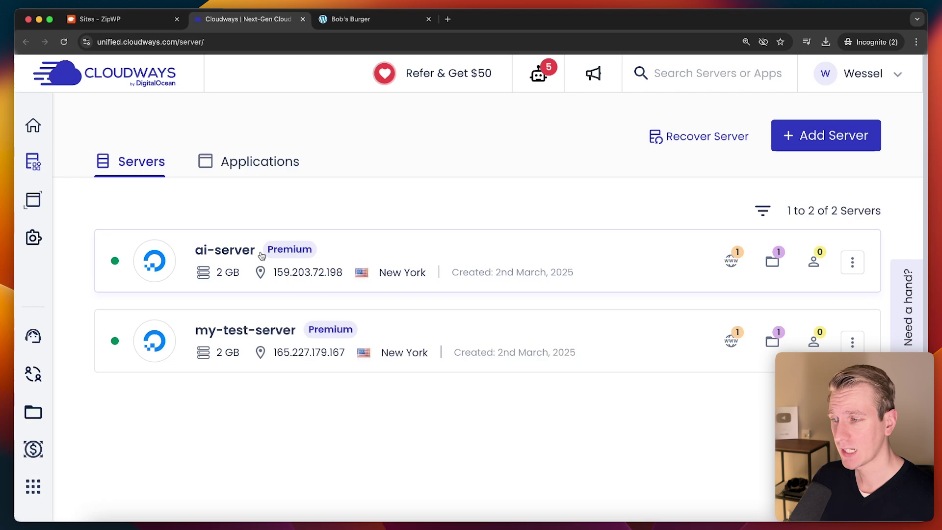
{"action": "left_click_drag", "start_coordinate": [194, 253], "coordinate": [255, 251]}
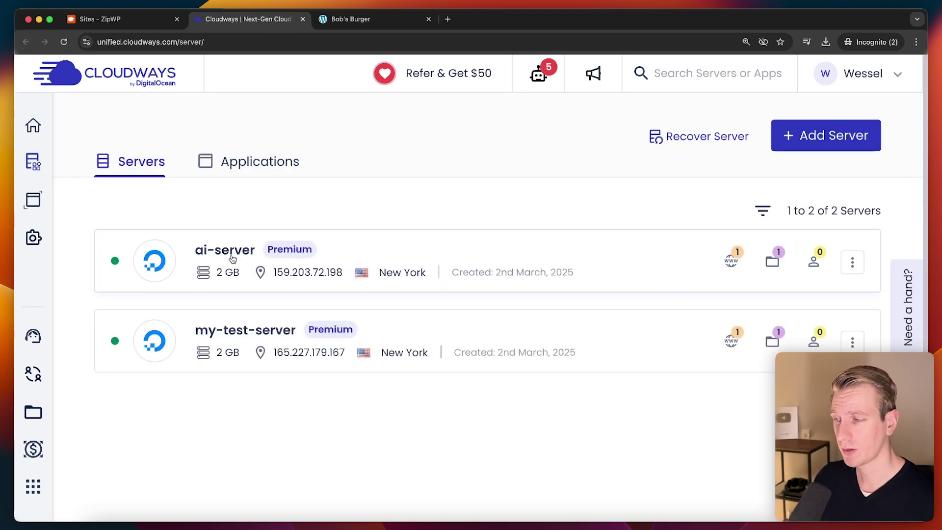
{"action": "left_click", "coordinate": [349, 252]}
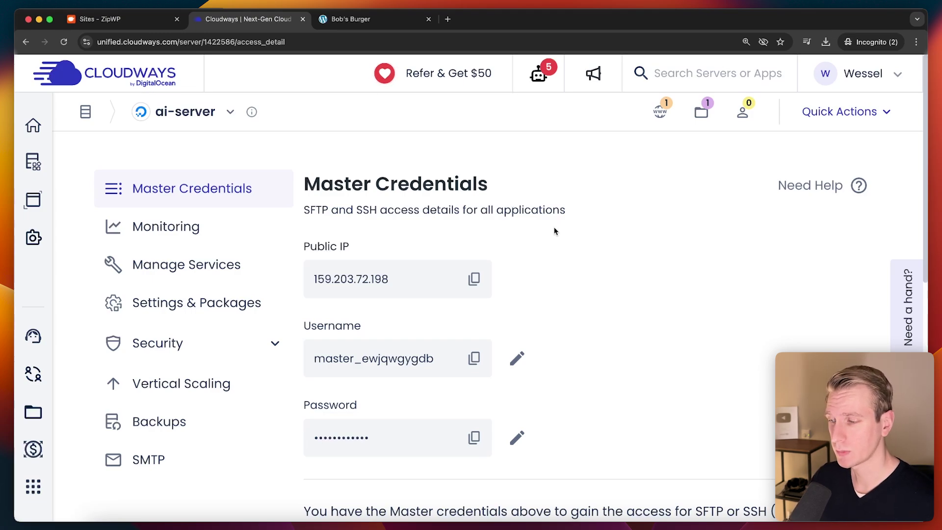
Step: Switch back to the live Bob's Burger homepage tab with Ctrl+Tab
{"action": "key", "text": "ctrl+Tab"}
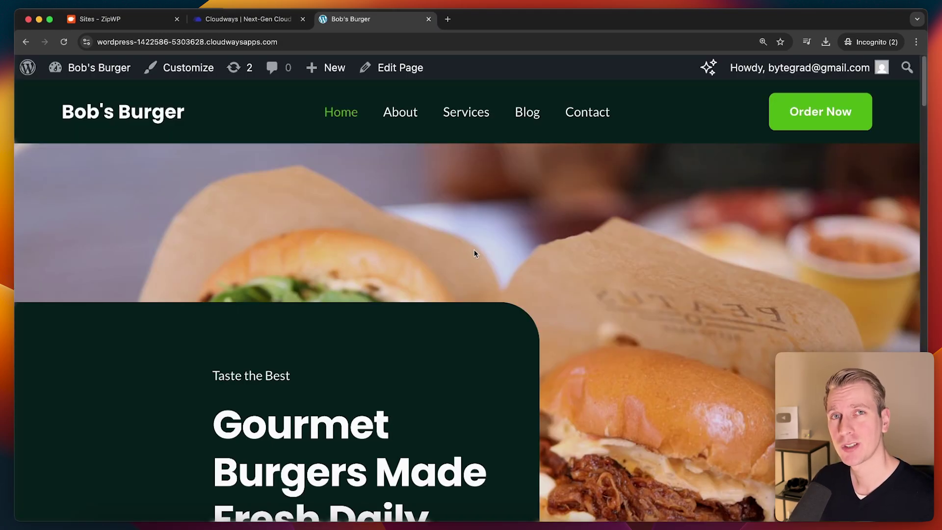